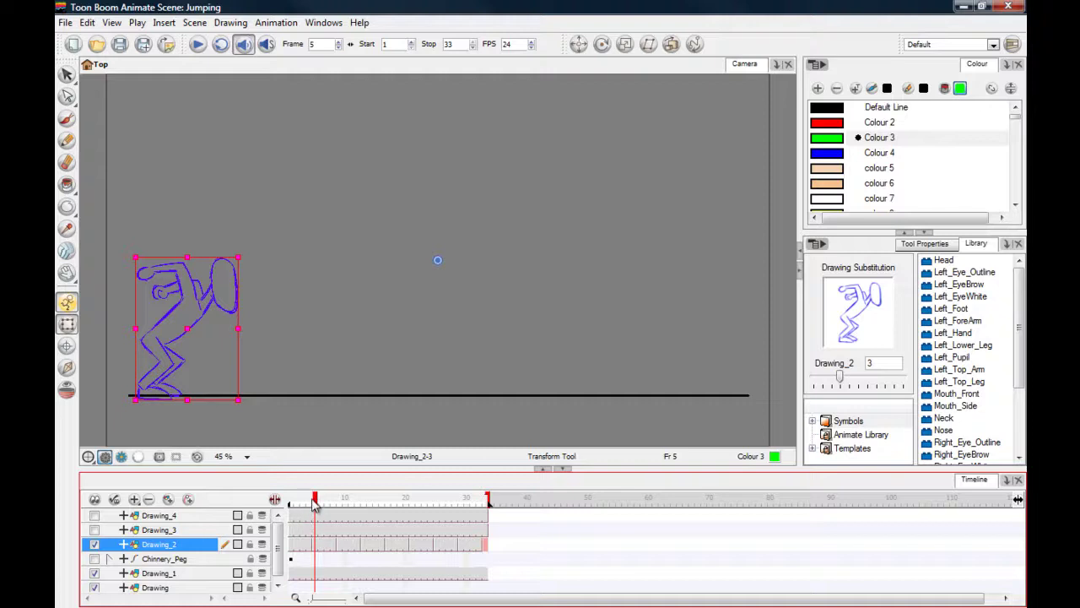
# Review the rough jump poses on Drawing_2 at several frames up to 17, ending back at frame 1.
pyautogui.moveTo(318, 501); pyautogui.dragTo(339, 501)
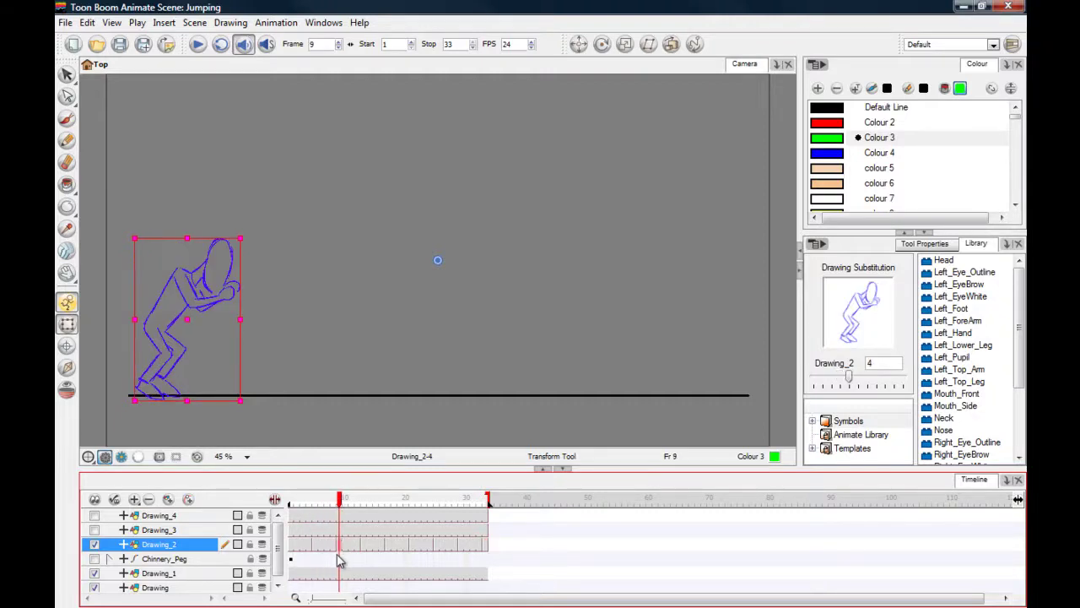
pyautogui.click(368, 551)
pyautogui.click(388, 548)
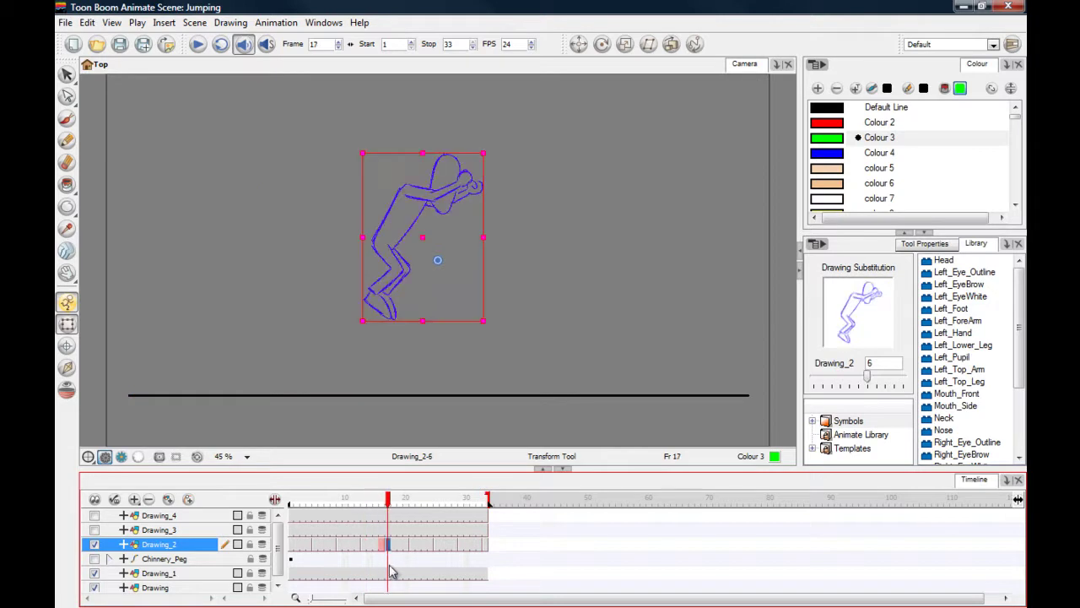
pyautogui.moveTo(390, 503); pyautogui.dragTo(298, 500)
pyautogui.click(291, 503)
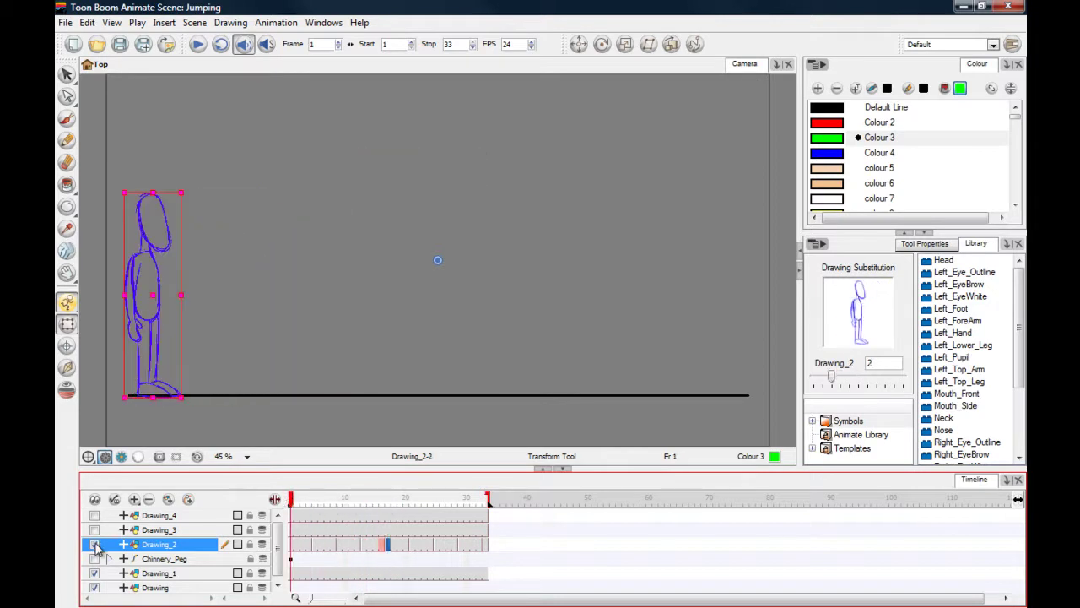
# Display the Chinnery_Peg character instead of the Drawing_2 sketch and review the peg's layer properties.
pyautogui.click(94, 544)
pyautogui.click(94, 560)
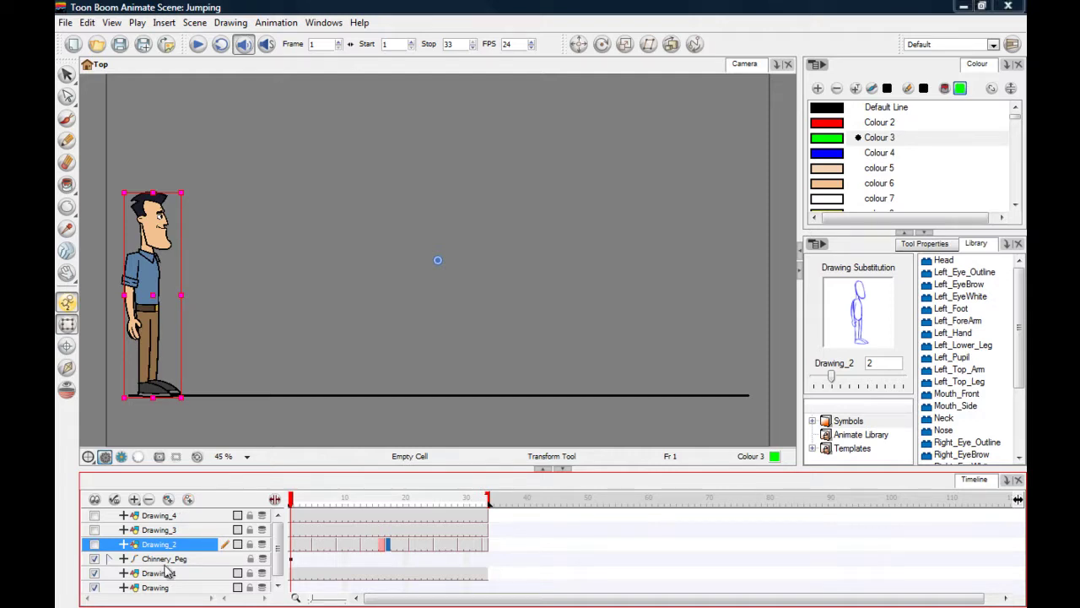
pyautogui.doubleClick(202, 561)
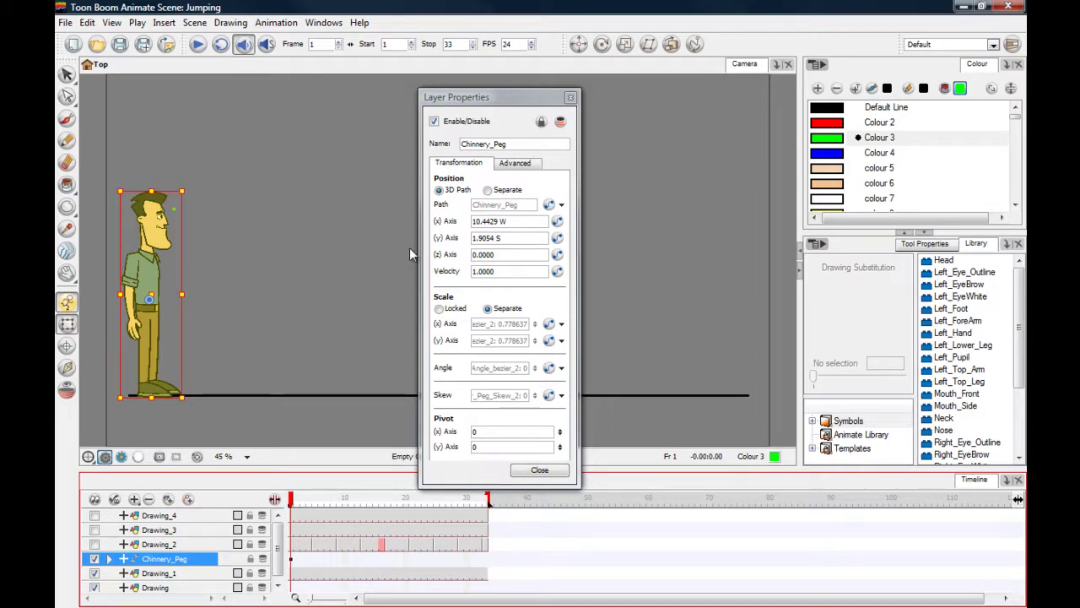
pyautogui.click(538, 470)
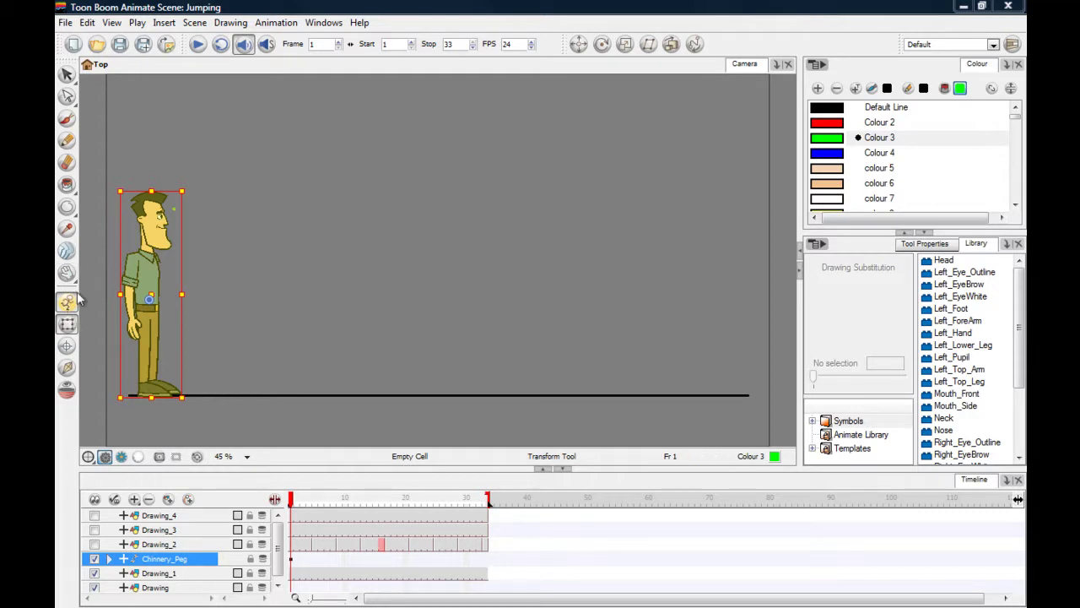
pyautogui.click(94, 330)
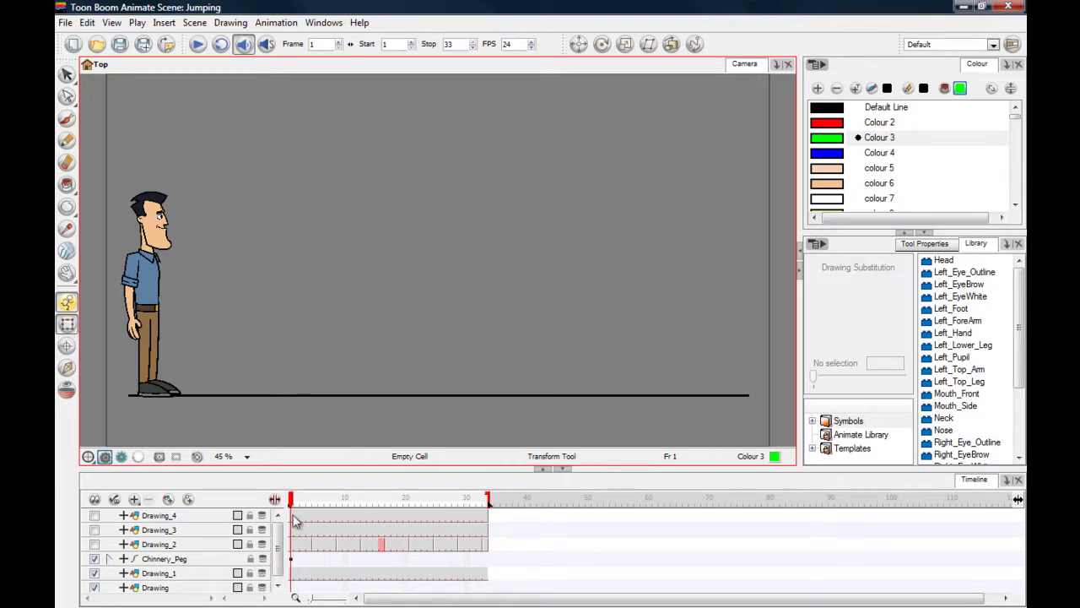
# Check the character's position on Chinnery_Peg through to frame 33 and return to frame 1.
pyautogui.click(291, 559)
pyautogui.moveTo(292, 500); pyautogui.dragTo(309, 499)
pyautogui.press('Return')
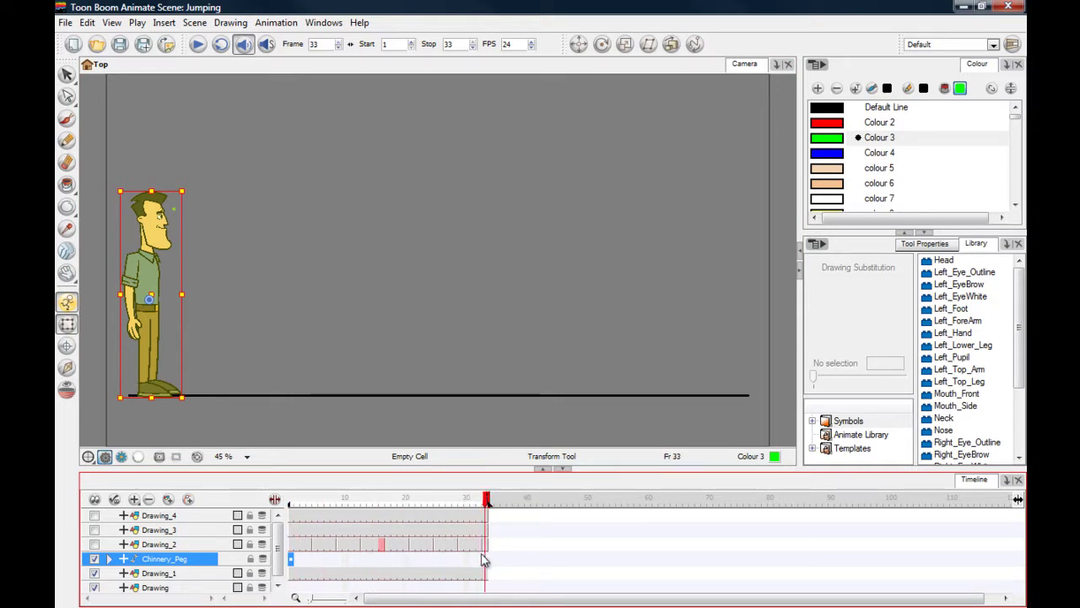
pyautogui.moveTo(486, 498)
pyautogui.mouseDown()
pyautogui.moveTo(290, 504)
pyautogui.moveTo(486, 501)
pyautogui.mouseUp()
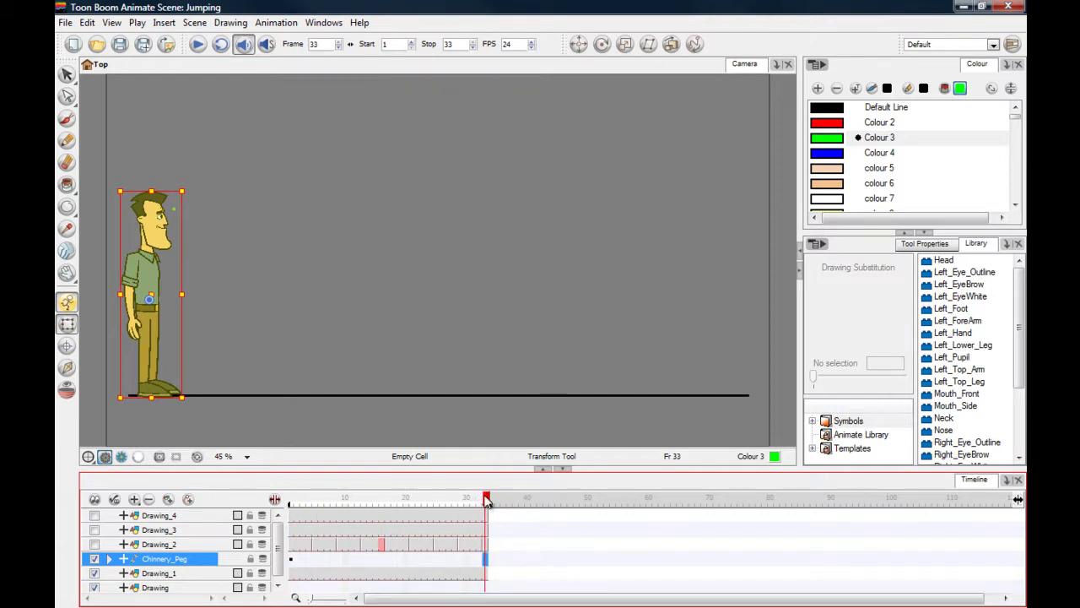
pyautogui.moveTo(486, 500); pyautogui.dragTo(290, 504)
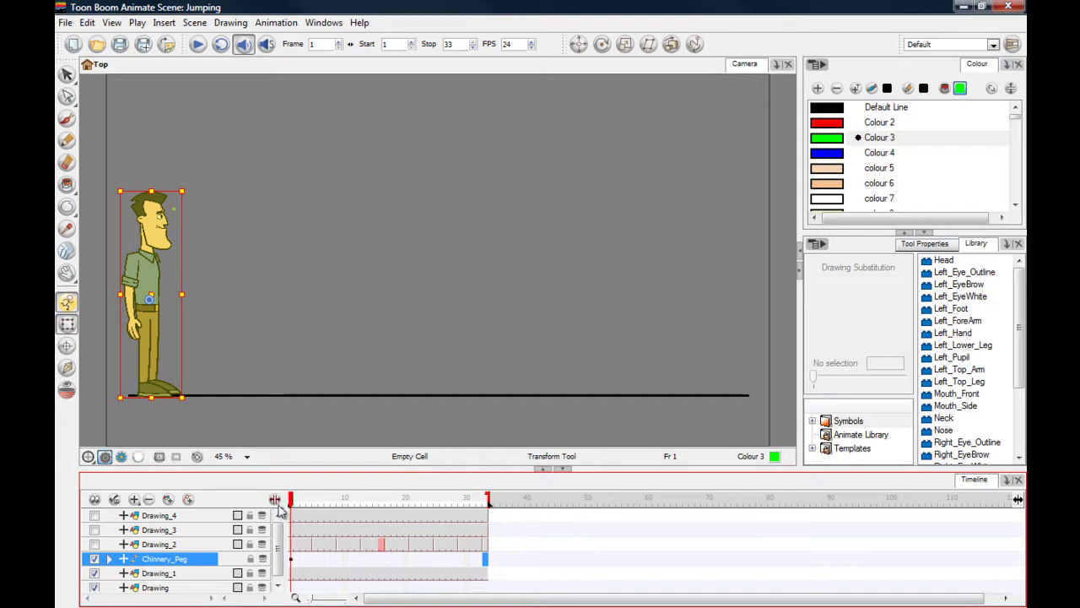
# Show the Drawing_2 sketch together with the character and preview its poses at frames 5, 9 and 13.
pyautogui.click(94, 545)
pyautogui.click(95, 544)
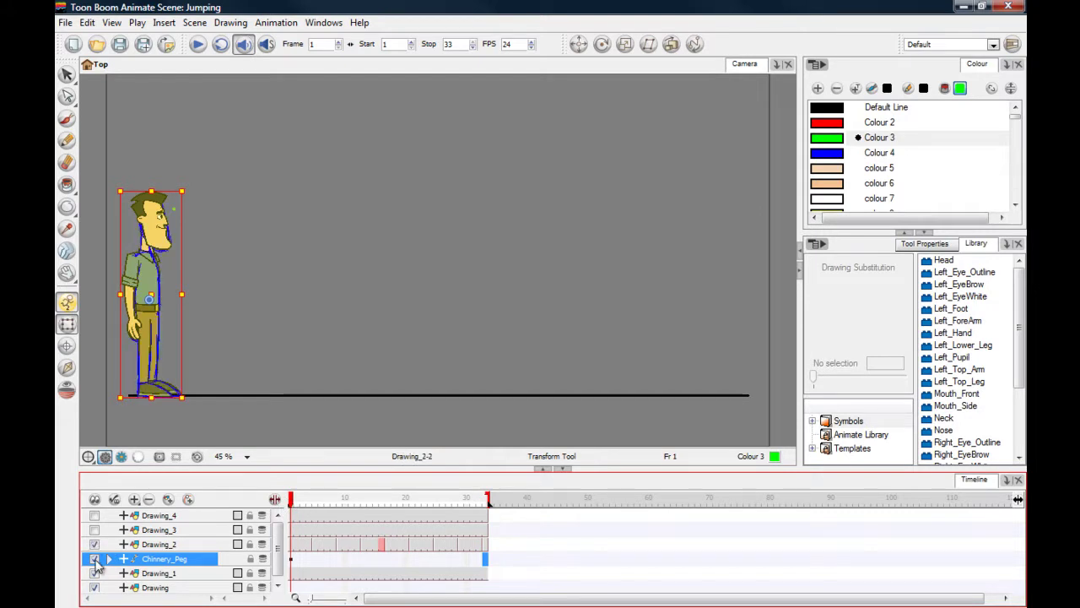
pyautogui.click(314, 558)
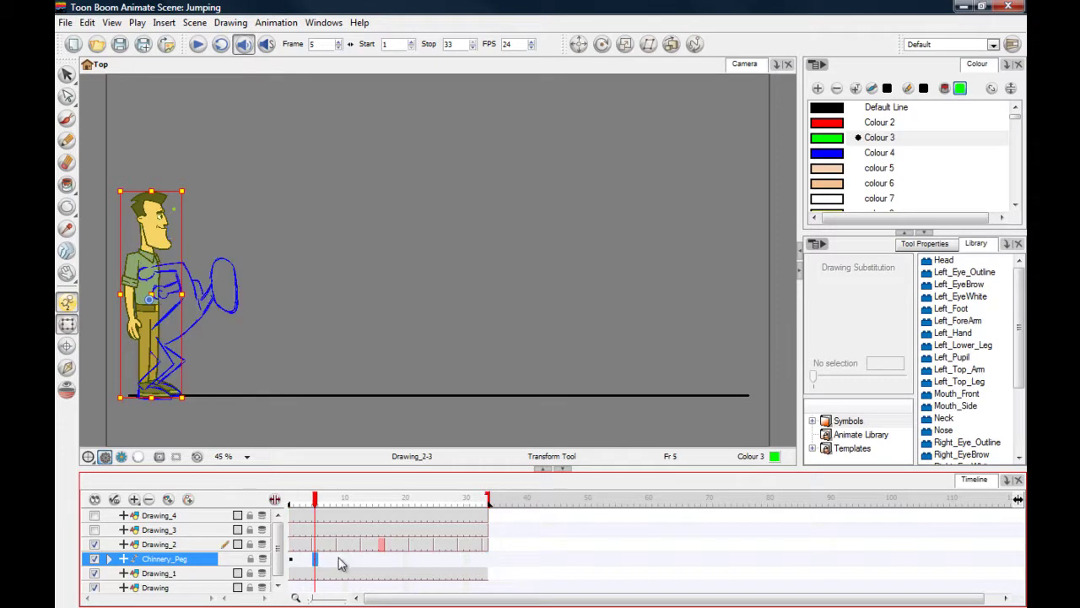
pyautogui.click(340, 559)
pyautogui.click(364, 559)
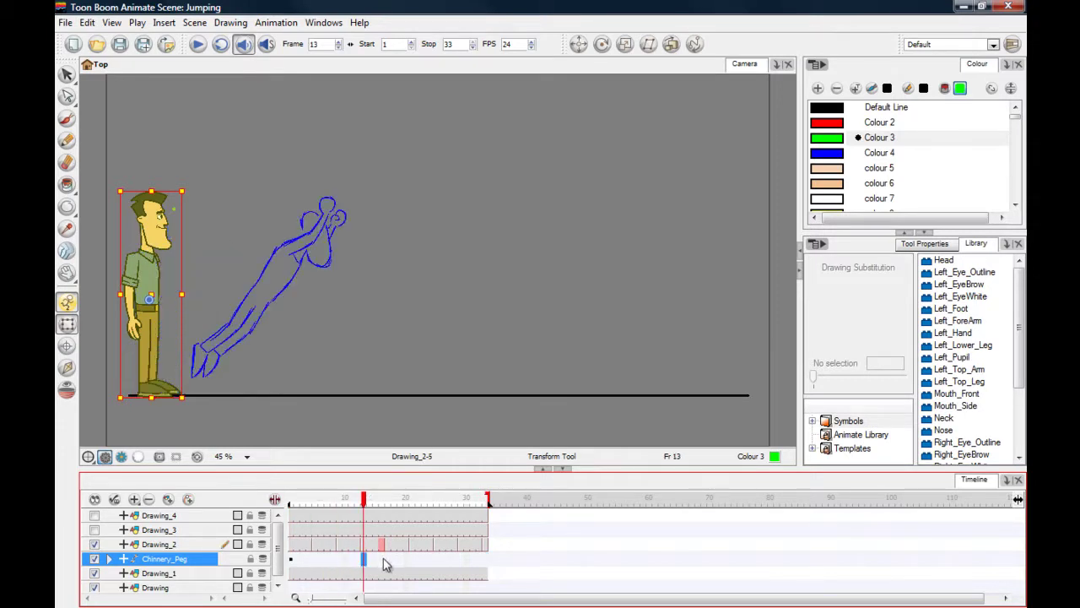
# Add keyframes on Chinnery_Peg at frames 5, 9, 13, 17, 21, 25, 29 and 33 to match the sketch poses.
pyautogui.click(315, 559)
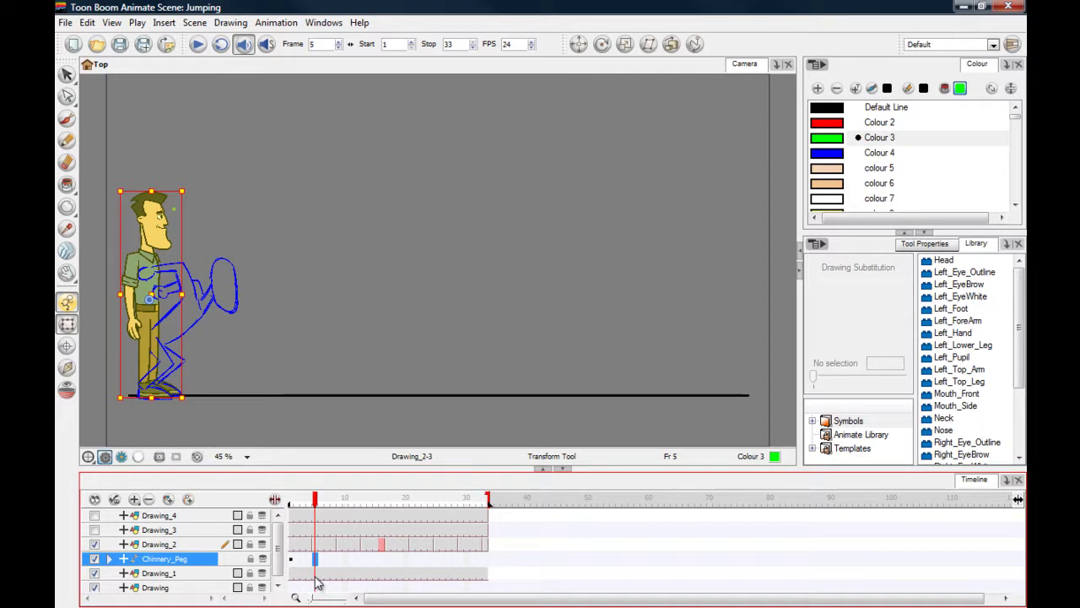
pyautogui.click(339, 560)
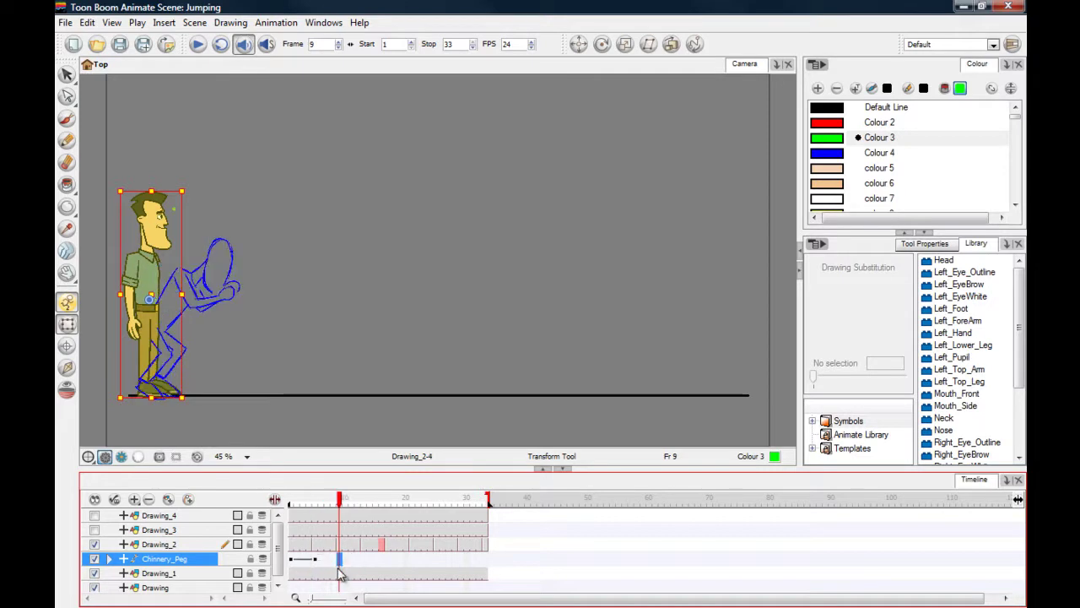
pyautogui.click(365, 560)
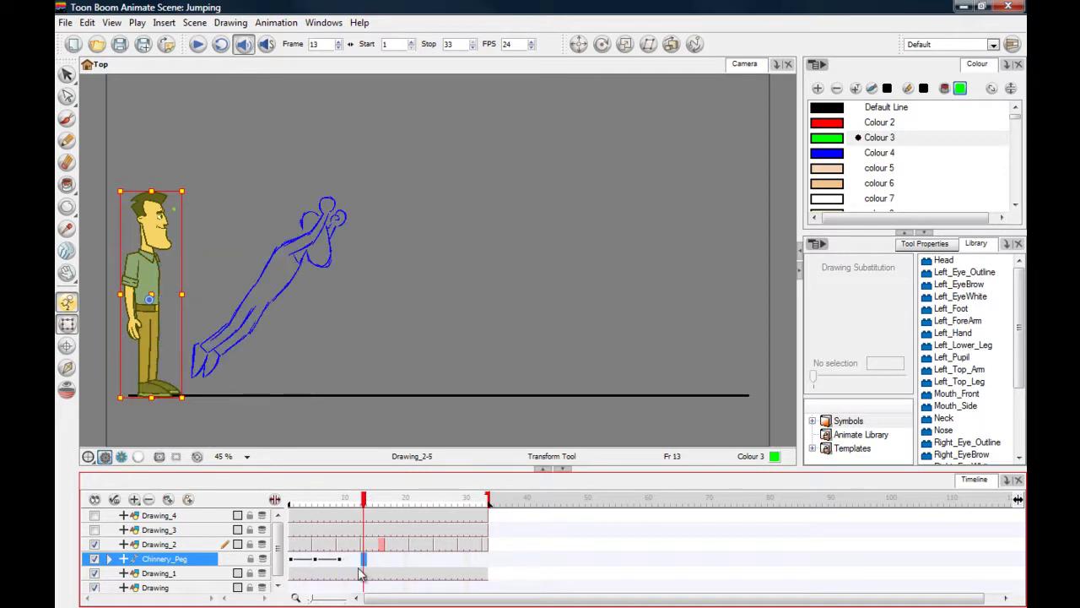
pyautogui.click(388, 561)
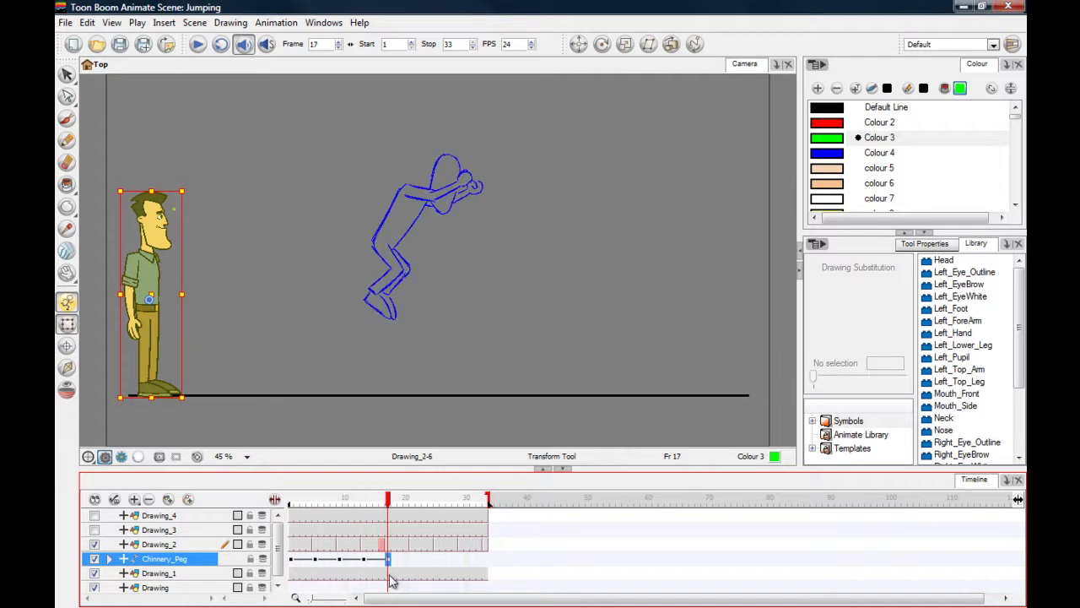
pyautogui.click(412, 560)
pyautogui.click(437, 560)
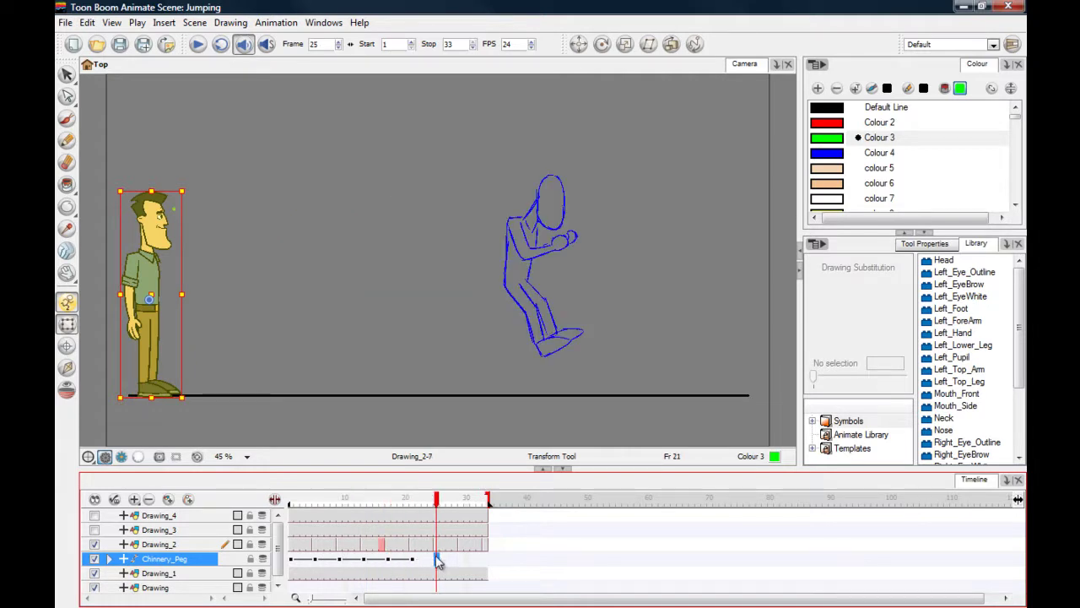
pyautogui.click(485, 561)
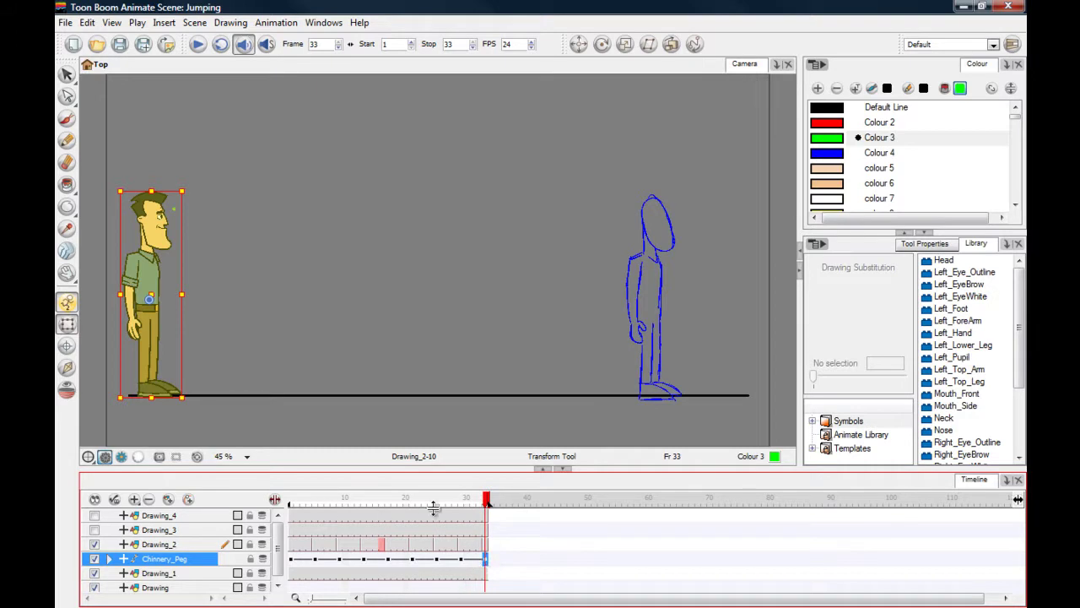
# At frame 33, shift the character horizontally across the ground line until it lines up with the final standing sketch.
pyautogui.hotkey('shift', 'Right')
pyautogui.hotkey('shift', 'Right')
pyautogui.hotkey('shift', 'Right')
pyautogui.hotkey('shift', 'Right')
pyautogui.hotkey('shift', 'Right')
pyautogui.hotkey('shift', 'Right')
pyautogui.hotkey('shift', 'Right')
pyautogui.hotkey('shift', 'Right')
pyautogui.hotkey('shift', 'Right')
pyautogui.hotkey('shift', 'Right')
pyautogui.hotkey('shift', 'Right')
pyautogui.hotkey('shift', 'Right')
pyautogui.hotkey('shift', 'Right')
pyautogui.hotkey('shift', 'Right')
pyautogui.hotkey('shift', 'Right')
pyautogui.hotkey('shift', 'Right')
pyautogui.hotkey('shift', 'Right')
pyautogui.hotkey('shift', 'Right')
pyautogui.hotkey('shift', 'Right')
pyautogui.hotkey('shift', 'Right')
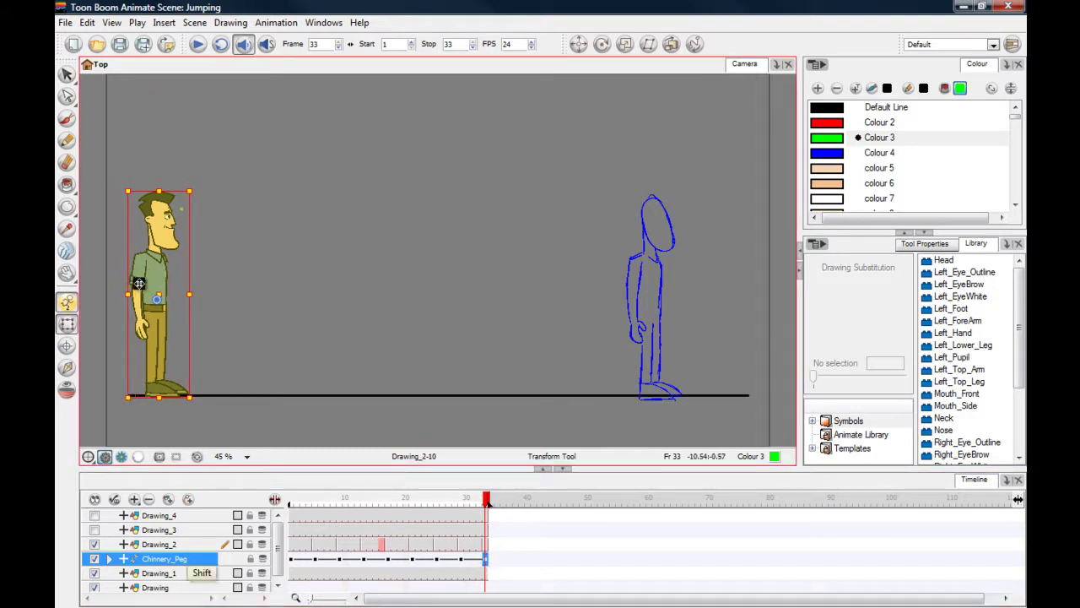
pyautogui.hotkey('shift', 'Right')
pyautogui.hotkey('shift', 'Right')
pyautogui.hotkey('shift', 'Right')
pyautogui.hotkey('shift', 'Right')
pyautogui.hotkey('shift', 'Right')
pyautogui.hotkey('shift', 'Right')
pyautogui.hotkey('shift', 'Right')
pyautogui.hotkey('shift', 'Right')
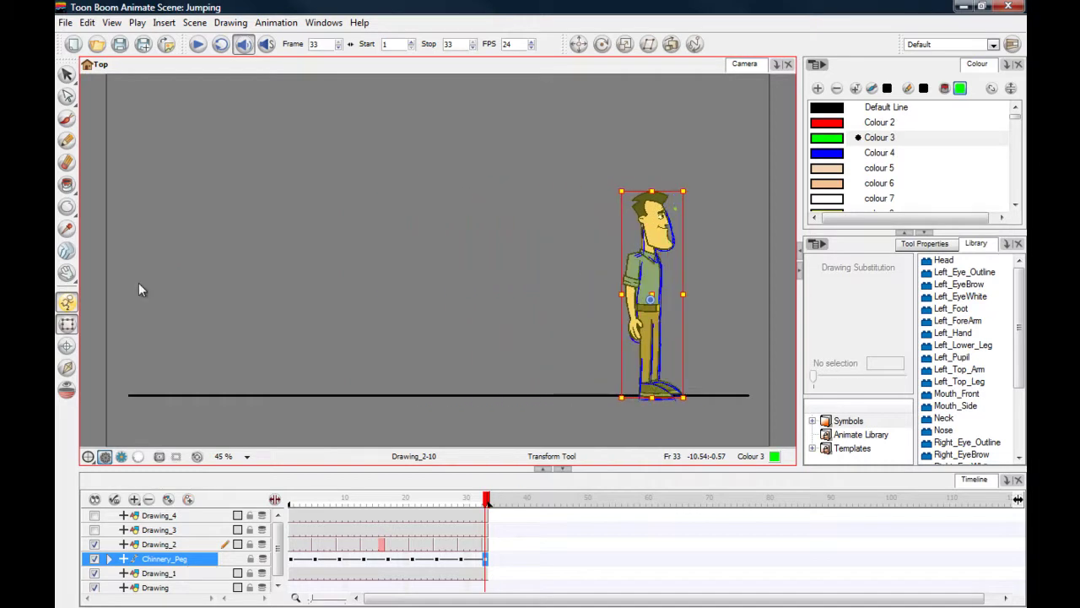
pyautogui.press('Right')
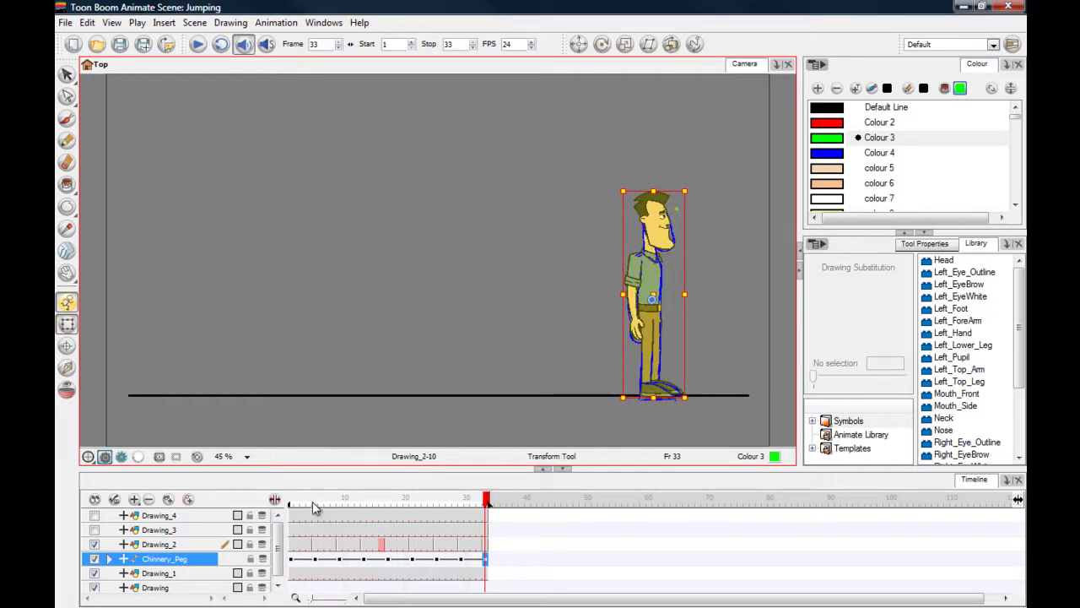
# Examine the character against the crouching sketch at frame 5 from closer up.
pyautogui.moveTo(486, 500); pyautogui.dragTo(290, 501)
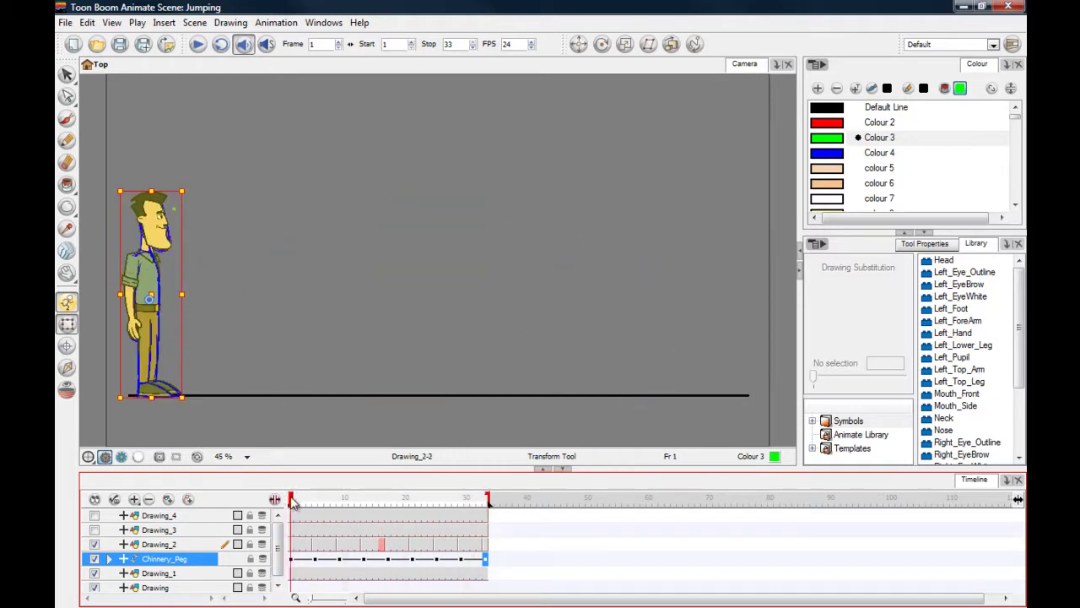
pyautogui.click(312, 560)
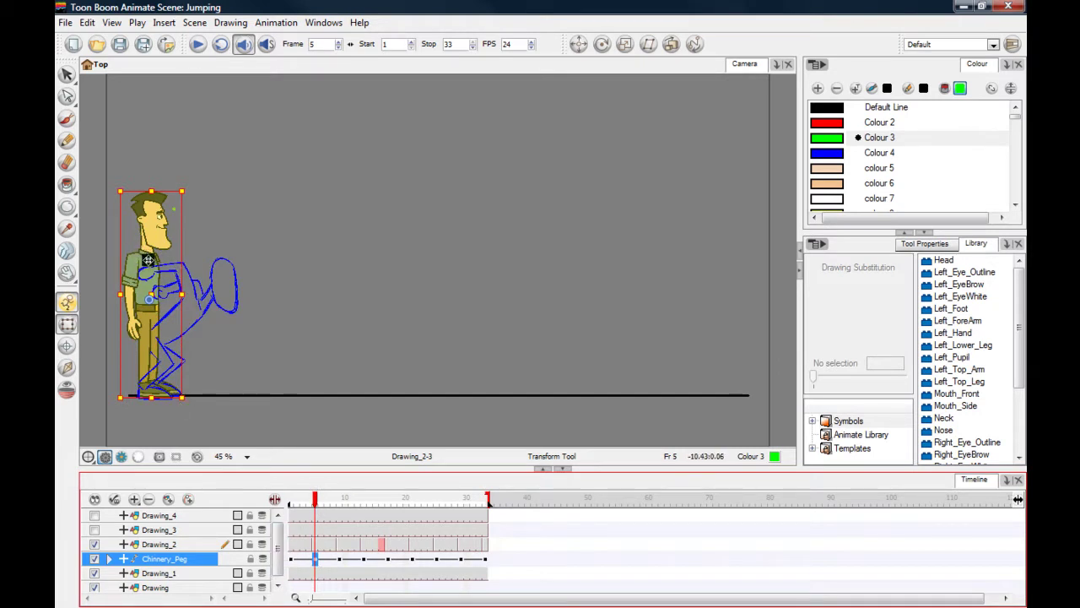
pyautogui.click(141, 160)
pyautogui.moveTo(129, 419); pyautogui.dragTo(261, 385)
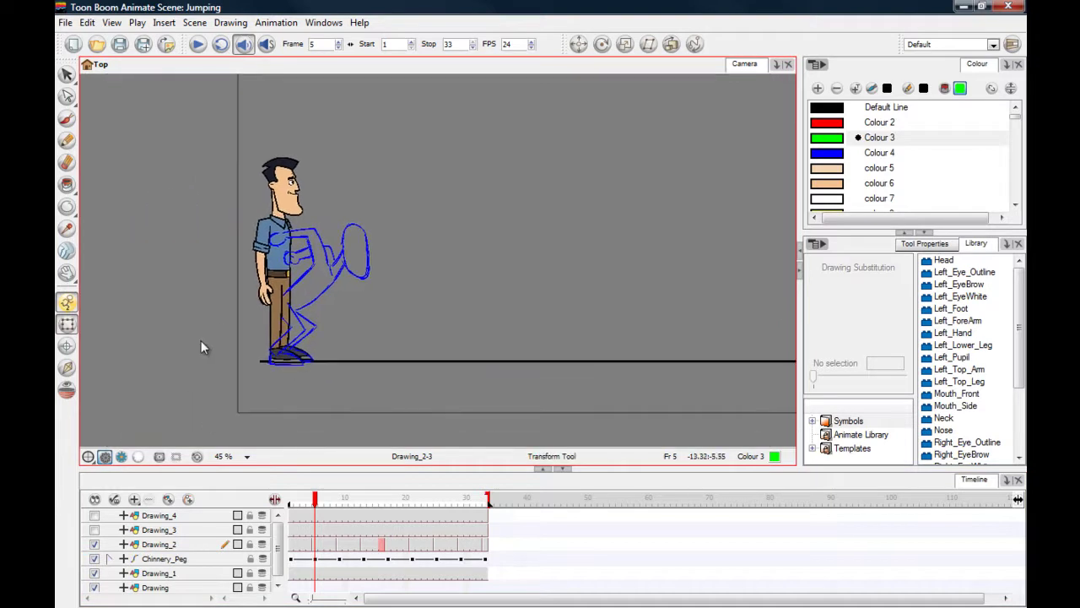
pyautogui.scroll(3, 200, 338)
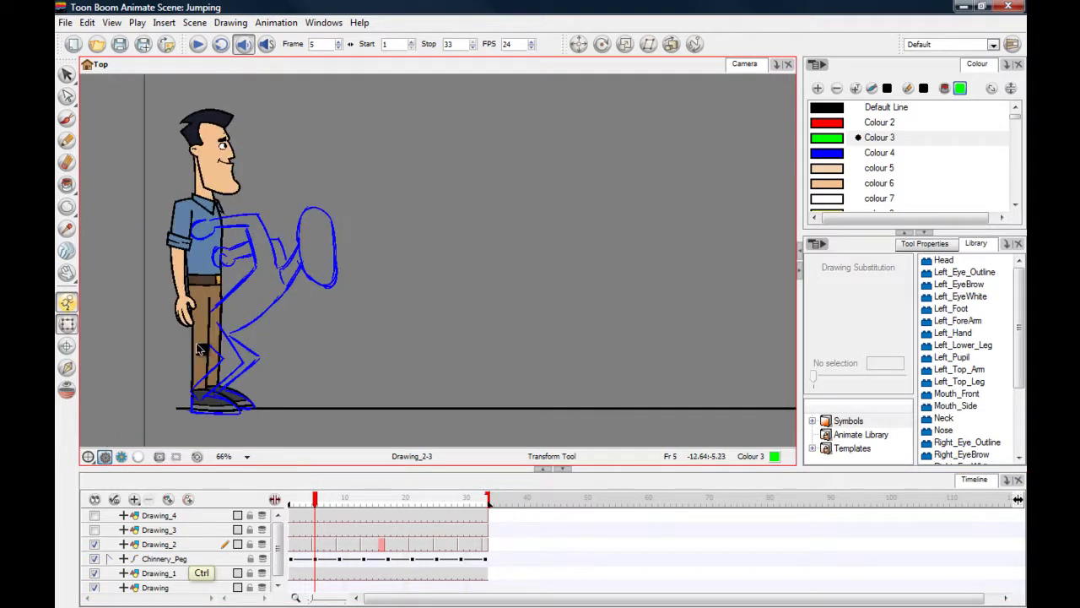
pyautogui.scroll(1, 164, 375)
pyautogui.moveTo(159, 383); pyautogui.dragTo(566, 371)
pyautogui.moveTo(239, 300)
pyautogui.mouseDown()
pyautogui.moveTo(226, 226)
pyautogui.moveTo(226, 326)
pyautogui.mouseUp()
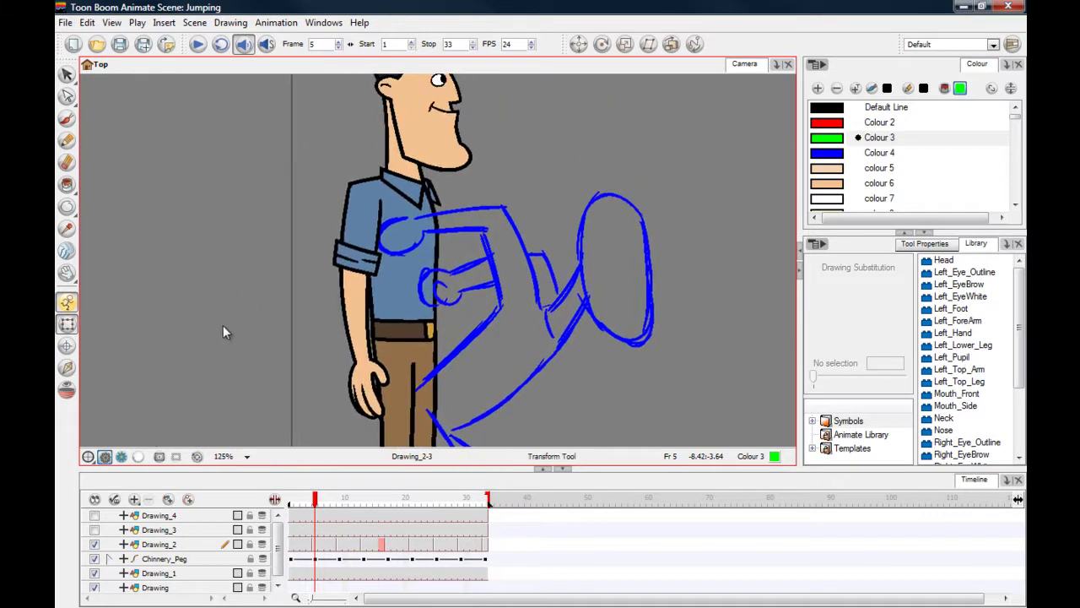
pyautogui.scroll(-1, 223, 328)
pyautogui.moveTo(232, 271)
pyautogui.mouseDown()
pyautogui.moveTo(231, 285)
pyautogui.moveTo(223, 261)
pyautogui.moveTo(221, 278)
pyautogui.mouseUp()
pyautogui.scroll(-1, 223, 281)
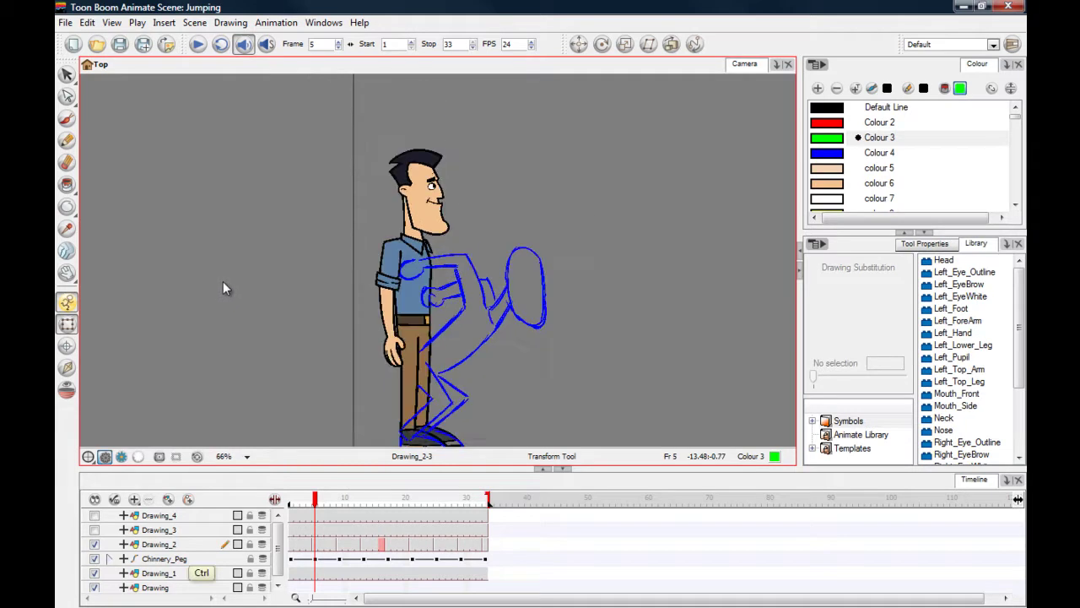
pyautogui.scroll(-1, 223, 281)
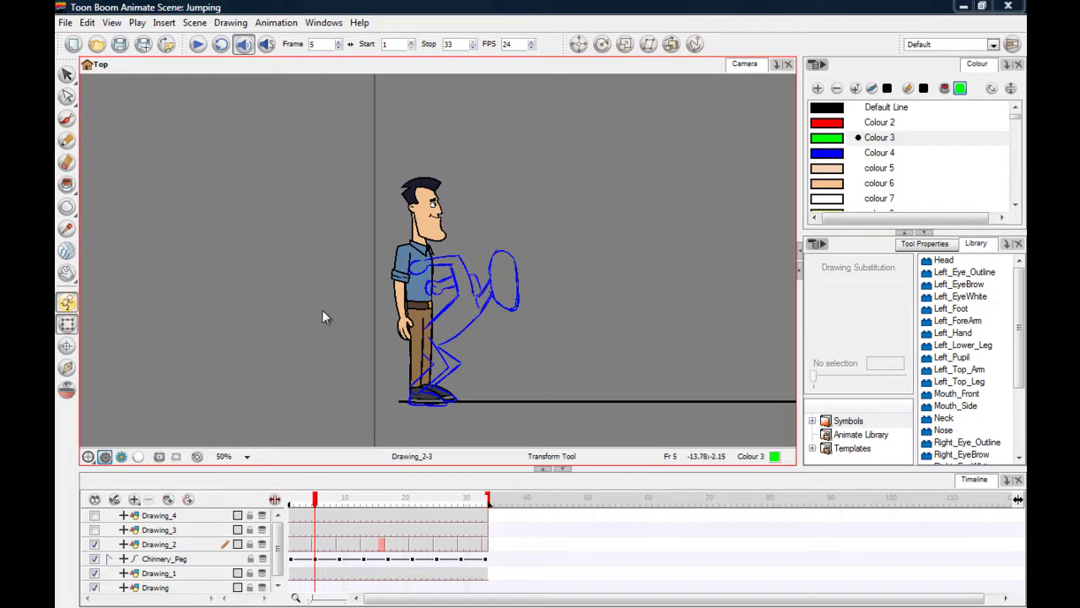
pyautogui.scroll(1, 277, 319)
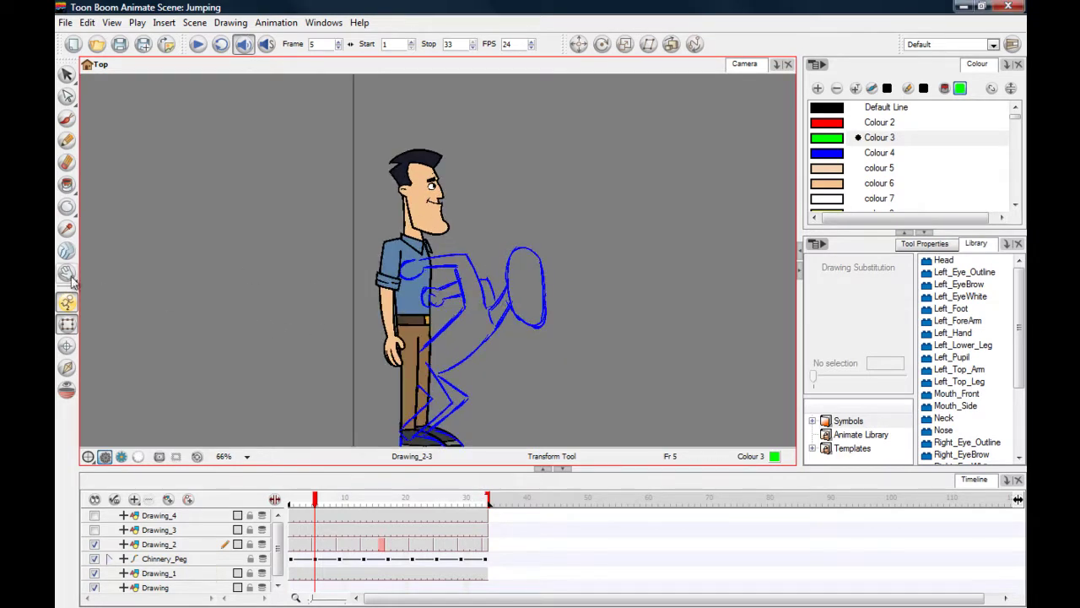
# At frame 5, tilt the whole Chinnery_Peg character forward and move it so its torso fits the crouching sketch.
pyautogui.click(315, 560)
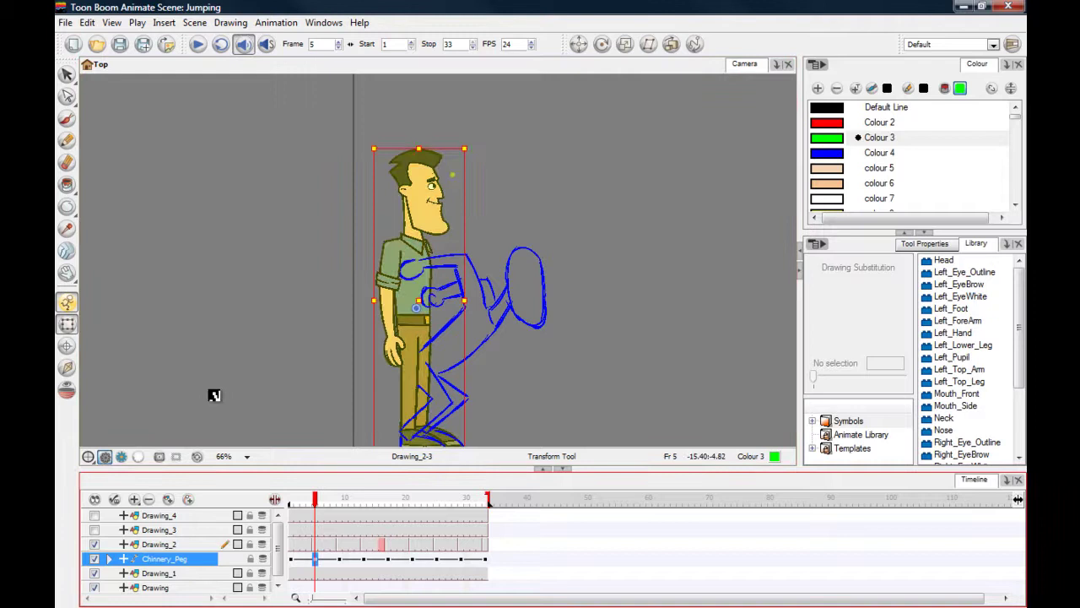
pyautogui.moveTo(211, 377); pyautogui.dragTo(203, 334)
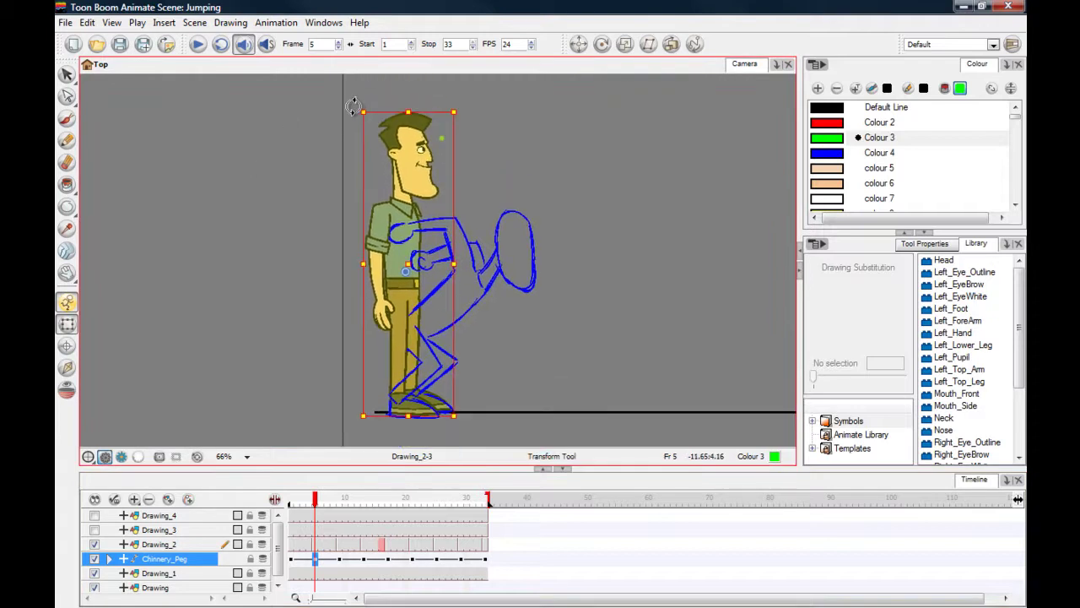
pyautogui.moveTo(354, 104); pyautogui.dragTo(468, 101)
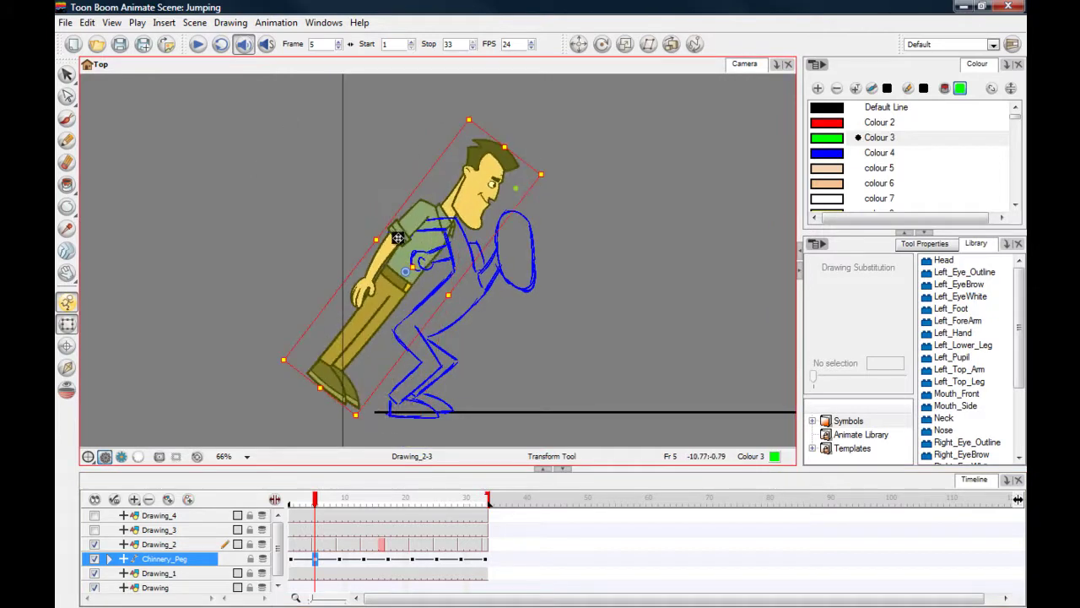
pyautogui.moveTo(401, 239); pyautogui.dragTo(437, 290)
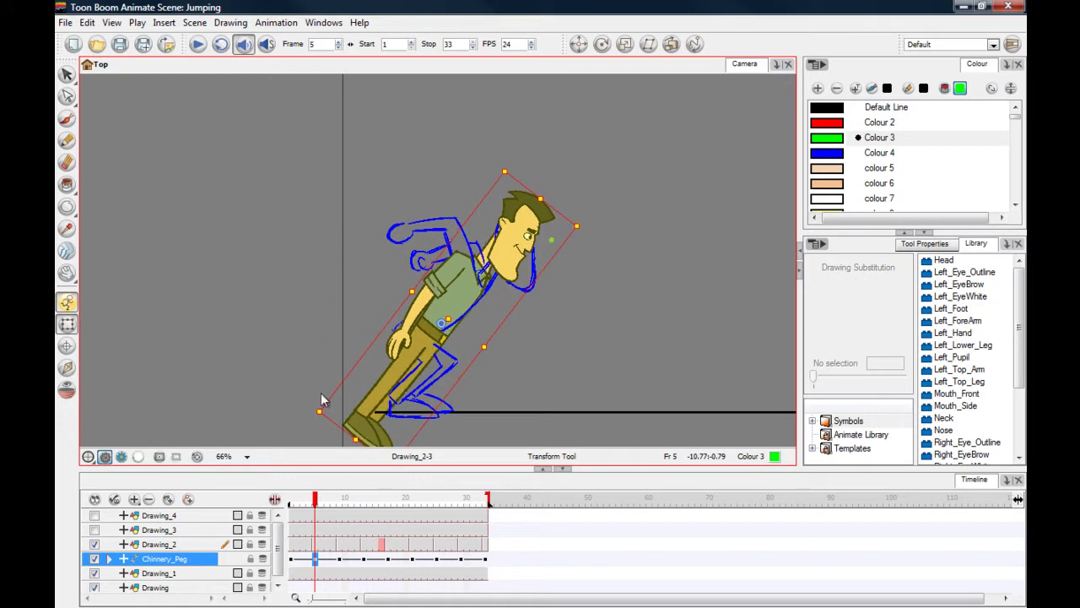
pyautogui.moveTo(309, 407); pyautogui.dragTo(306, 400)
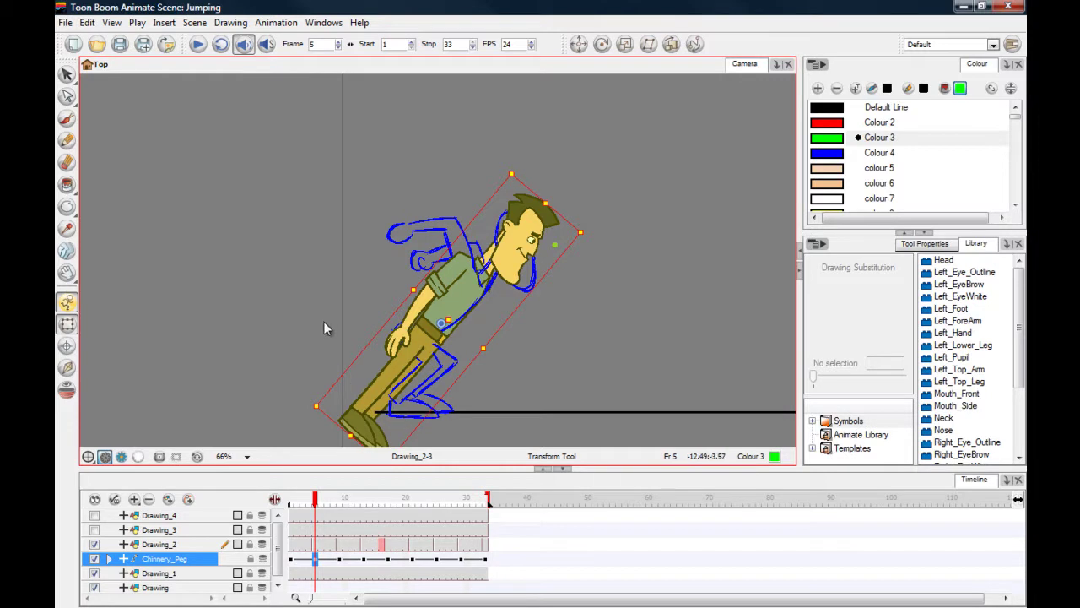
# At frame 5, swing the right upper arm up behind the back and bend the right forearm to match the rear arm sketch.
pyautogui.click(268, 307)
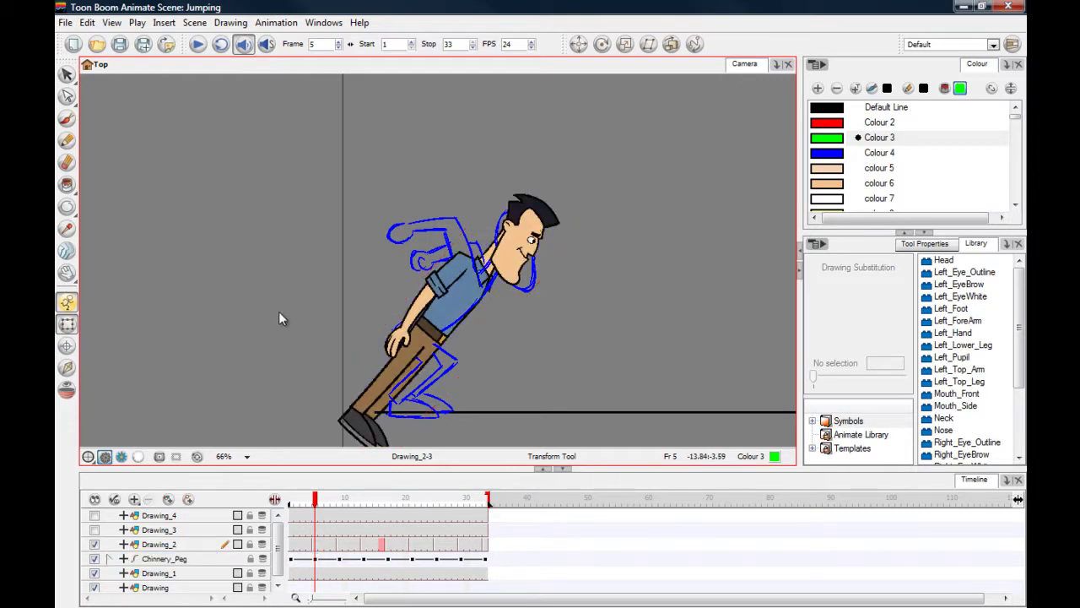
pyautogui.press('space')
pyautogui.moveTo(279, 313); pyautogui.dragTo(275, 275)
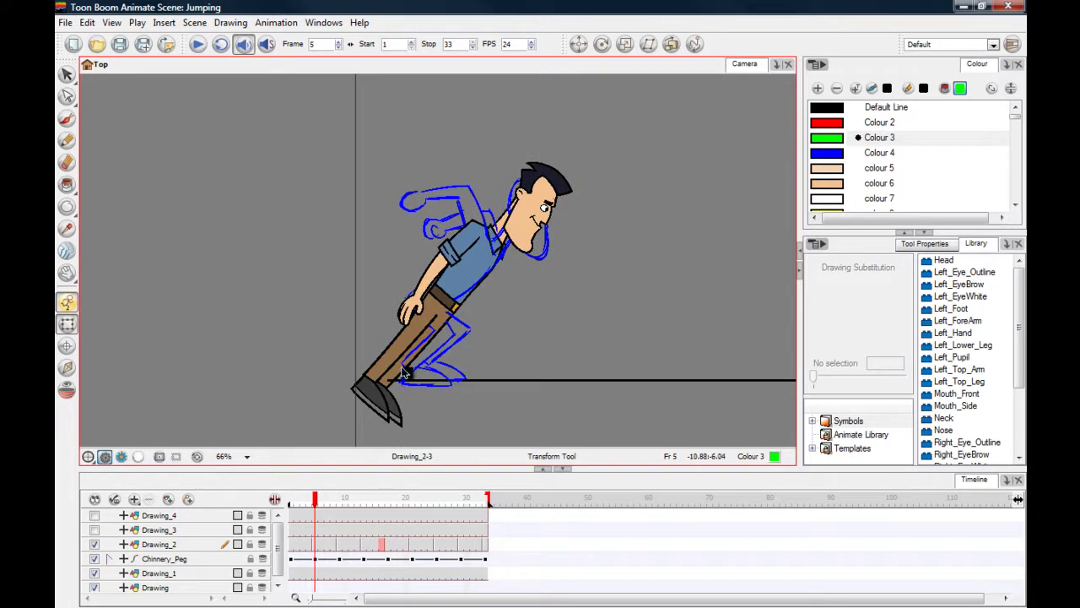
pyautogui.click(457, 247)
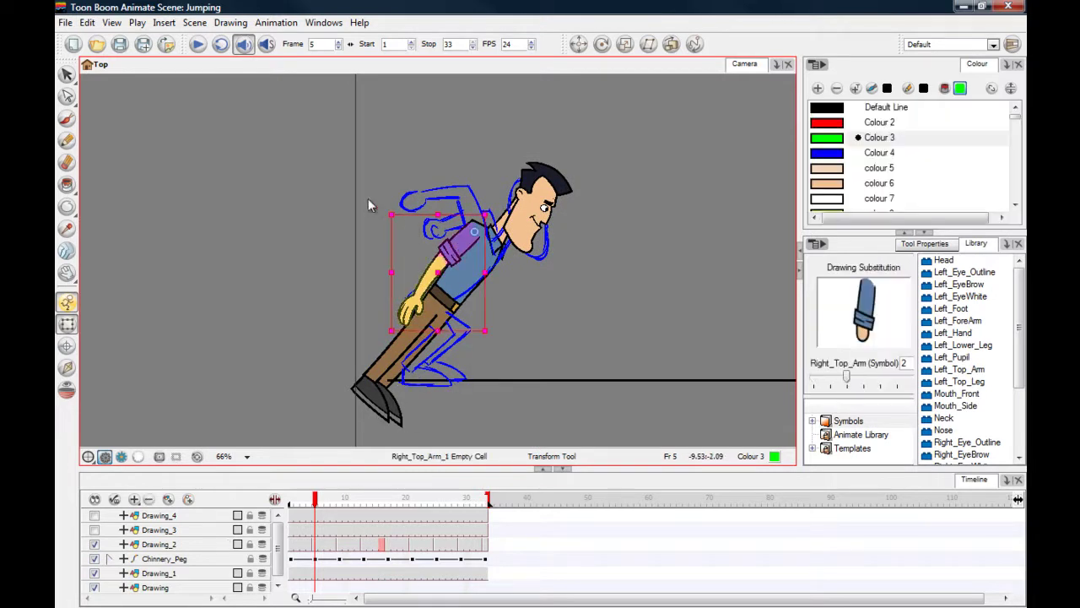
pyautogui.moveTo(381, 206); pyautogui.dragTo(489, 213)
pyautogui.click(327, 169)
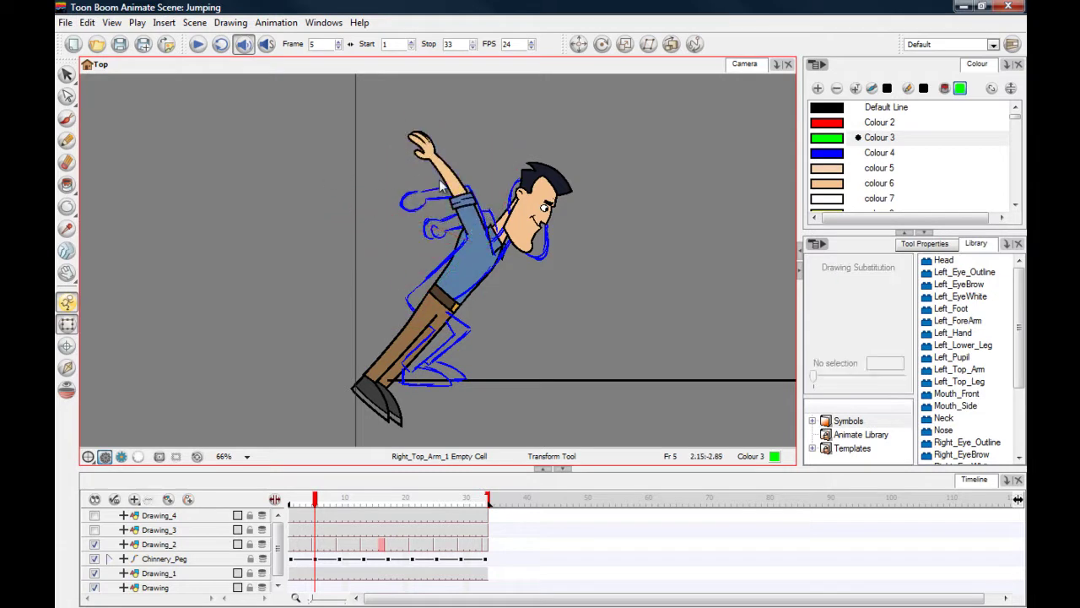
pyautogui.click(446, 188)
pyautogui.moveTo(385, 124); pyautogui.dragTo(378, 215)
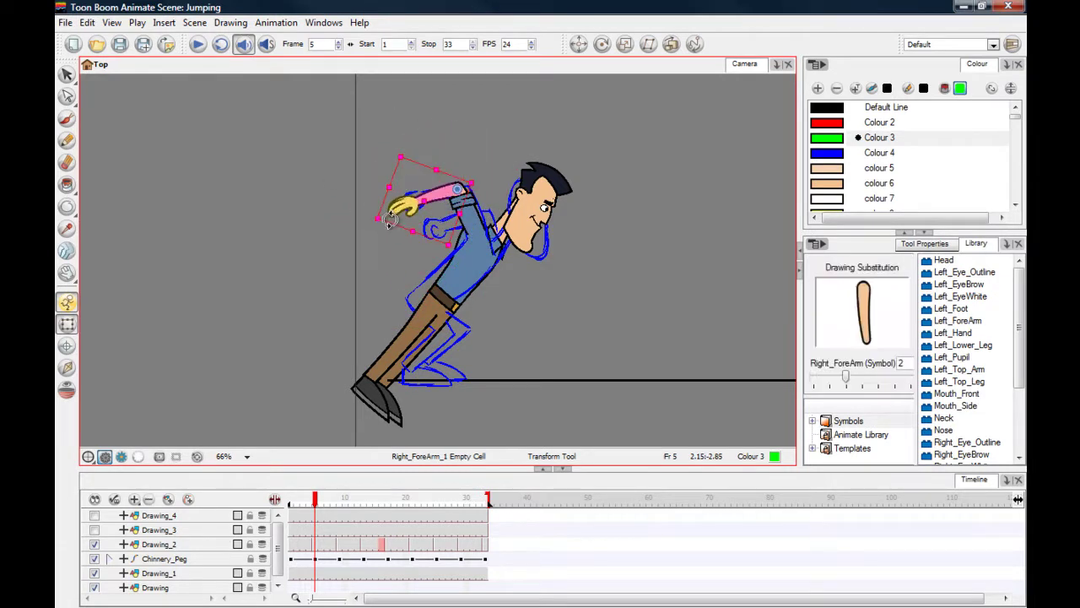
pyautogui.click(363, 195)
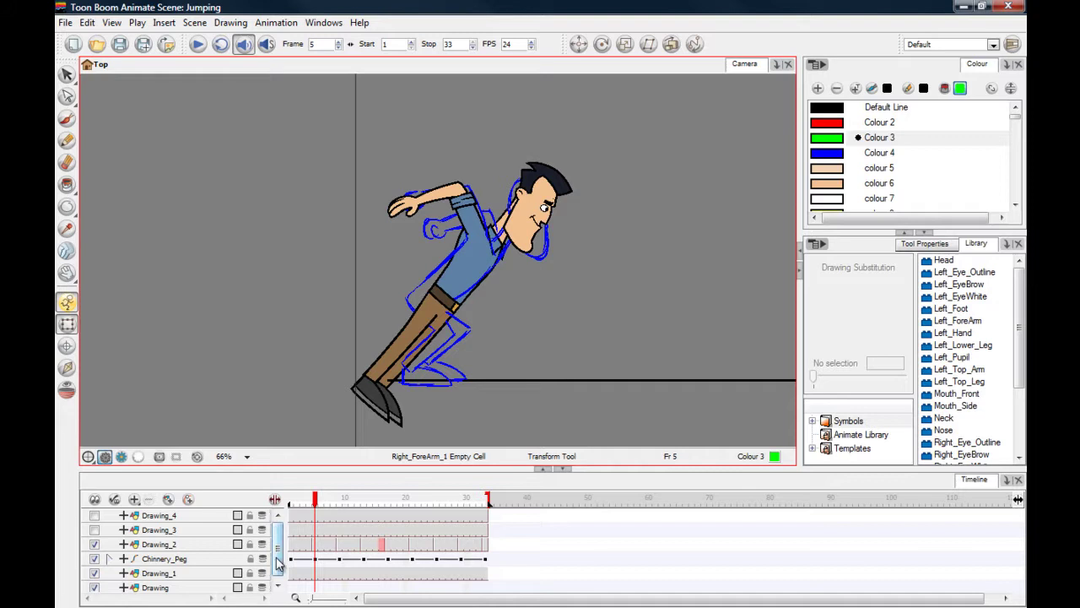
# Expand Chinnery_Peg in the timeline and hide the Torso layer to expose the left arm.
pyautogui.moveTo(279, 563); pyautogui.dragTo(278, 575)
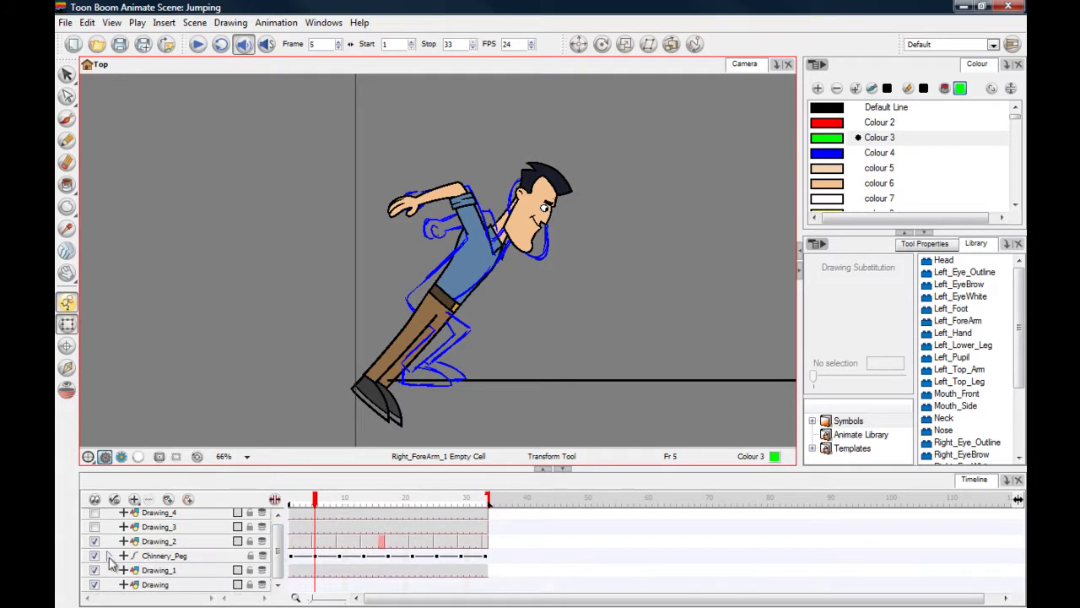
pyautogui.click(206, 557)
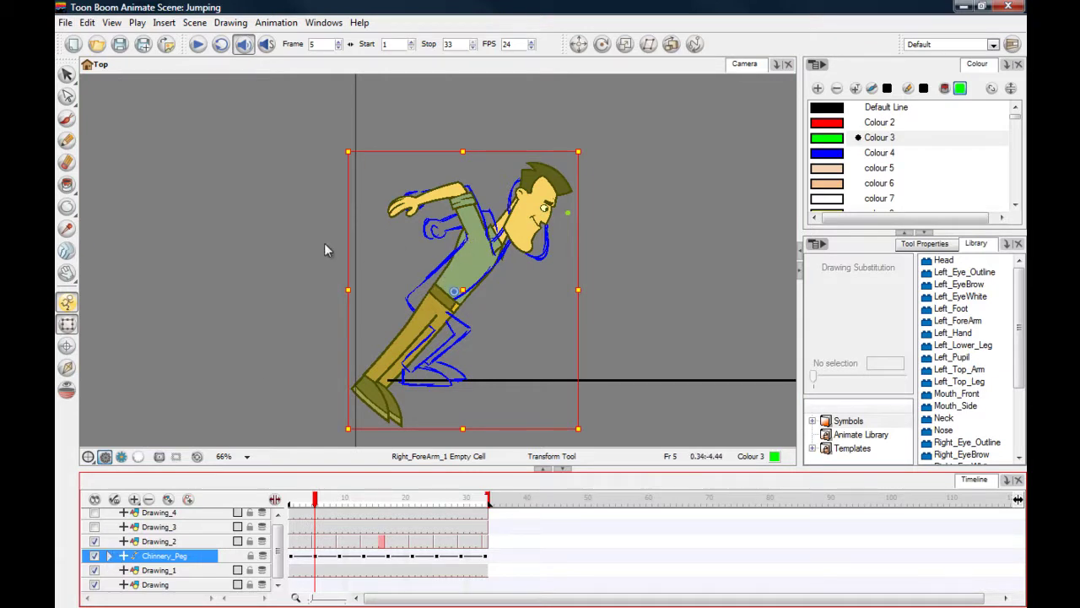
pyautogui.click(110, 556)
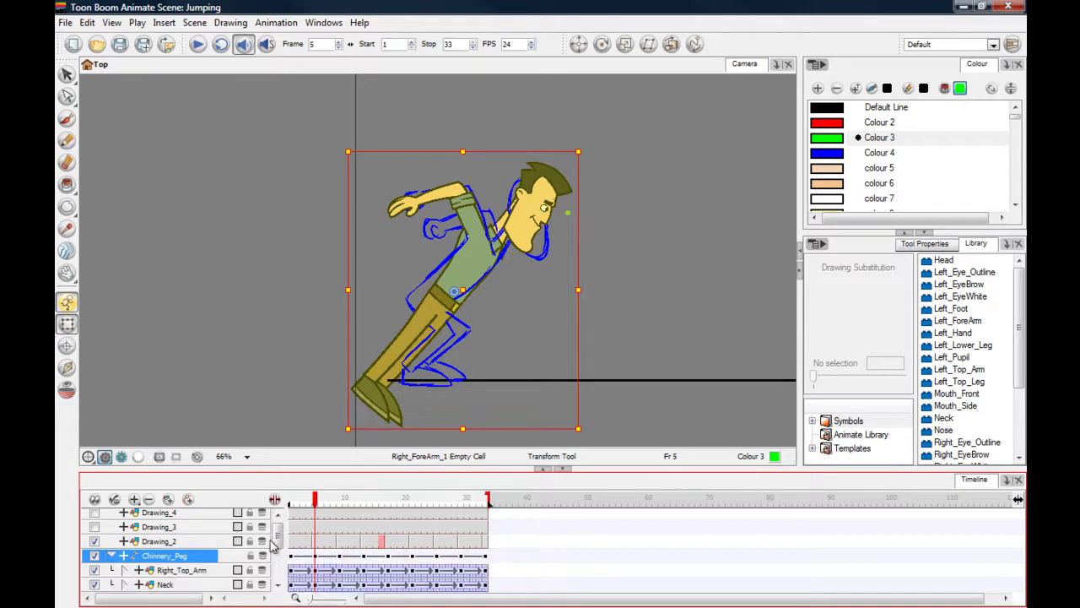
pyautogui.scroll(-2, 278, 545)
pyautogui.scroll(-2, 279, 547)
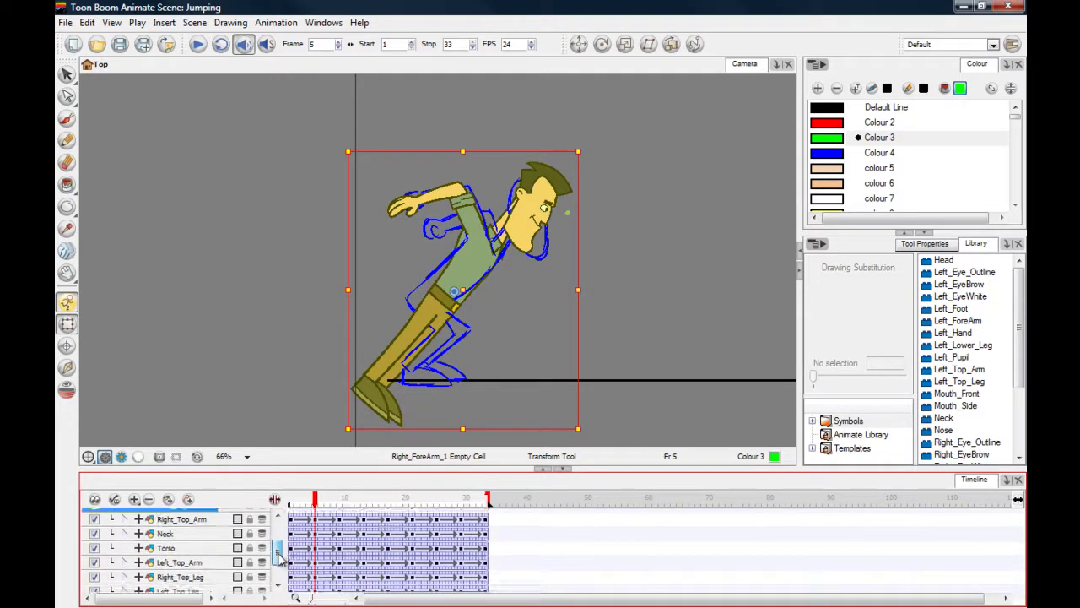
pyautogui.click(95, 544)
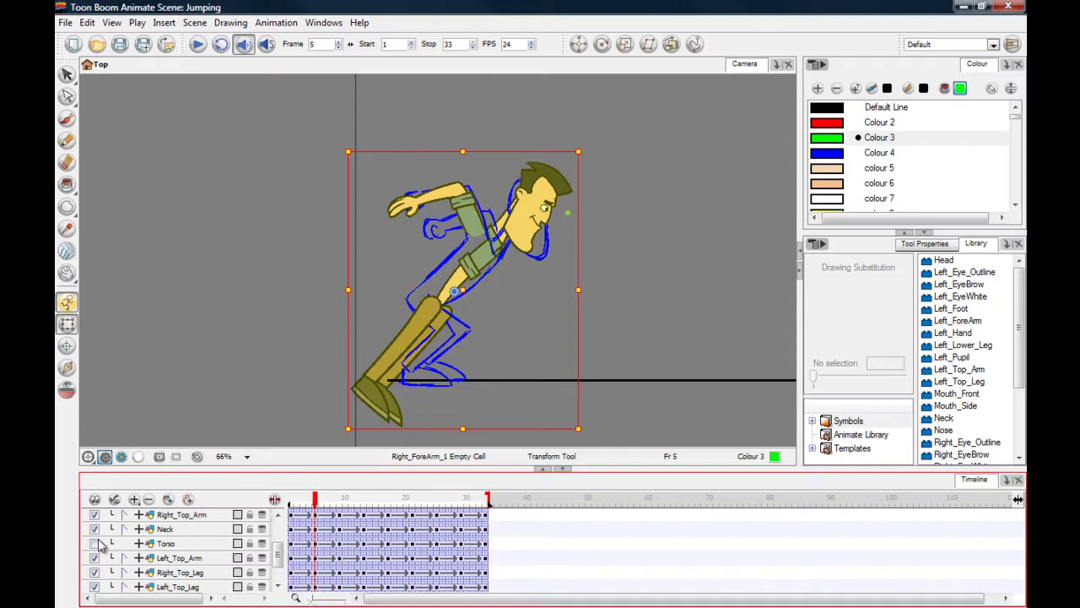
# Rotate the left upper arm and forearm backward to match the lower arm sketch, and show the Torso layer again.
pyautogui.click(475, 254)
pyautogui.click(301, 216)
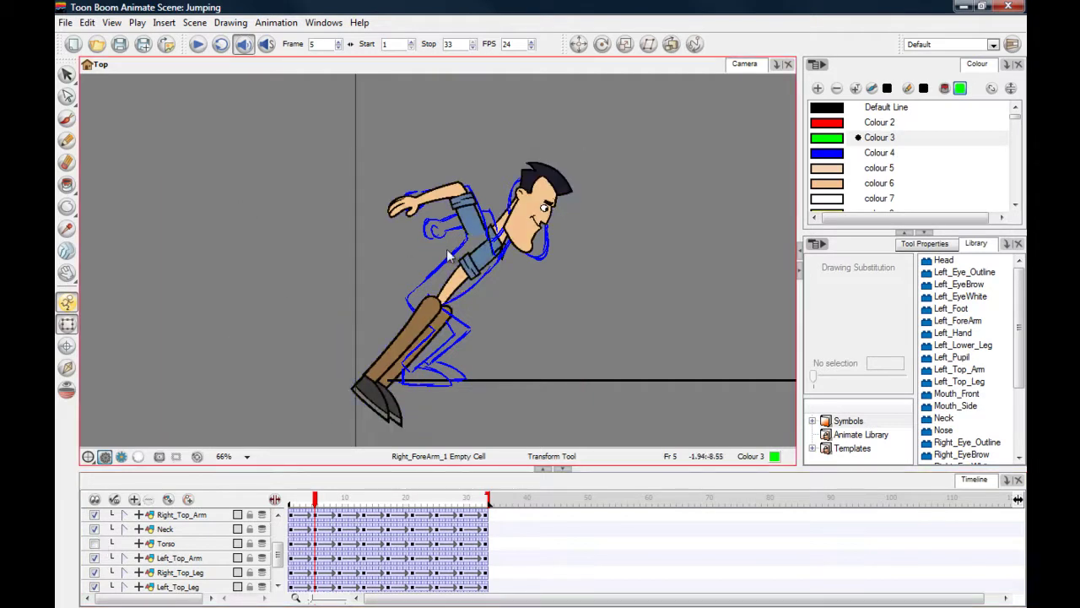
pyautogui.click(450, 256)
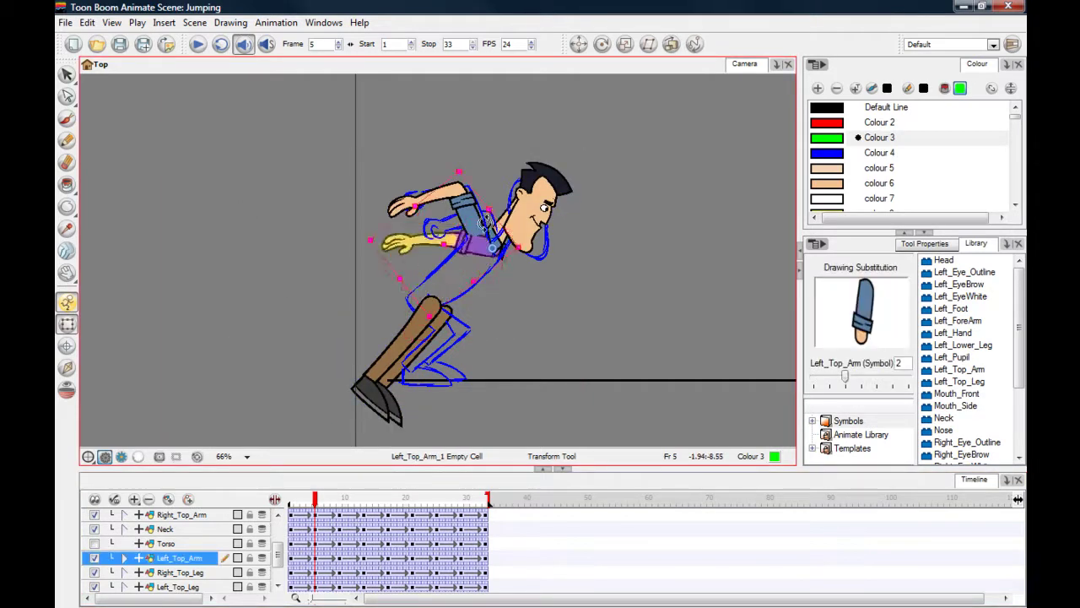
pyautogui.moveTo(485, 224)
pyautogui.mouseDown()
pyautogui.moveTo(523, 234)
pyautogui.moveTo(511, 224)
pyautogui.mouseUp()
pyautogui.click(391, 141)
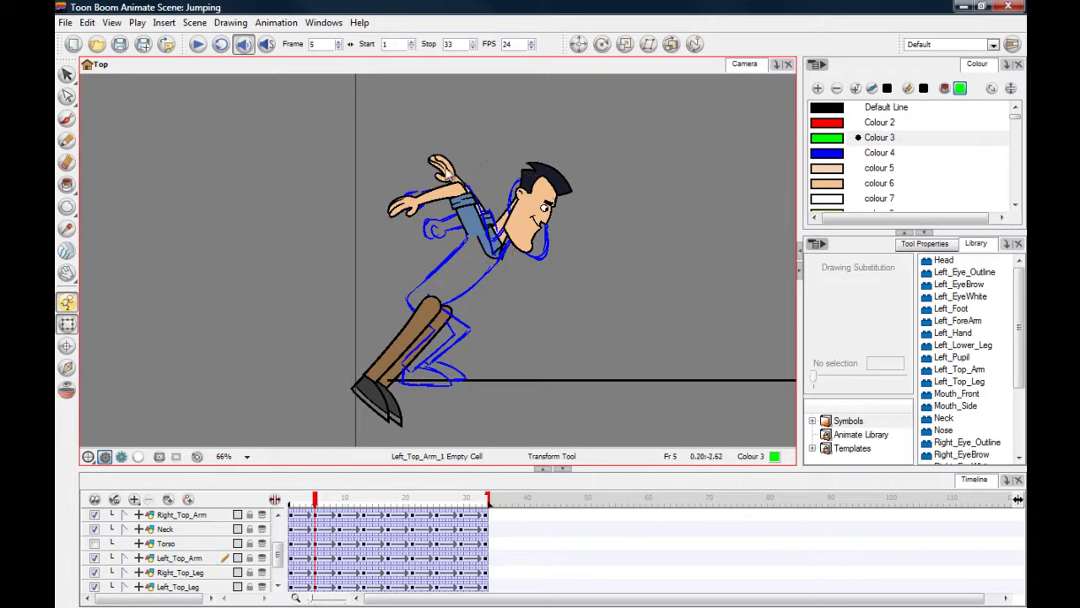
pyautogui.click(460, 181)
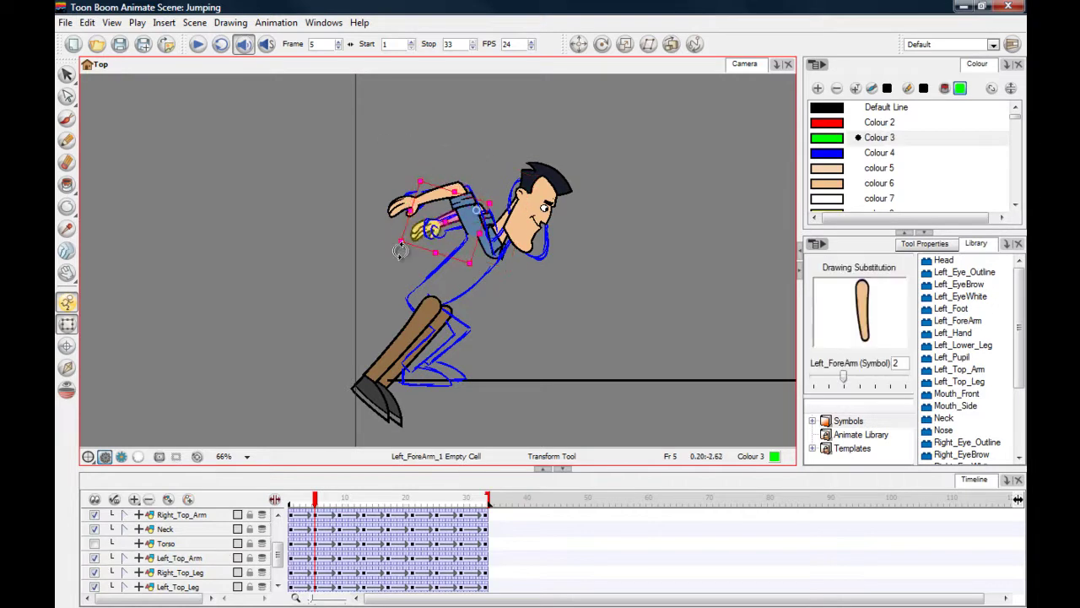
pyautogui.moveTo(401, 251); pyautogui.dragTo(402, 254)
pyautogui.click(250, 263)
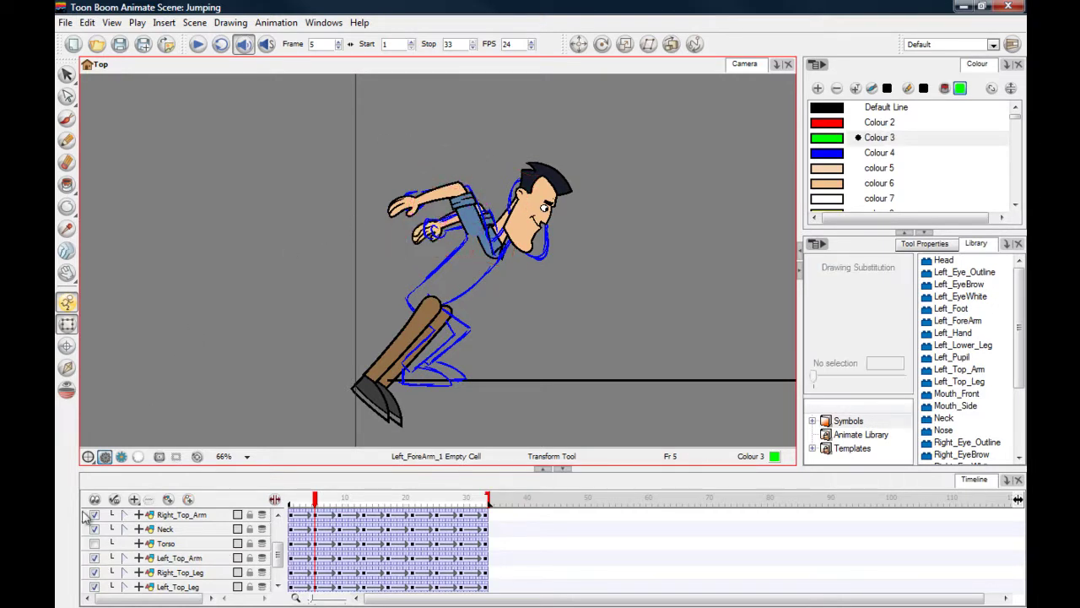
pyautogui.click(94, 543)
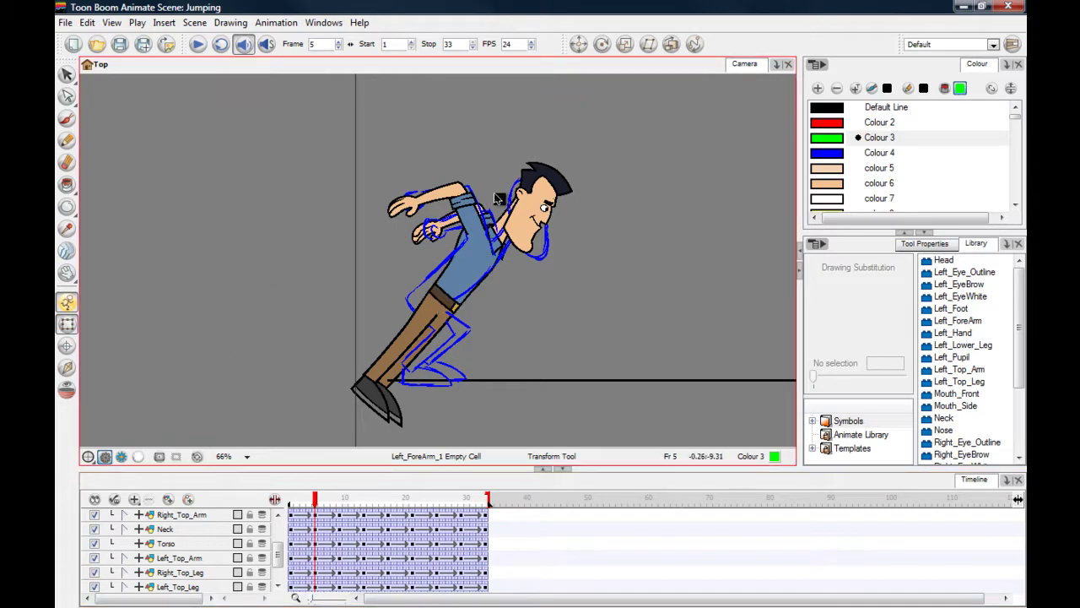
# Rotate the whole head back so the face looks straight ahead, in line with the head sketch.
pyautogui.click(527, 182)
pyautogui.click(405, 125)
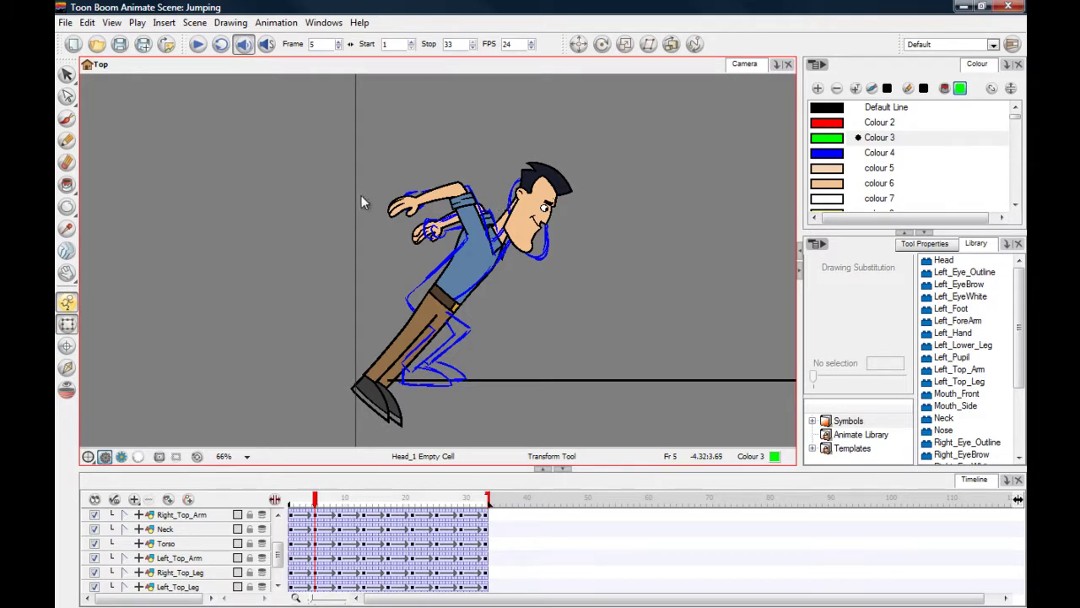
pyautogui.press('2')
pyautogui.press('2')
pyautogui.press('space')
pyautogui.moveTo(354, 199); pyautogui.dragTo(207, 286)
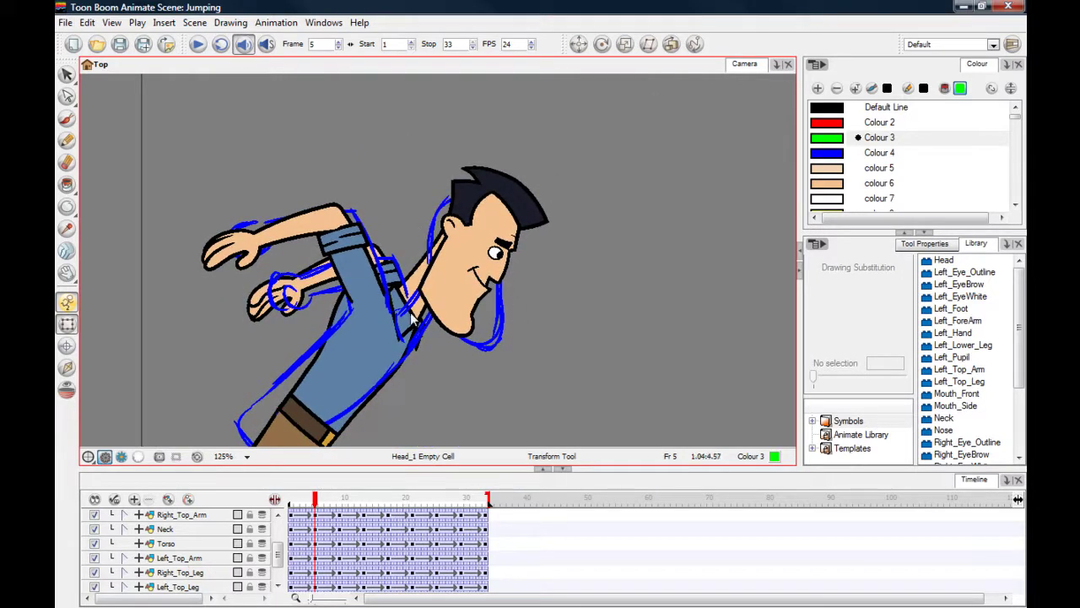
pyautogui.click(496, 255)
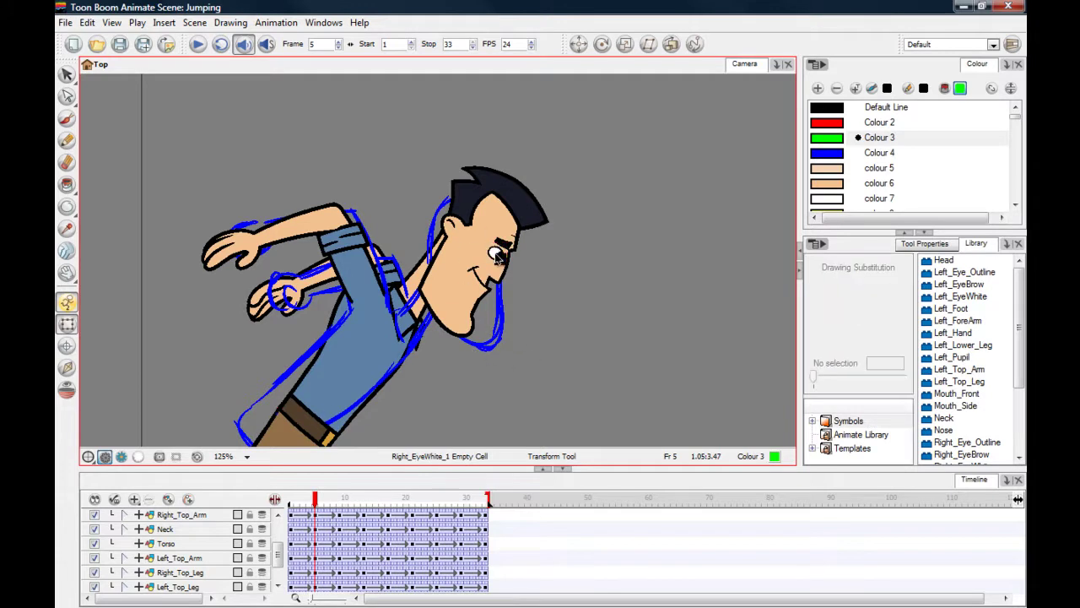
pyautogui.click(501, 280)
pyautogui.click(546, 371)
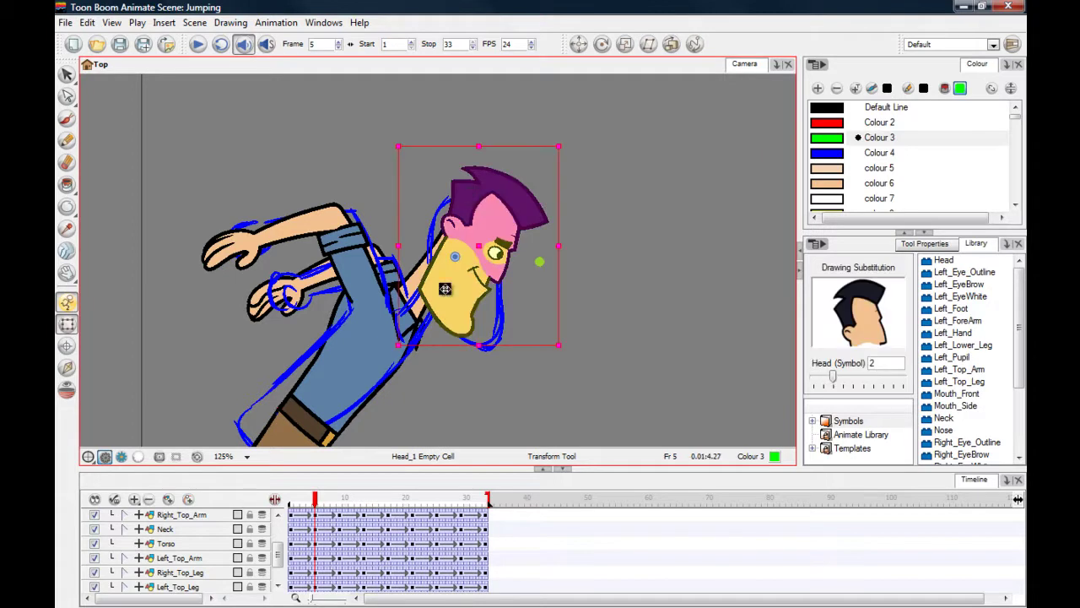
pyautogui.click(476, 200)
pyautogui.moveTo(387, 138); pyautogui.dragTo(362, 209)
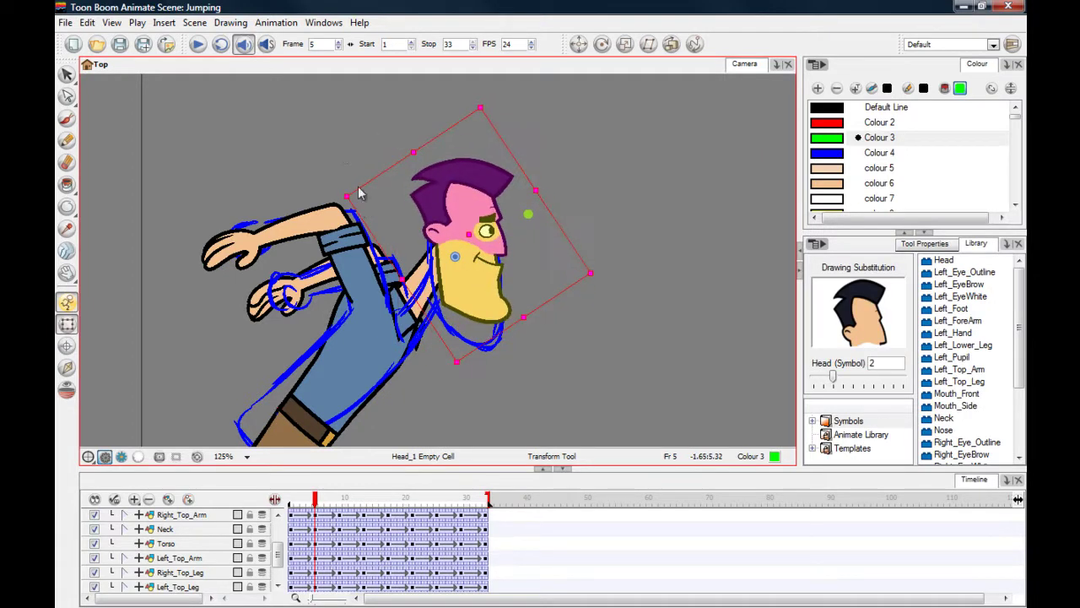
pyautogui.click(311, 152)
# Collapse Chinnery_Peg and, at frame 5, tilt the whole character slightly farther forward and shift it so the torso fits the sketch.
pyautogui.moveTo(179, 340); pyautogui.dragTo(234, 244)
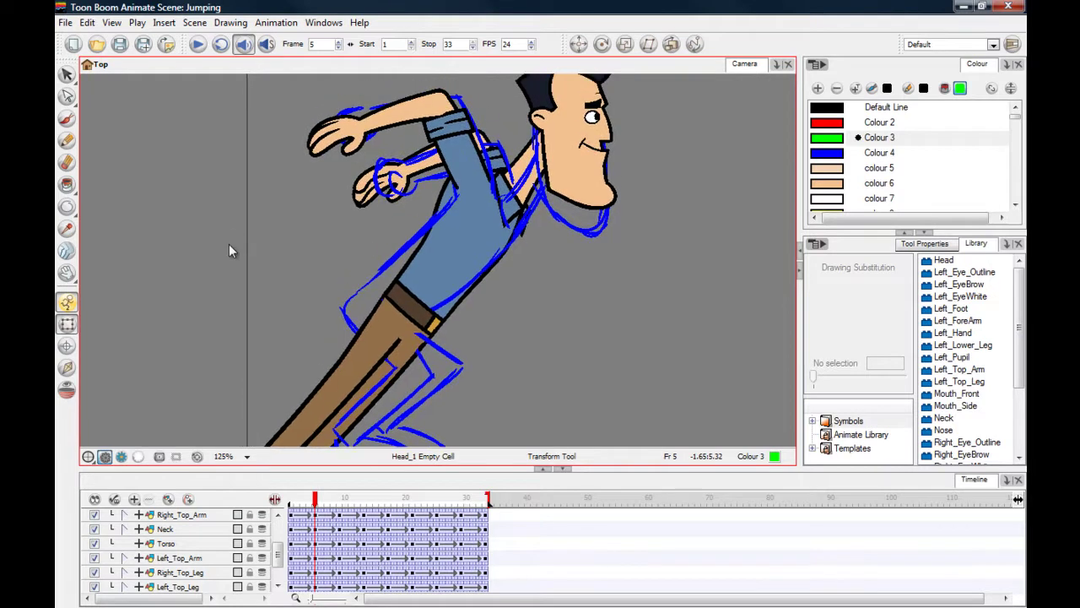
pyautogui.press('2')
pyautogui.press('2')
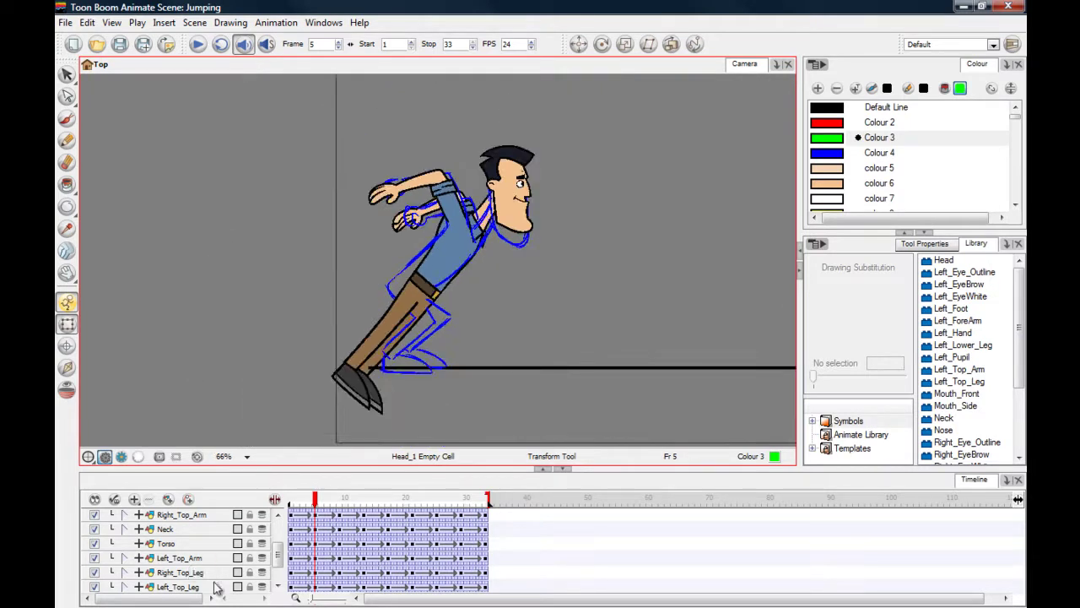
pyautogui.scroll(2, 151, 525)
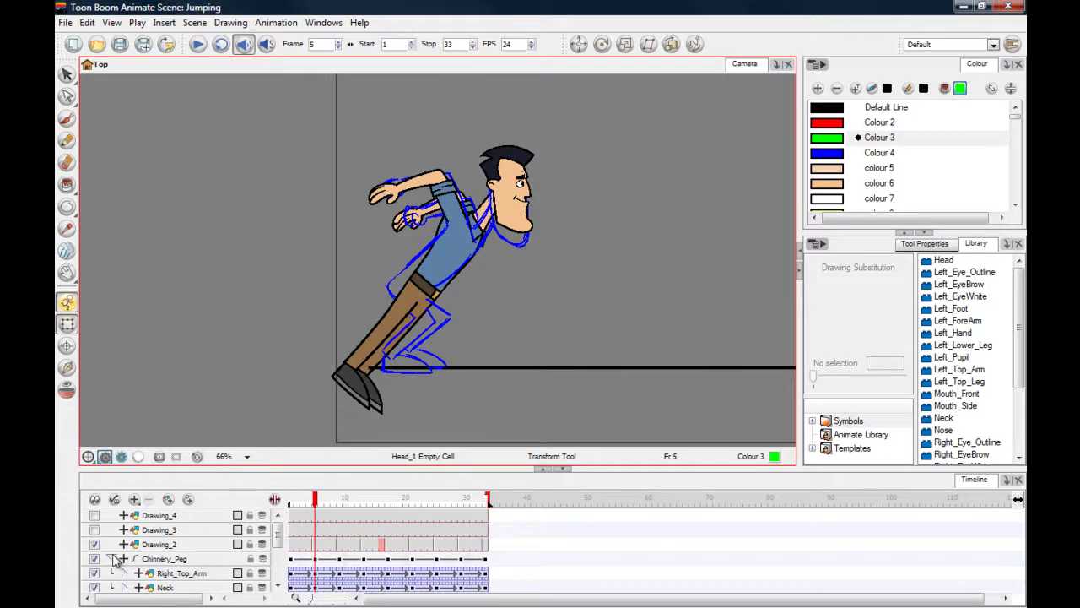
pyautogui.click(110, 559)
pyautogui.click(315, 559)
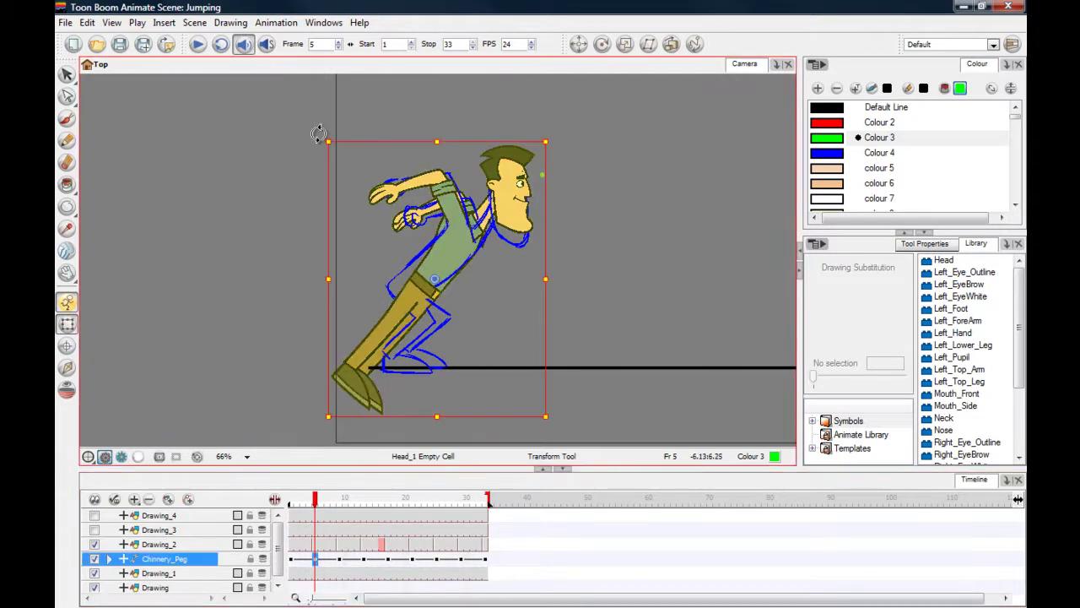
pyautogui.moveTo(318, 133); pyautogui.dragTo(331, 123)
pyautogui.moveTo(431, 263); pyautogui.dragTo(426, 255)
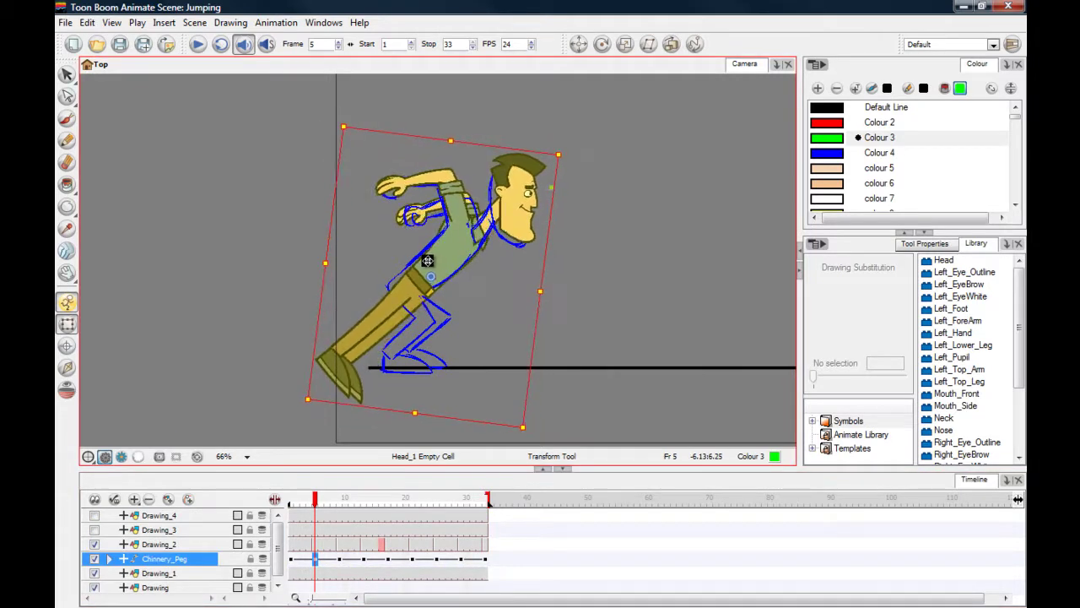
pyautogui.click(294, 214)
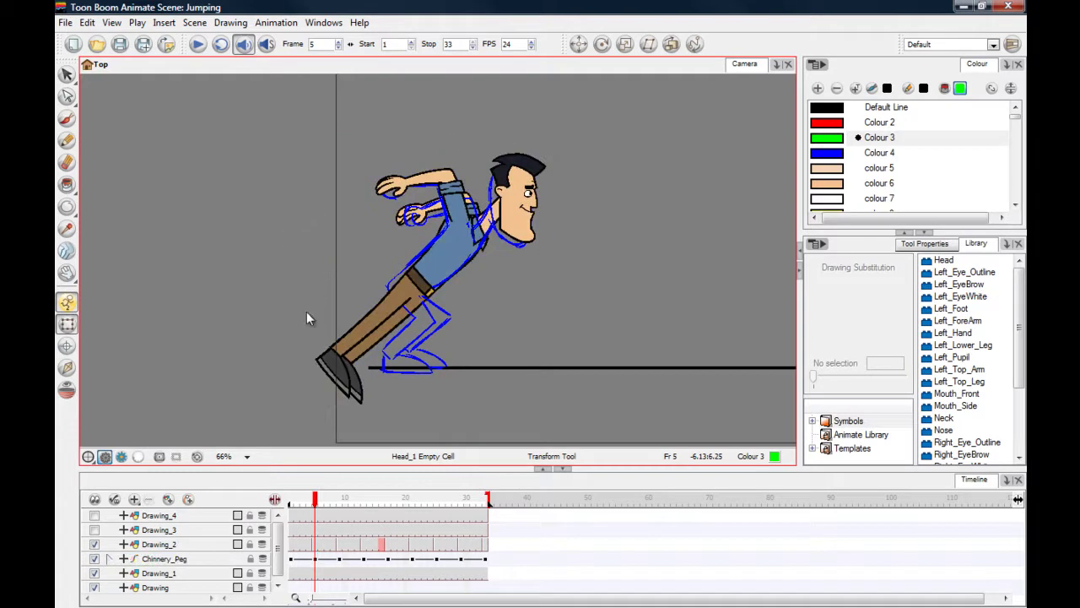
# Rotate the left upper leg forward and bend the left lower leg back at the knee to follow the crouching sketch.
pyautogui.click(413, 312)
pyautogui.moveTo(313, 279)
pyautogui.mouseDown()
pyautogui.moveTo(353, 348)
pyautogui.moveTo(389, 367)
pyautogui.moveTo(417, 366)
pyautogui.mouseUp()
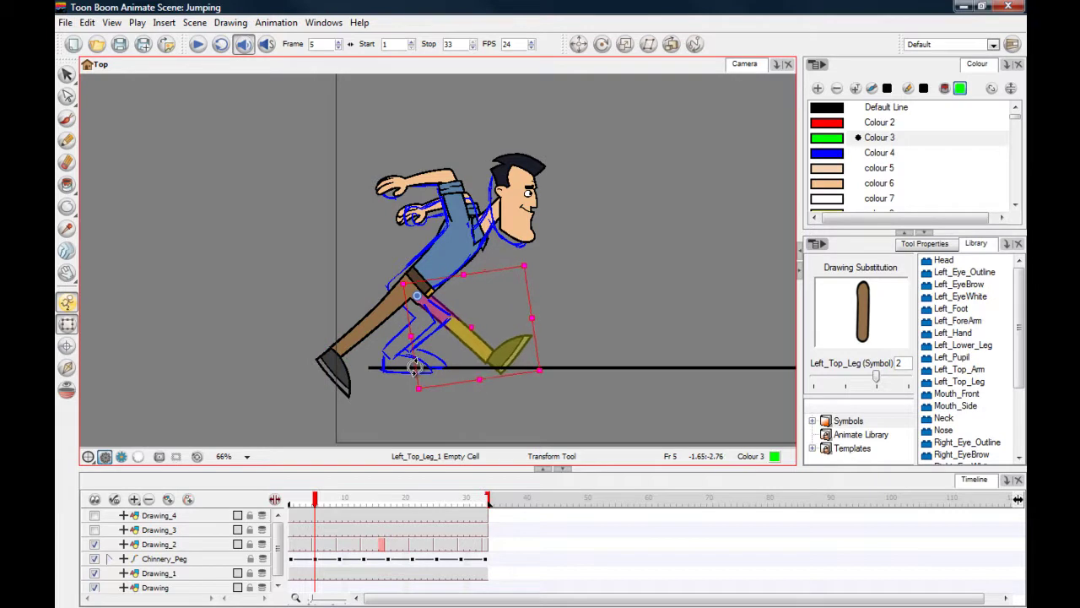
pyautogui.click(311, 301)
pyautogui.click(429, 297)
pyautogui.moveTo(427, 304); pyautogui.dragTo(463, 294)
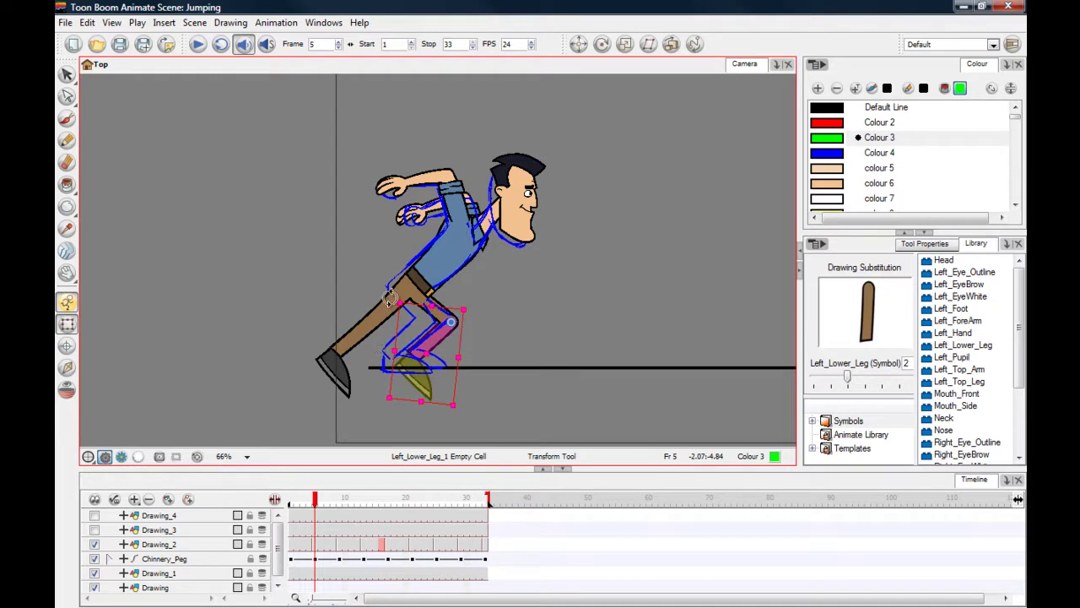
pyautogui.moveTo(390, 297); pyautogui.dragTo(393, 292)
pyautogui.click(353, 271)
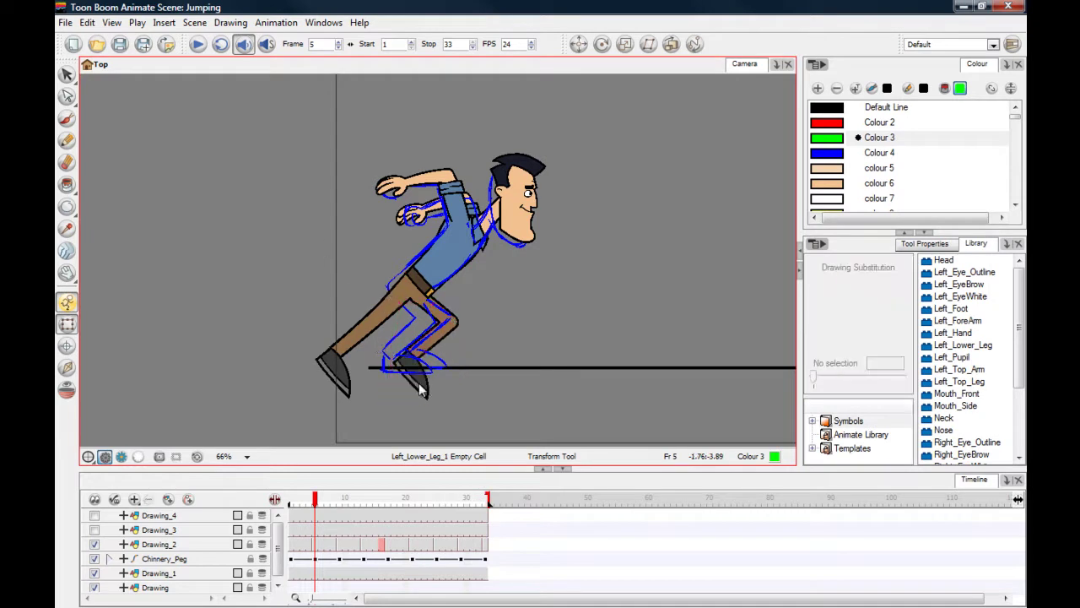
# Rotate the left foot so it lies flat on the ground line.
pyautogui.click(420, 386)
pyautogui.moveTo(382, 341); pyautogui.dragTo(372, 371)
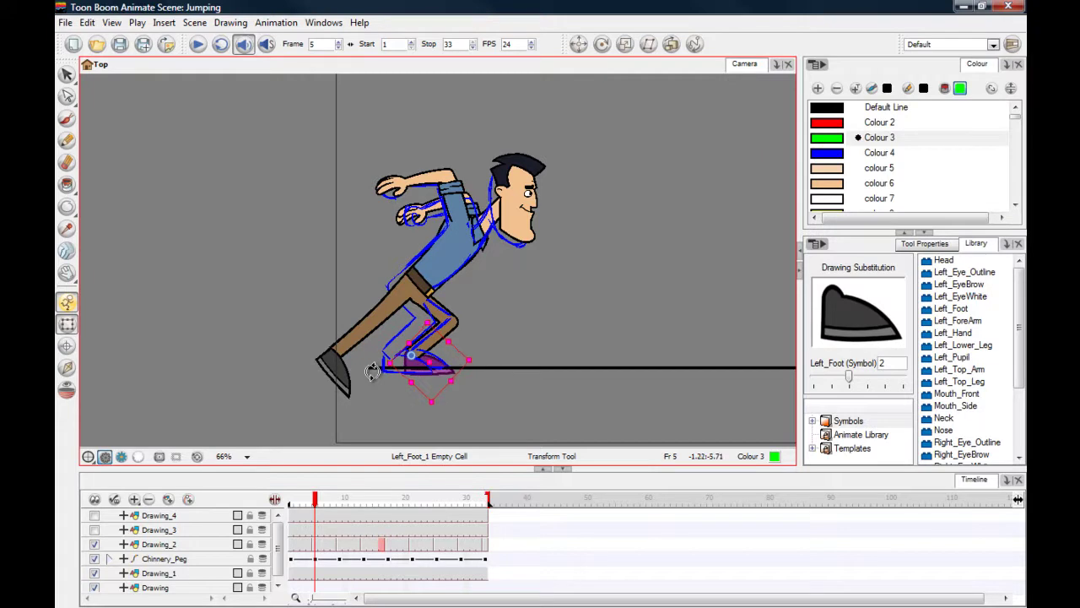
pyautogui.click(306, 302)
# Bend the right leg at the hip and knee to fit the crouching sketch, with its foot flat on the ground line.
pyautogui.click(390, 315)
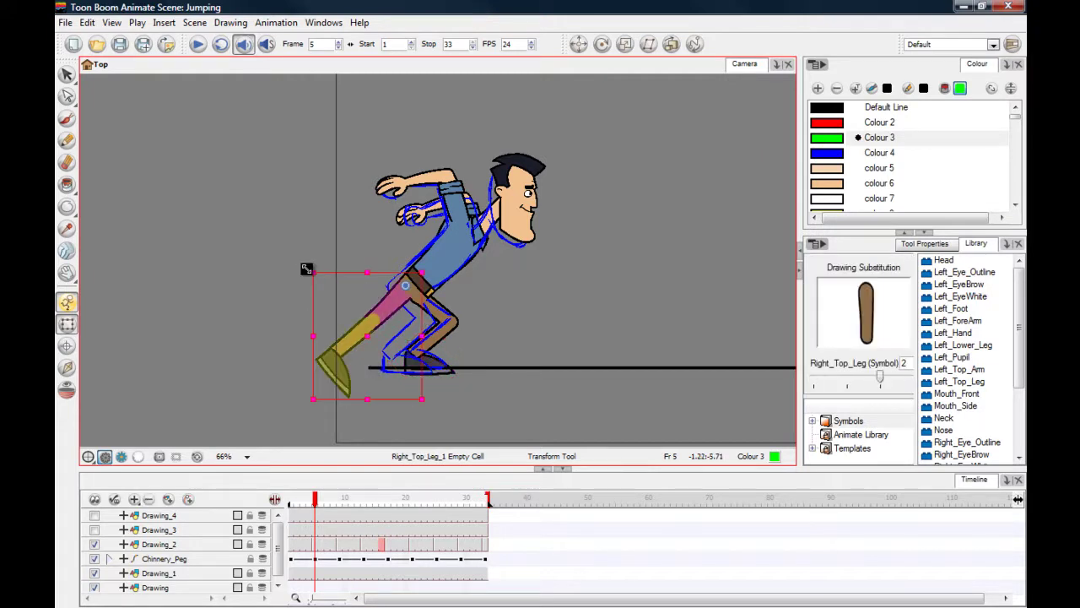
pyautogui.moveTo(301, 266); pyautogui.dragTo(363, 365)
pyautogui.click(316, 312)
pyautogui.click(395, 309)
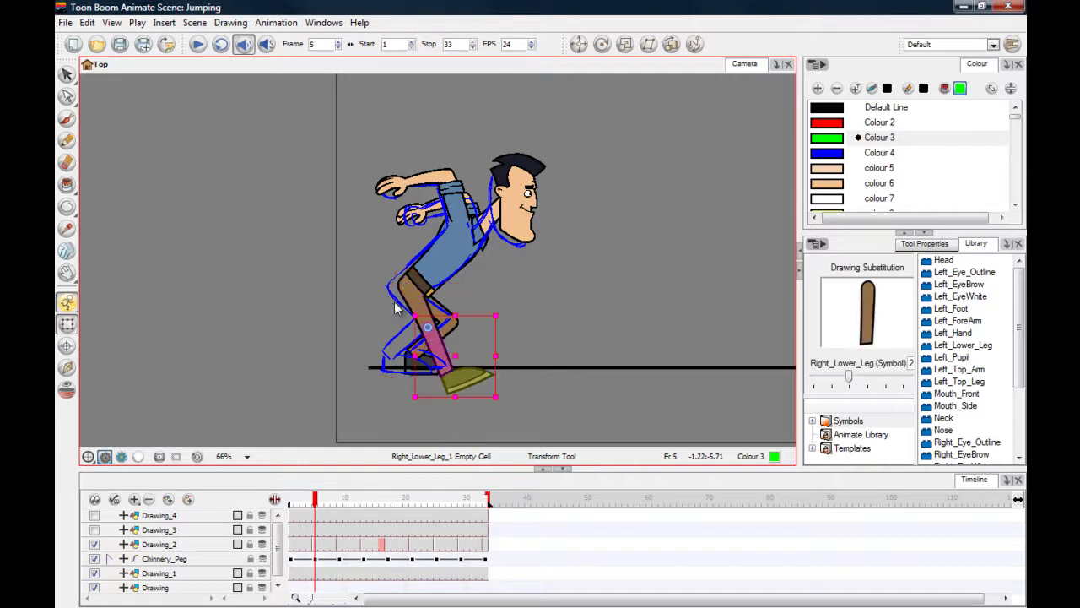
pyautogui.moveTo(400, 309)
pyautogui.mouseDown()
pyautogui.moveTo(360, 335)
pyautogui.moveTo(348, 326)
pyautogui.moveTo(364, 370)
pyautogui.moveTo(346, 357)
pyautogui.mouseUp()
pyautogui.click(332, 313)
pyautogui.click(368, 373)
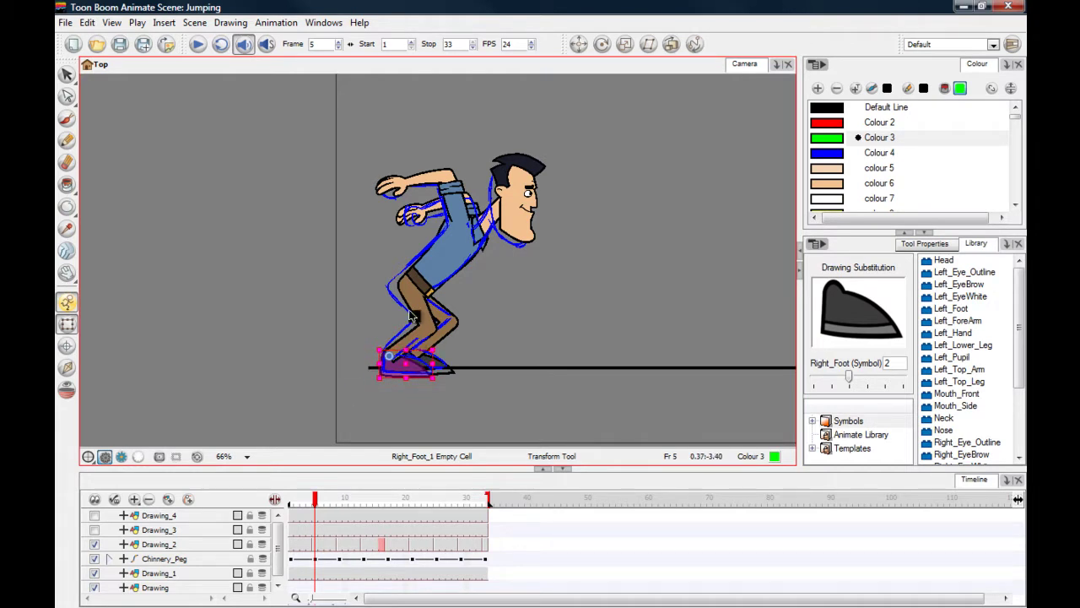
# At frame 5, nudge the whole Chinnery_Peg character slightly up and forward so the feet sit on the ground line.
pyautogui.click(316, 346)
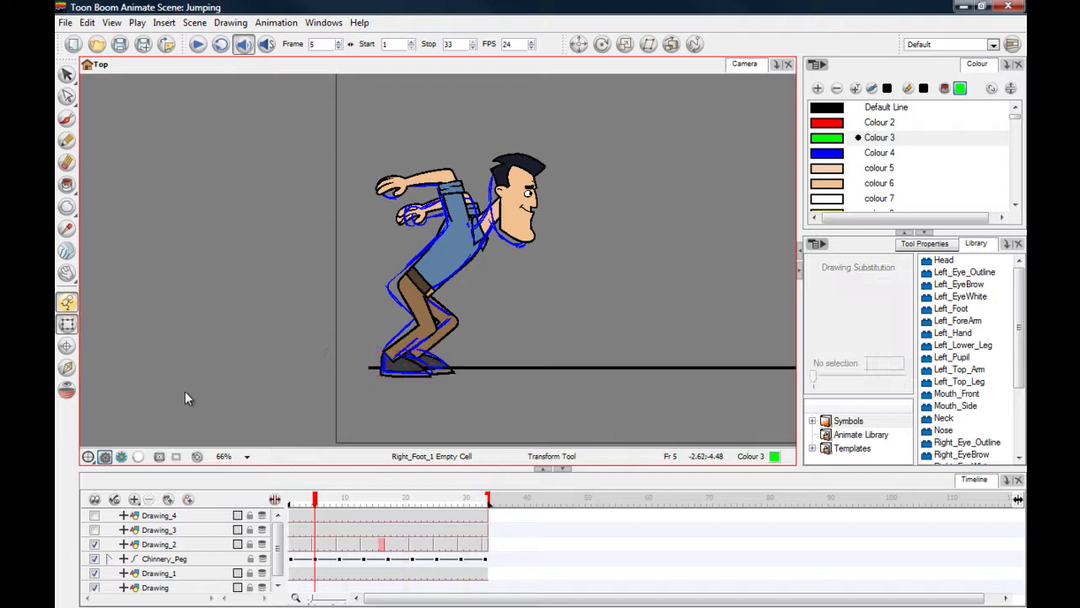
pyautogui.click(315, 559)
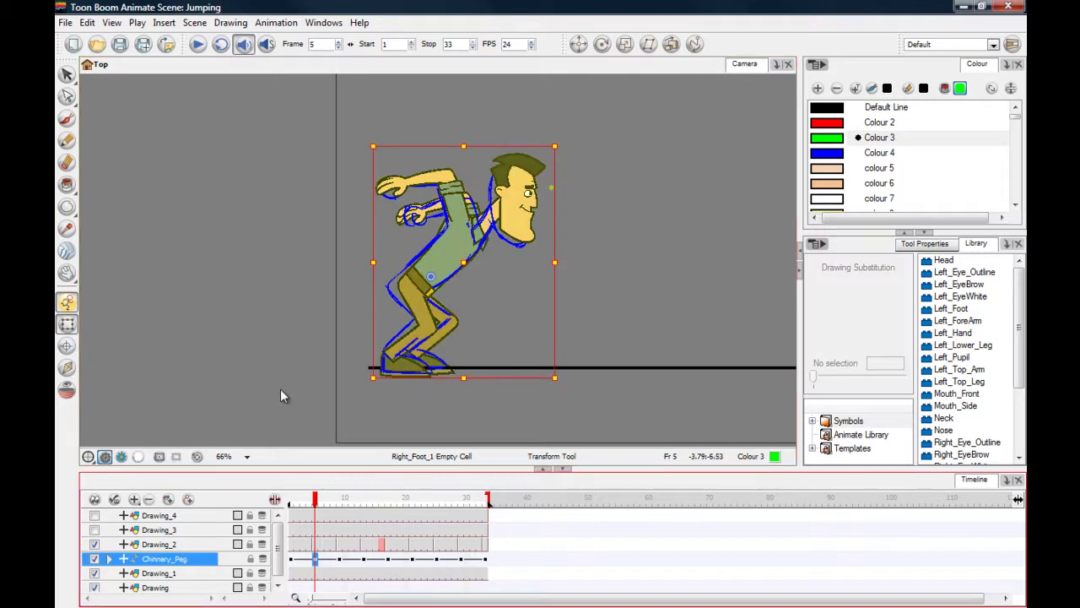
pyautogui.click(444, 252)
pyautogui.press('Up')
pyautogui.press('Up')
pyautogui.press('Up')
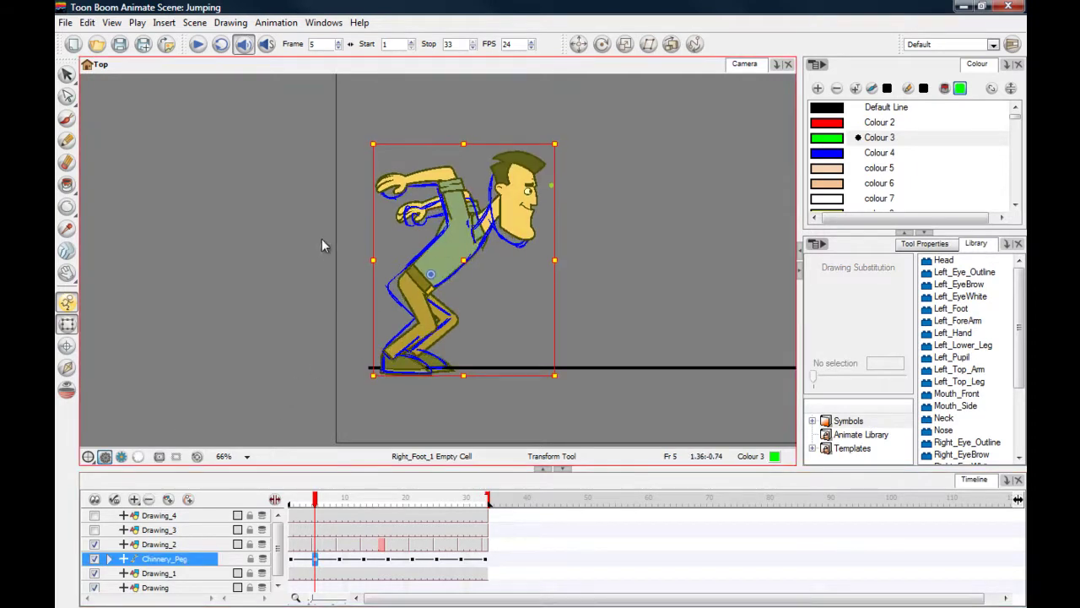
pyautogui.press('Up')
pyautogui.press('Right')
pyautogui.press('Right')
pyautogui.press('Right')
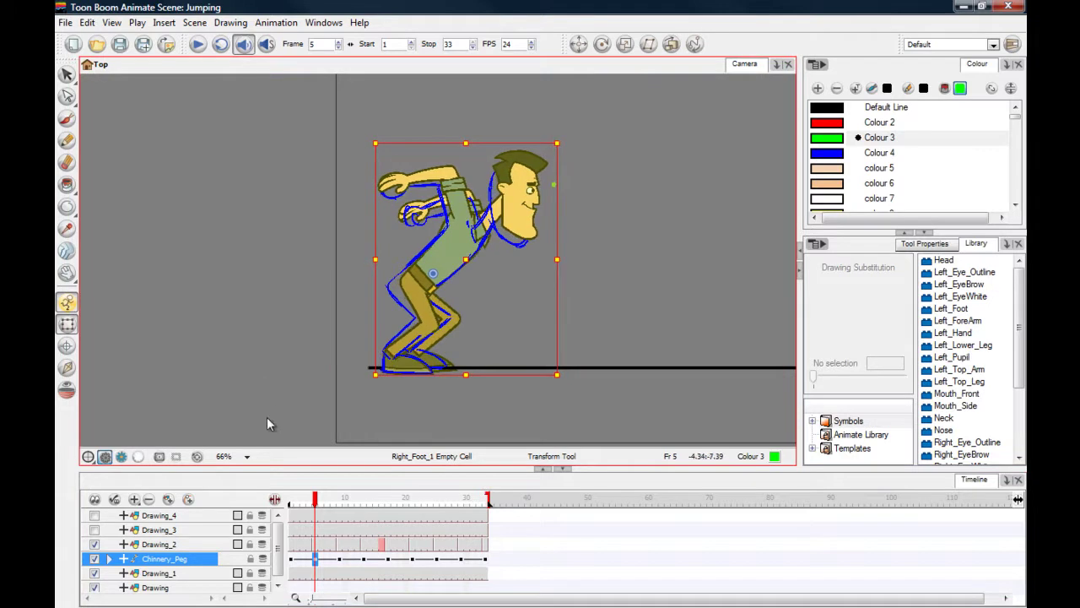
# Compare frames 1 and 5 and fine-tune the whole character's position at frame 5 so the feet stay planted.
pyautogui.click(291, 500)
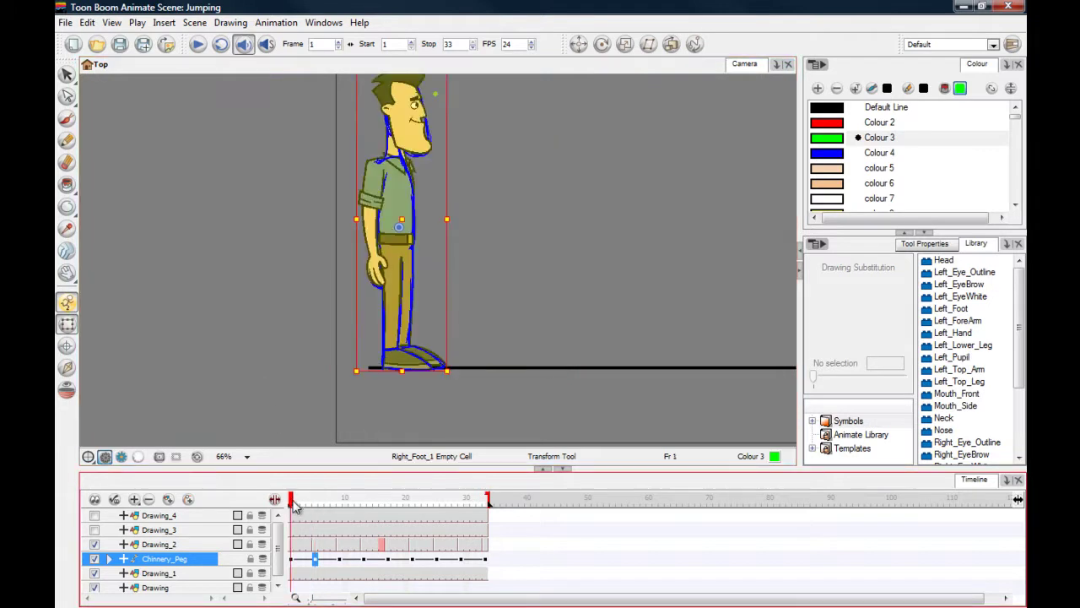
pyautogui.click(314, 503)
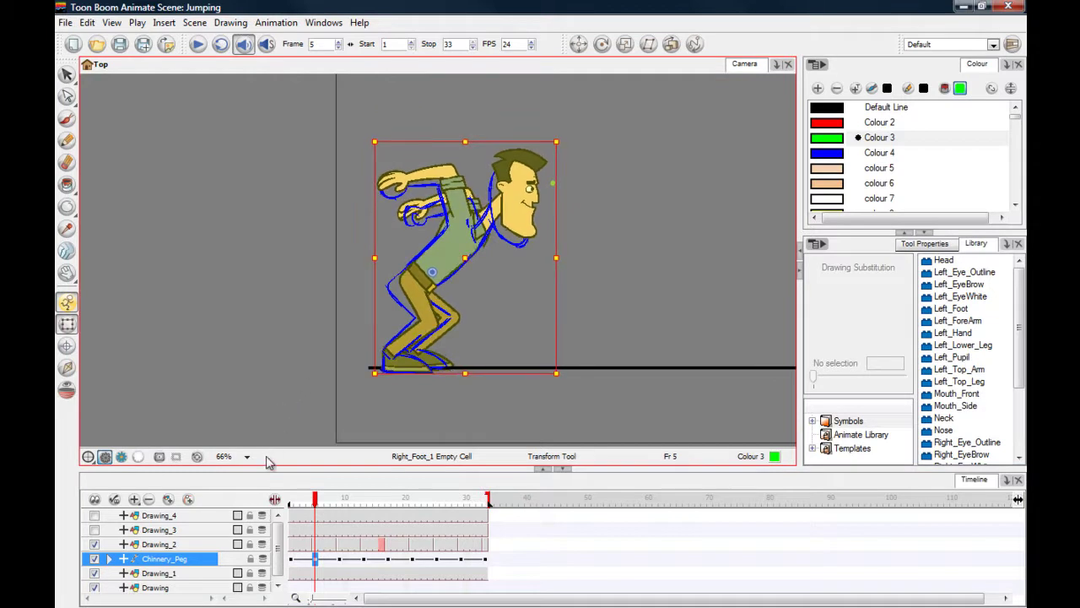
pyautogui.click(291, 501)
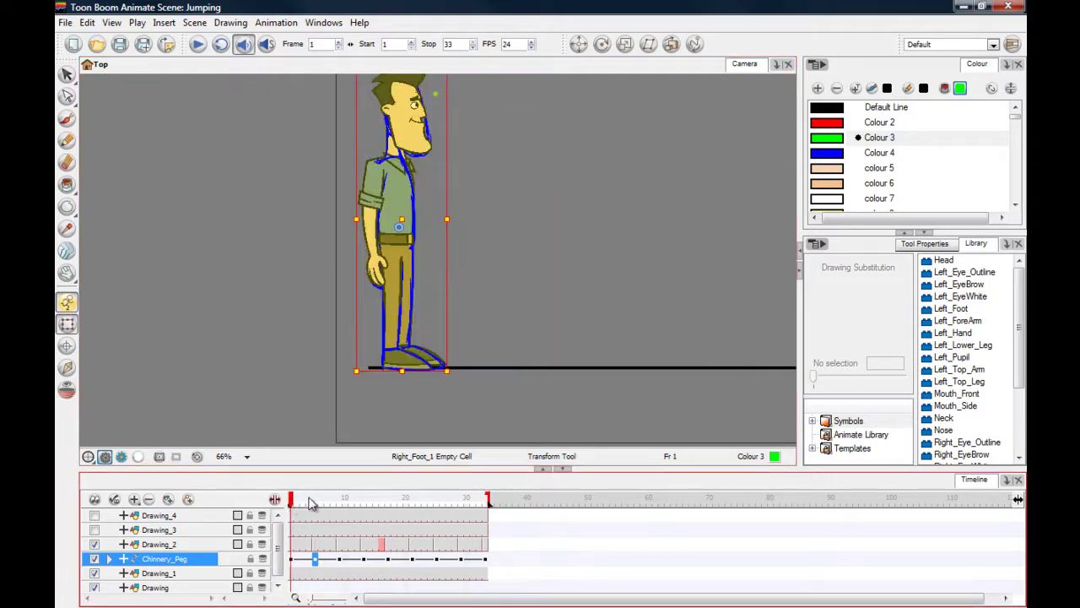
pyautogui.click(314, 498)
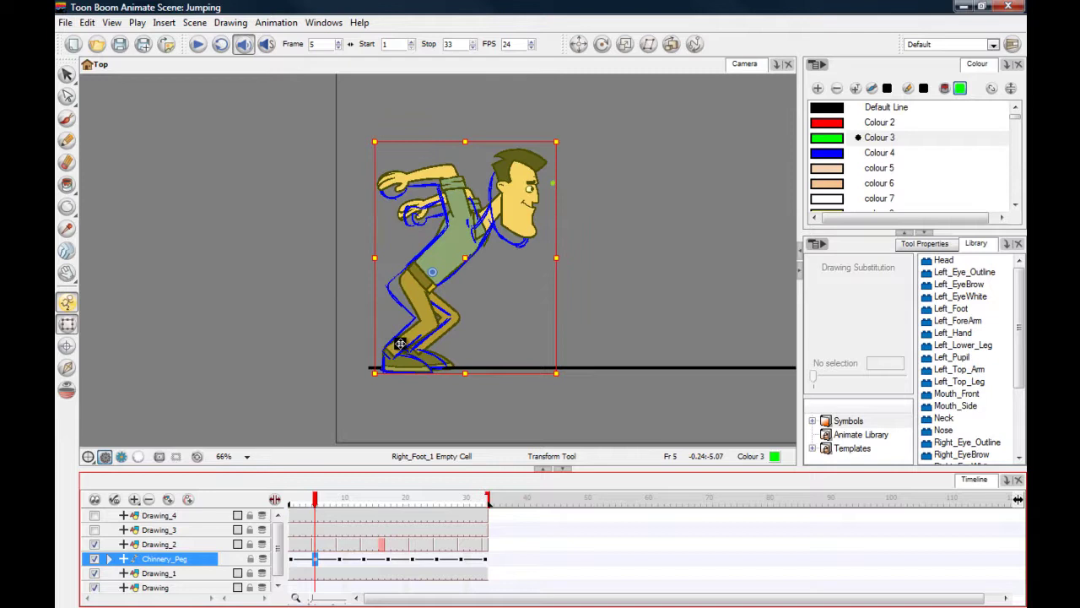
pyautogui.click(292, 500)
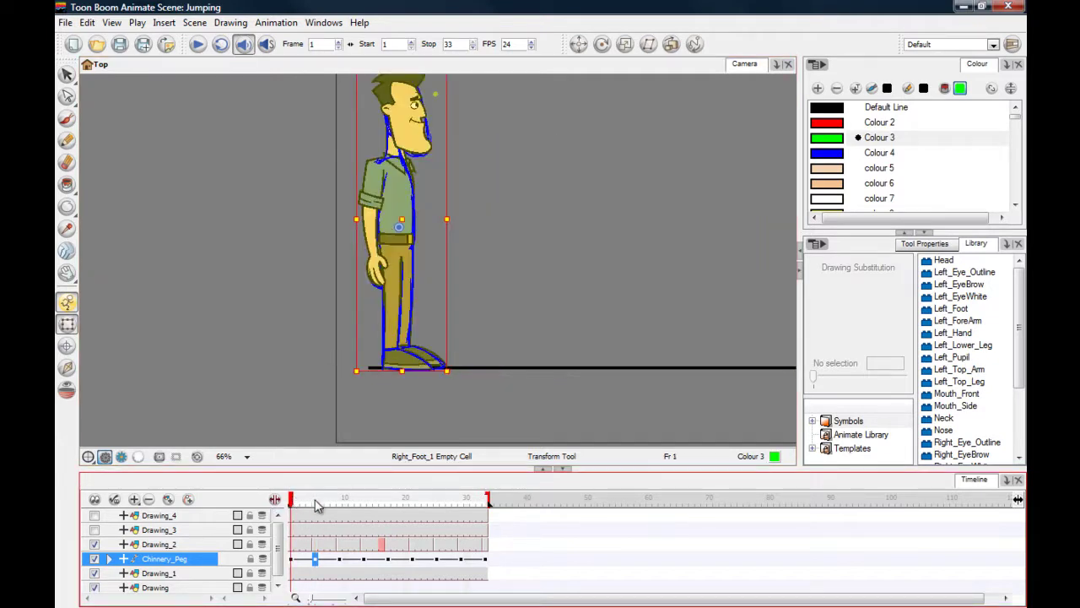
pyautogui.click(316, 502)
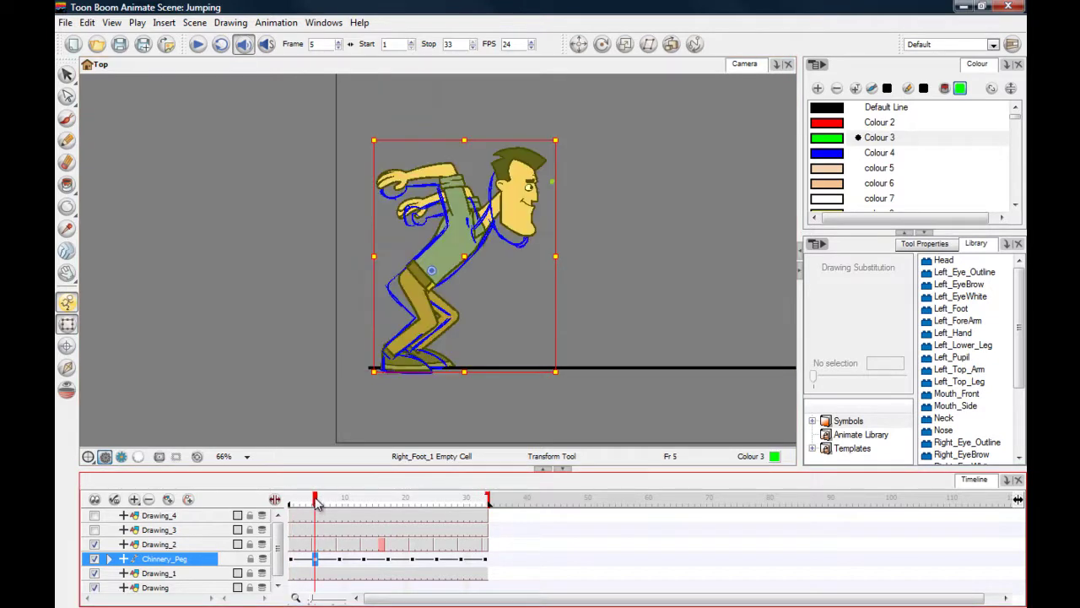
# Adjust the head's tilt slightly at frame 5 and check the movement from frame 1.
pyautogui.click(320, 354)
pyautogui.click(511, 181)
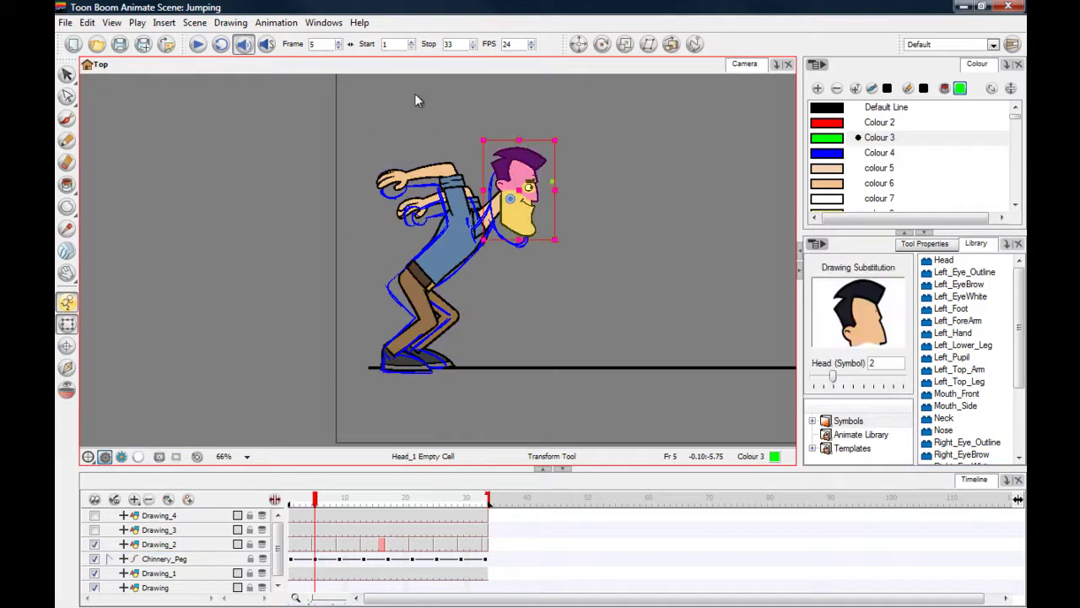
pyautogui.click(330, 154)
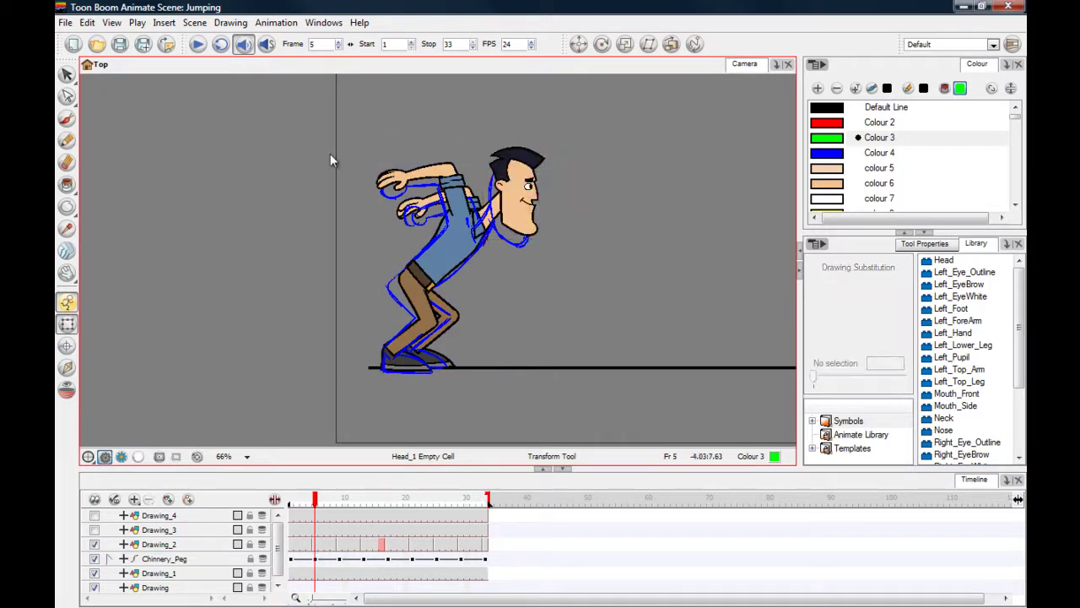
pyautogui.click(291, 504)
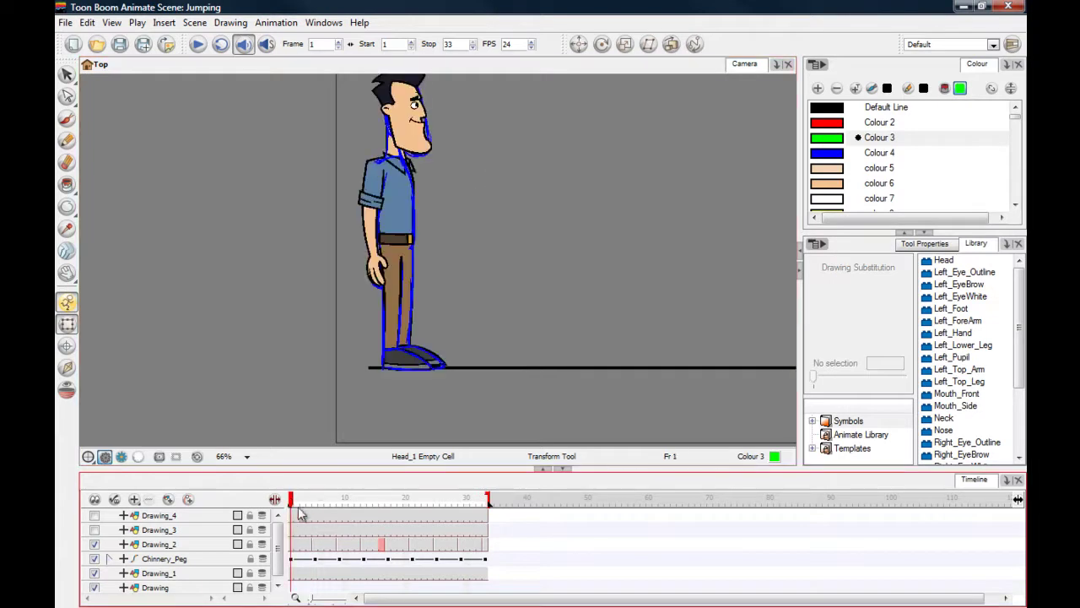
pyautogui.moveTo(313, 504)
pyautogui.mouseDown()
pyautogui.moveTo(291, 506)
pyautogui.moveTo(317, 498)
pyautogui.moveTo(292, 499)
pyautogui.moveTo(306, 501)
pyautogui.mouseUp()
# At the frame 9 keyframe of Chinnery_Peg, tilt the whole character forward and move it so the torso fits the sketch.
pyautogui.click(317, 560)
pyautogui.click(339, 559)
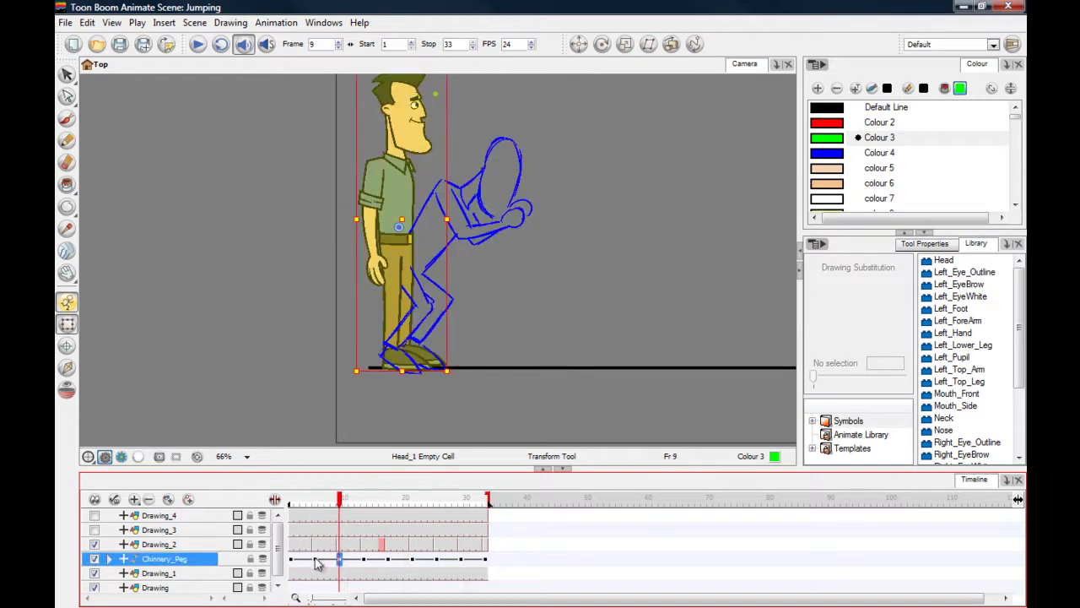
pyautogui.click(316, 561)
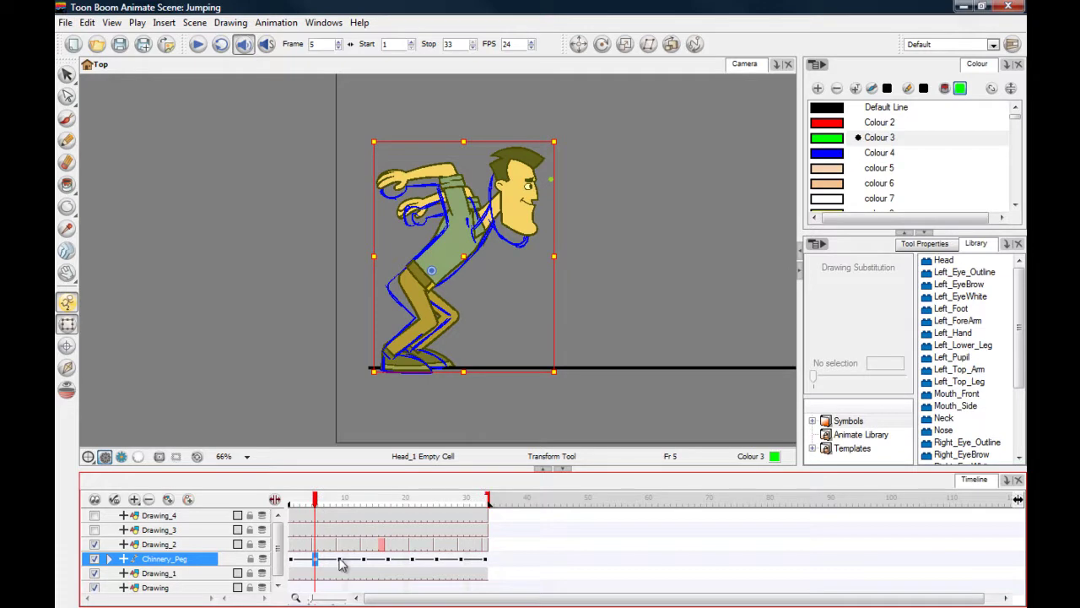
pyautogui.click(340, 560)
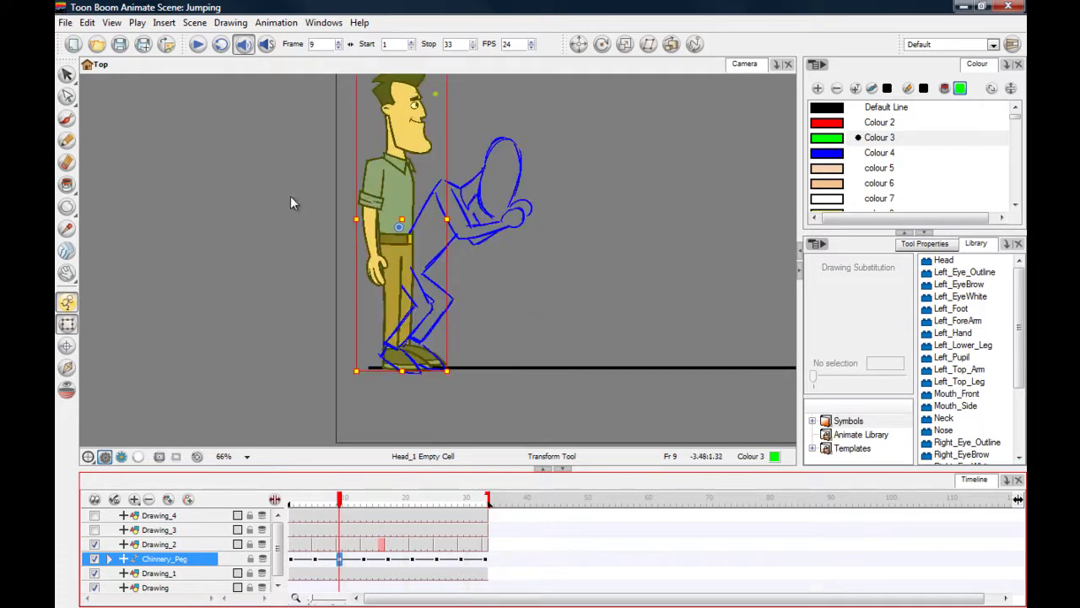
pyautogui.moveTo(349, 382); pyautogui.dragTo(267, 329)
pyautogui.moveTo(395, 201)
pyautogui.mouseDown()
pyautogui.moveTo(402, 219)
pyautogui.moveTo(428, 227)
pyautogui.mouseUp()
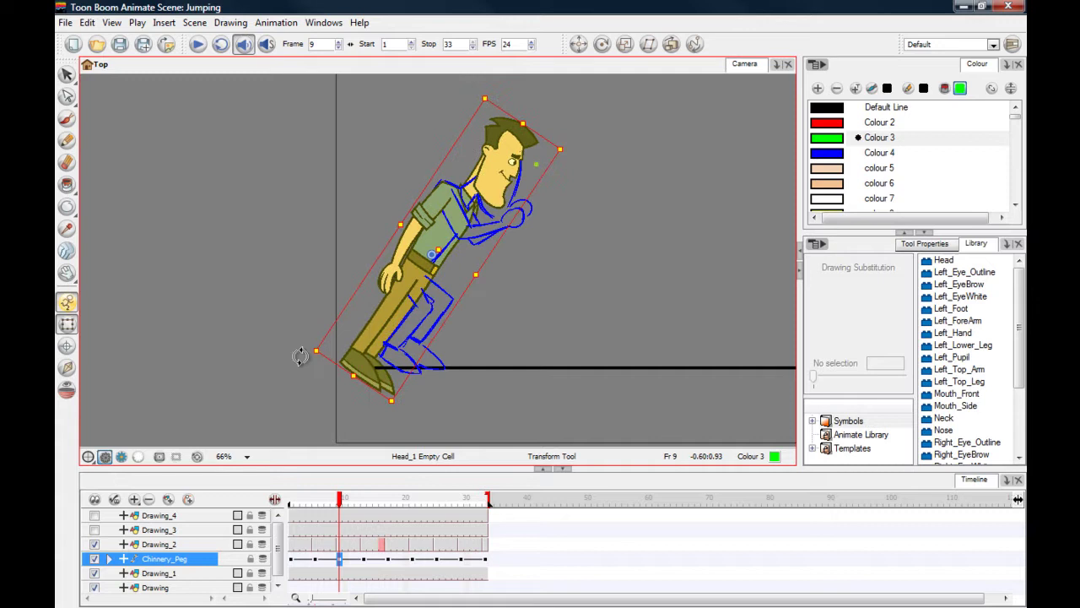
pyautogui.click(357, 309)
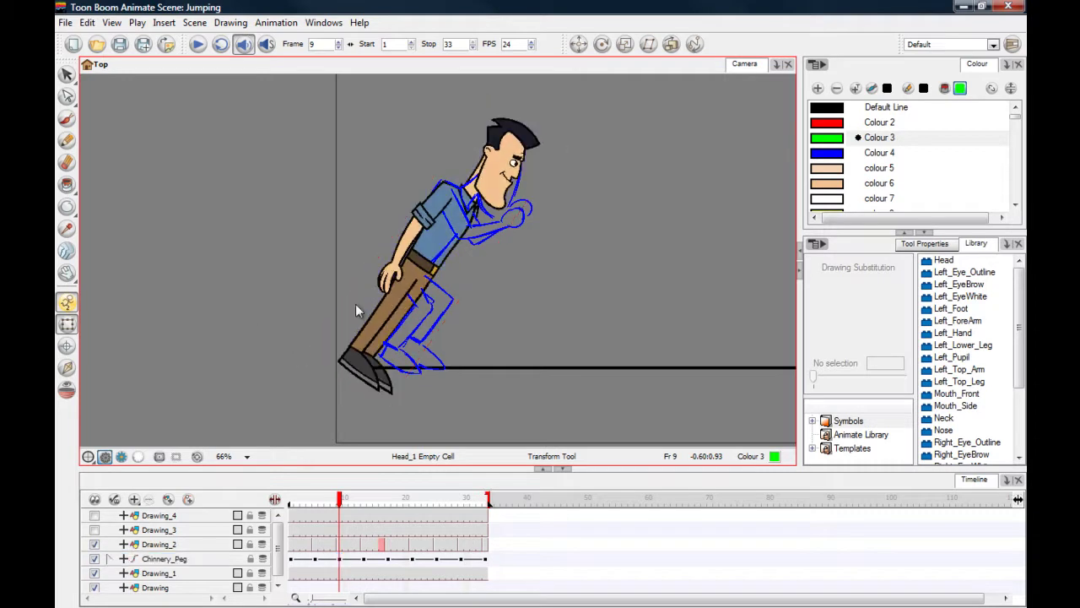
# Swing the left upper leg forward, bend the lower leg back to fit the frame 9 sketch, and lay the left foot flat.
pyautogui.click(419, 300)
pyautogui.moveTo(342, 260)
pyautogui.mouseDown()
pyautogui.moveTo(343, 288)
pyautogui.moveTo(372, 337)
pyautogui.moveTo(393, 340)
pyautogui.mouseUp()
pyautogui.click(318, 255)
pyautogui.click(477, 326)
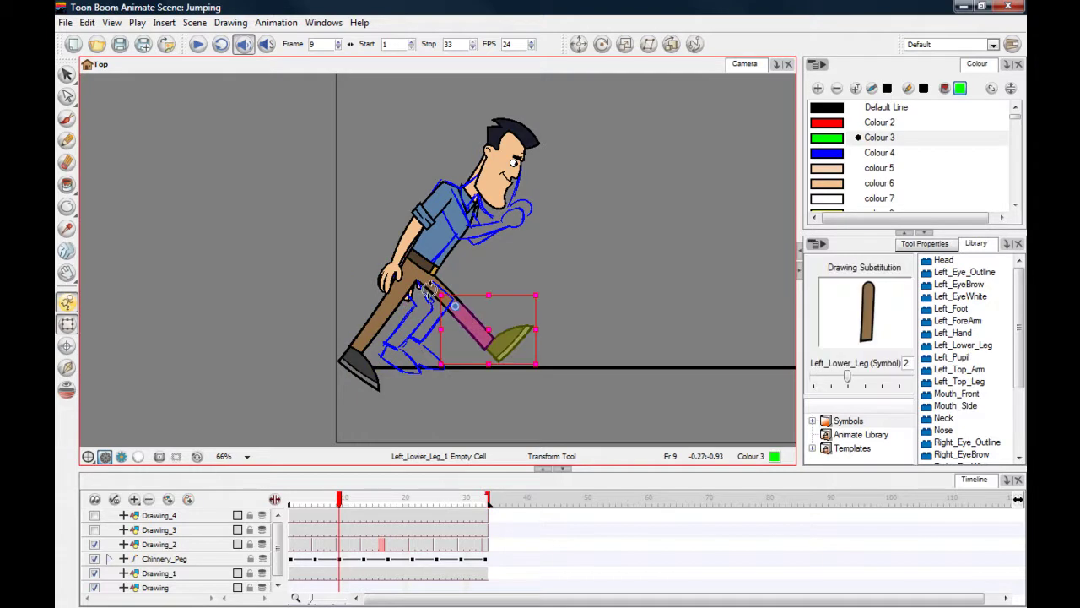
pyautogui.moveTo(434, 289); pyautogui.dragTo(350, 301)
pyautogui.click(318, 303)
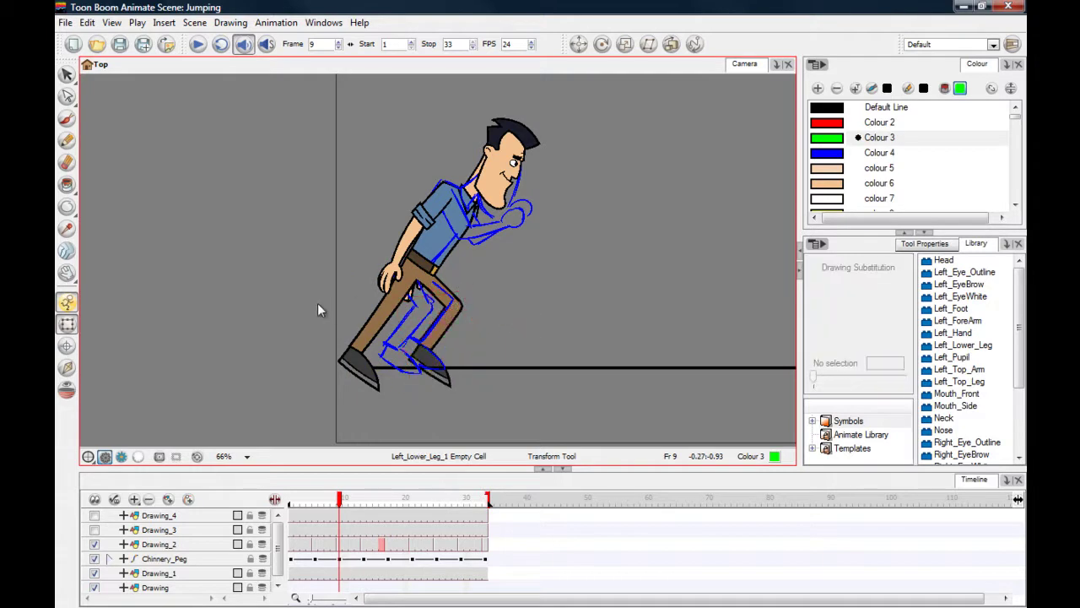
pyautogui.click(425, 361)
pyautogui.moveTo(399, 334); pyautogui.dragTo(394, 348)
# Bend the right leg at the hip and knee to follow the frame 9 sketch, with its foot flat on the ground line.
pyautogui.click(400, 305)
pyautogui.moveTo(322, 248); pyautogui.dragTo(374, 271)
pyautogui.click(344, 288)
pyautogui.click(434, 329)
pyautogui.click(335, 323)
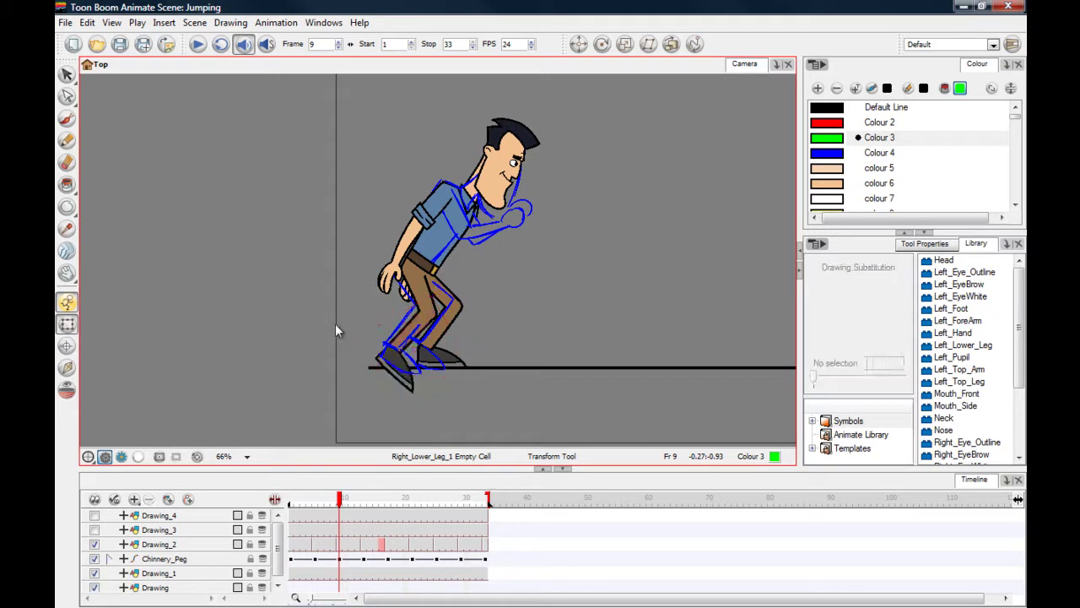
pyautogui.click(395, 370)
pyautogui.moveTo(361, 332); pyautogui.dragTo(324, 346)
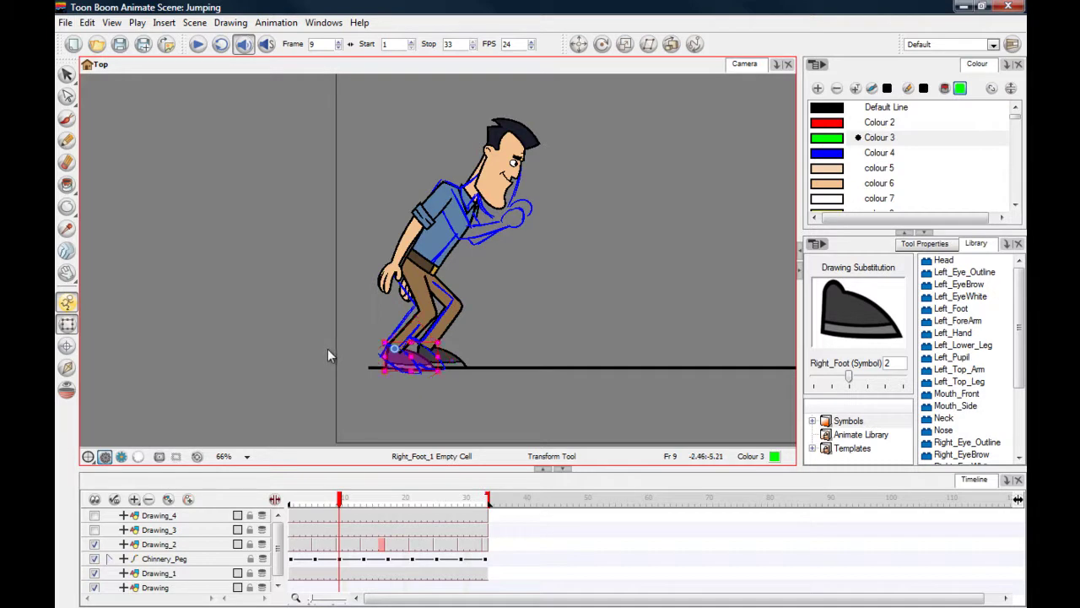
pyautogui.click(326, 348)
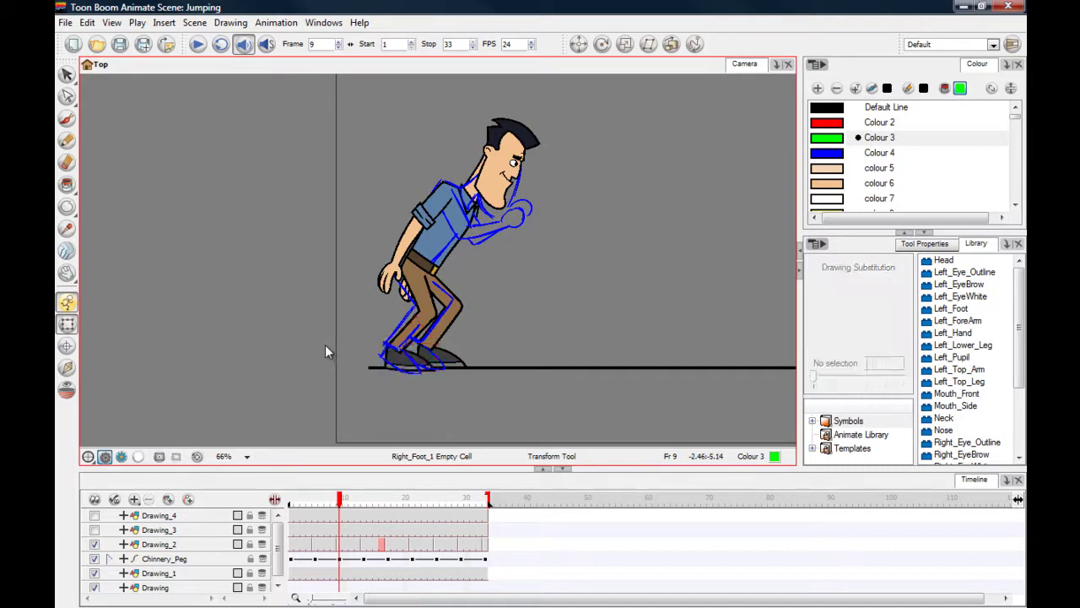
# Rotate the head slightly backward at frame 9 so the face looks more forward.
pyautogui.click(340, 560)
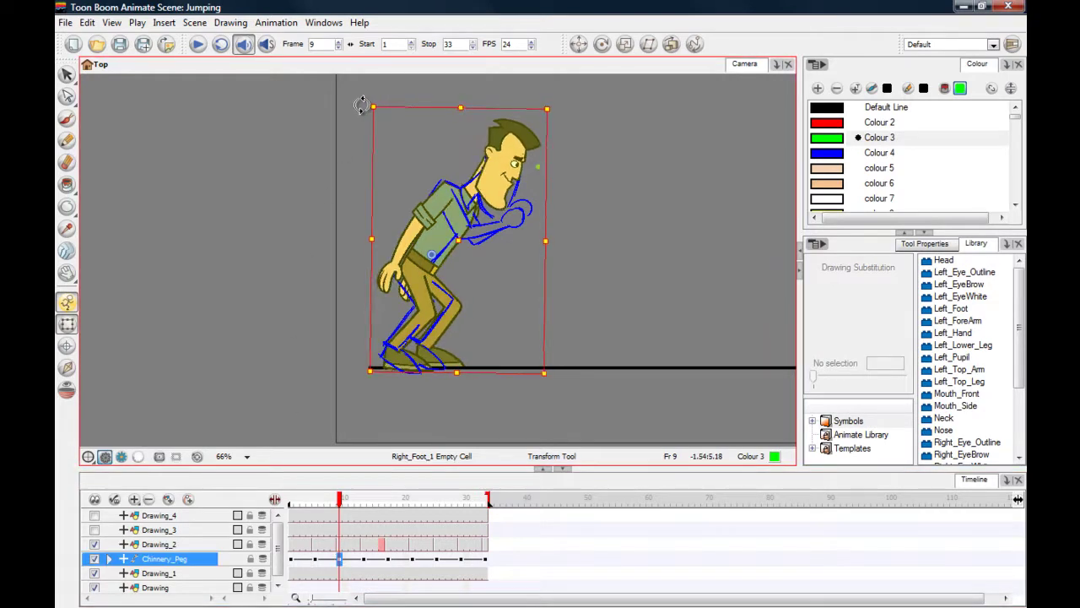
pyautogui.click(336, 117)
pyautogui.click(498, 143)
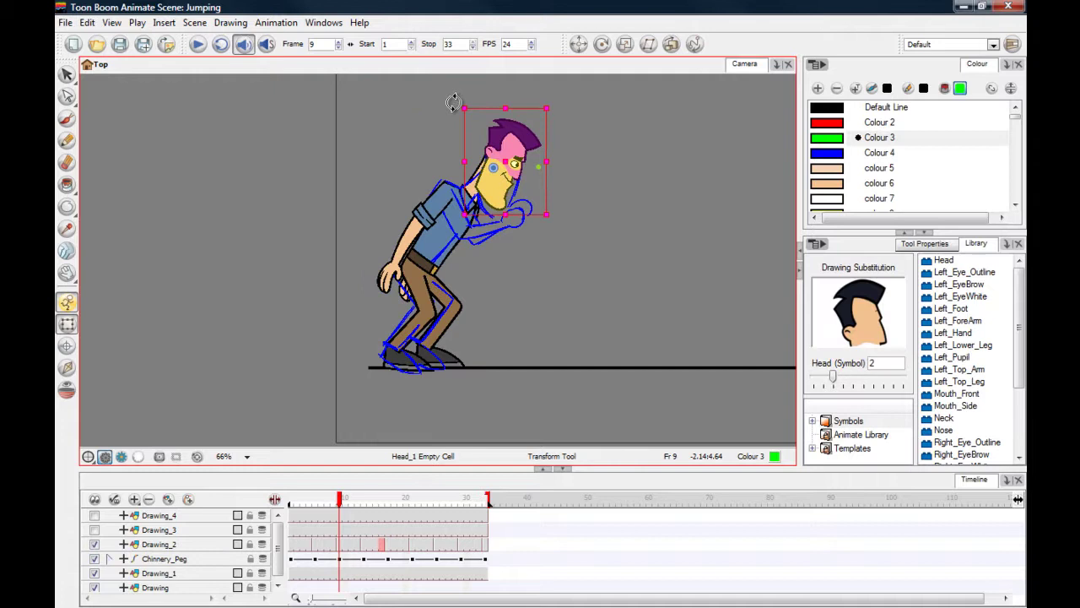
pyautogui.moveTo(453, 103); pyautogui.dragTo(448, 118)
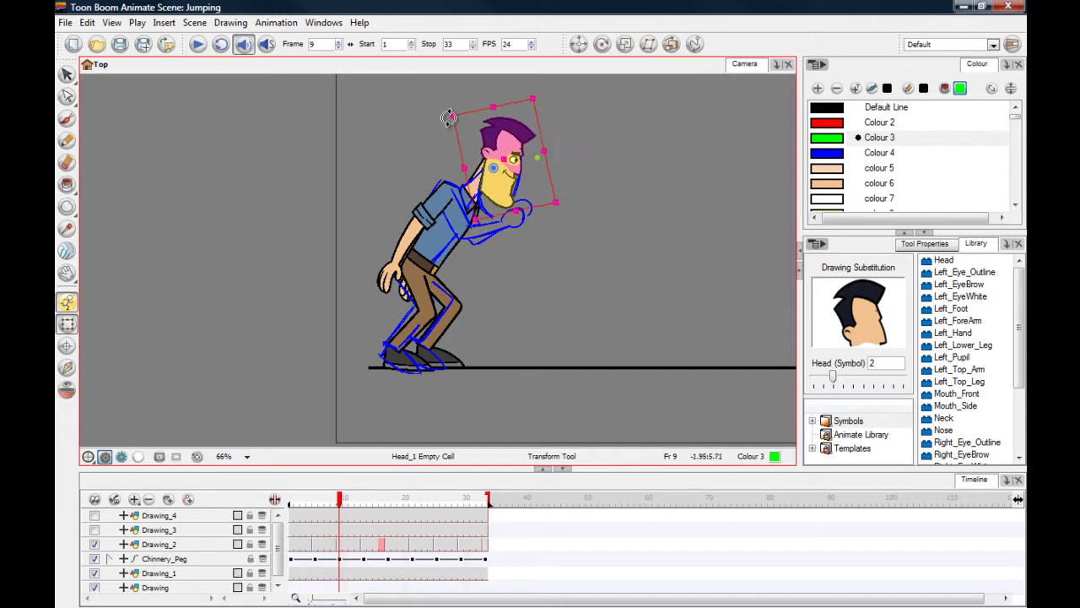
pyautogui.click(369, 189)
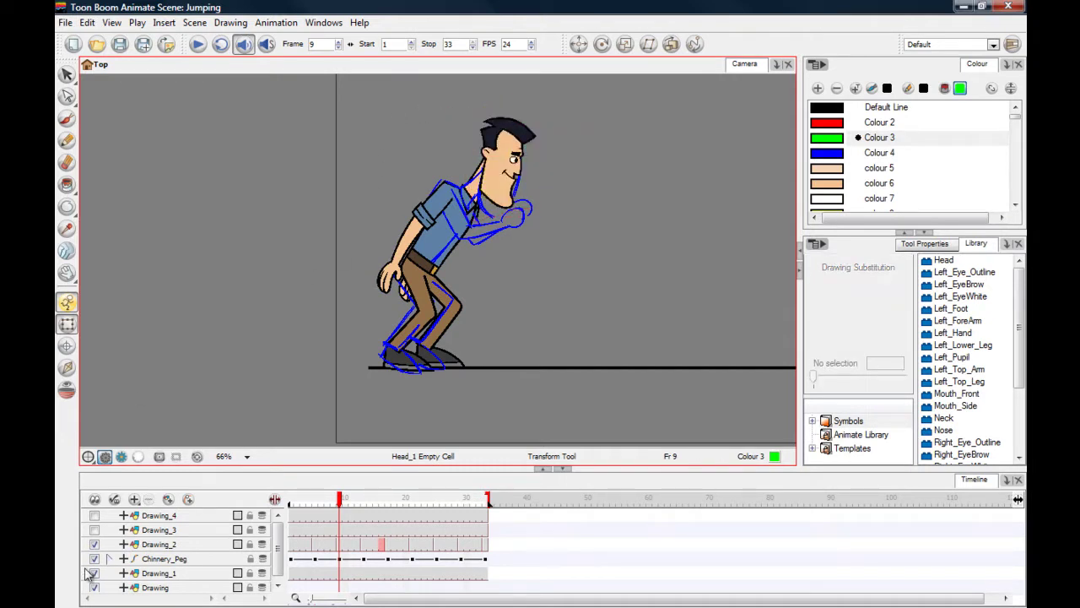
# Expand Chinnery_Peg and hide the Torso layer to expose the left arm behind it.
pyautogui.click(123, 558)
pyautogui.scroll(-2, 160, 591)
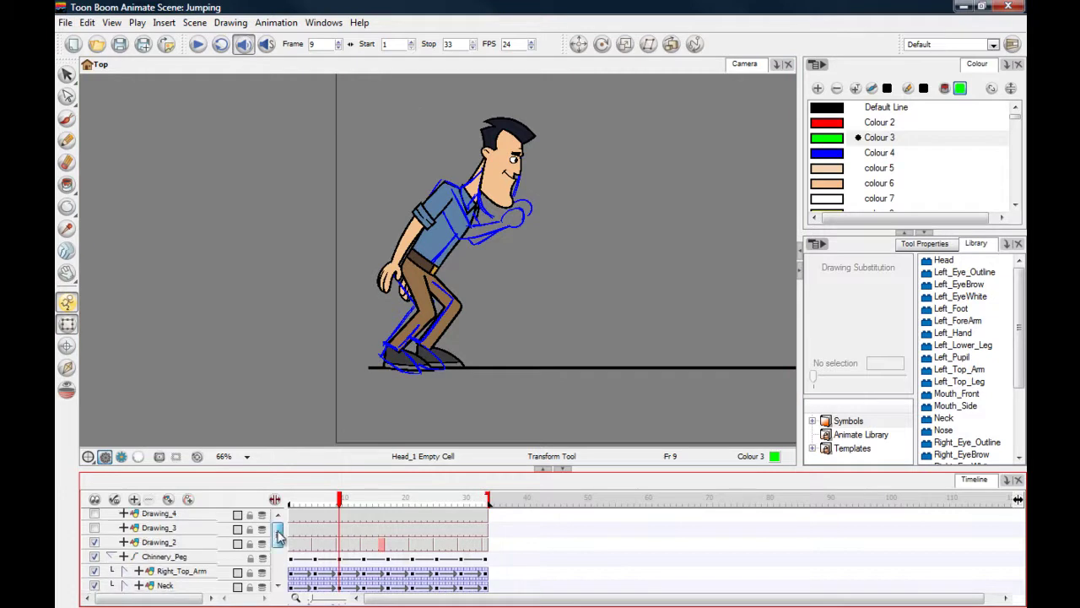
pyautogui.click(94, 565)
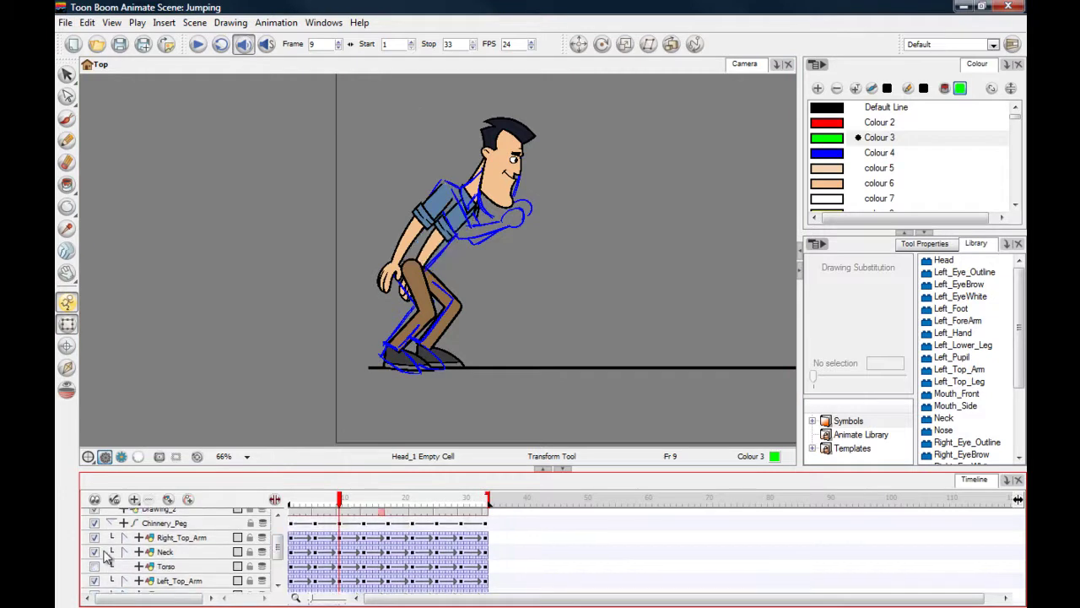
# Swing the left upper arm forward and bend the left forearm up at the elbow to follow the sketched arm.
pyautogui.click(451, 216)
pyautogui.moveTo(379, 176); pyautogui.dragTo(438, 278)
pyautogui.click(460, 245)
pyautogui.click(504, 248)
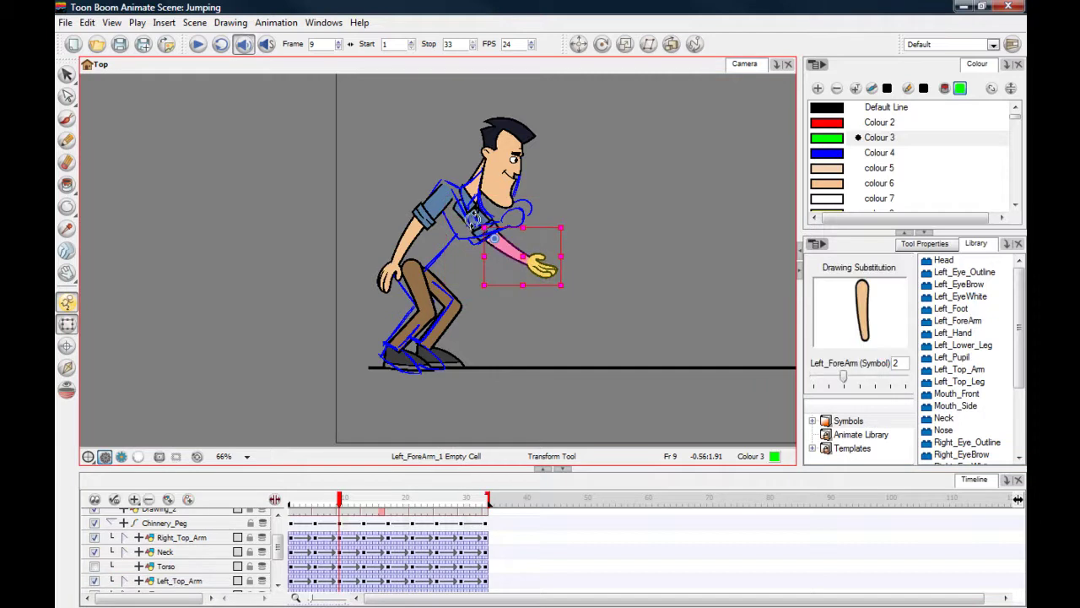
pyautogui.moveTo(475, 220); pyautogui.dragTo(471, 250)
pyautogui.click(511, 262)
# Swap the left hand's drawing to Left_Hand symbol 5, the closed fist.
pyautogui.click(545, 208)
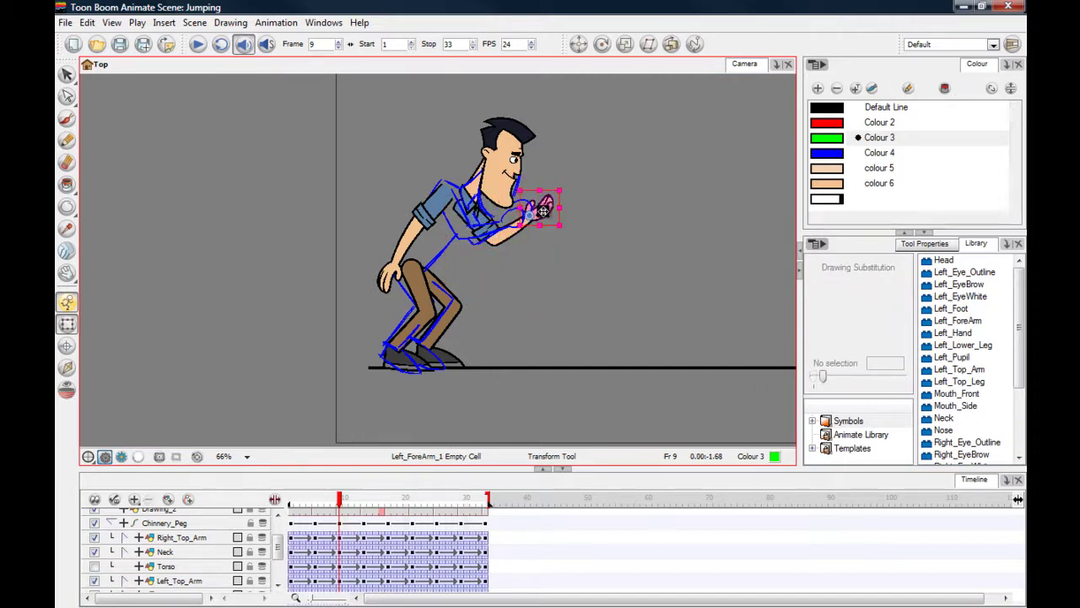
pyautogui.click(597, 270)
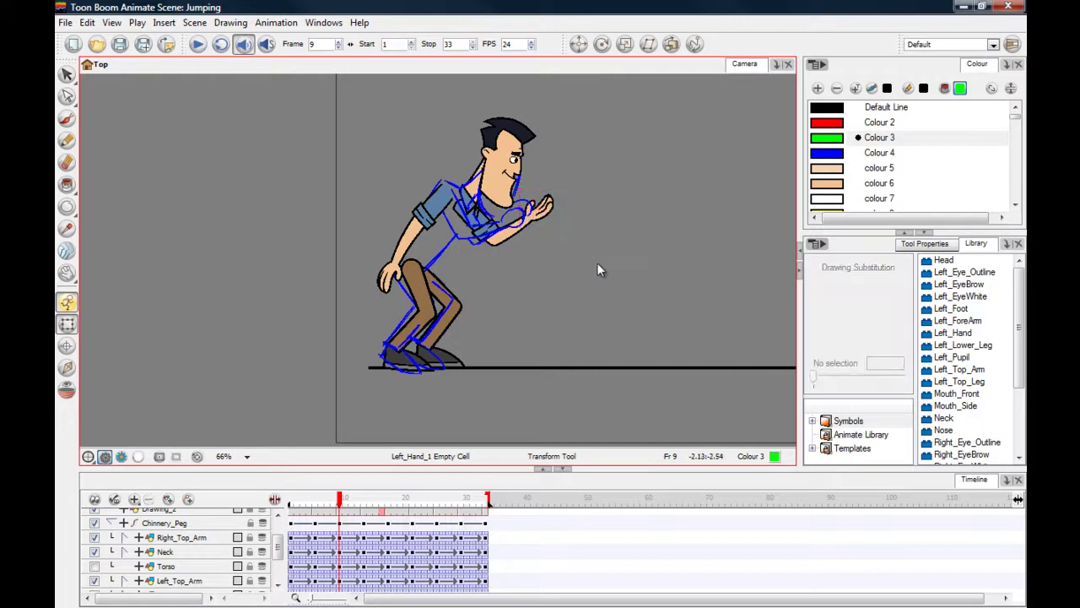
pyautogui.click(560, 216)
pyautogui.moveTo(824, 379); pyautogui.dragTo(835, 379)
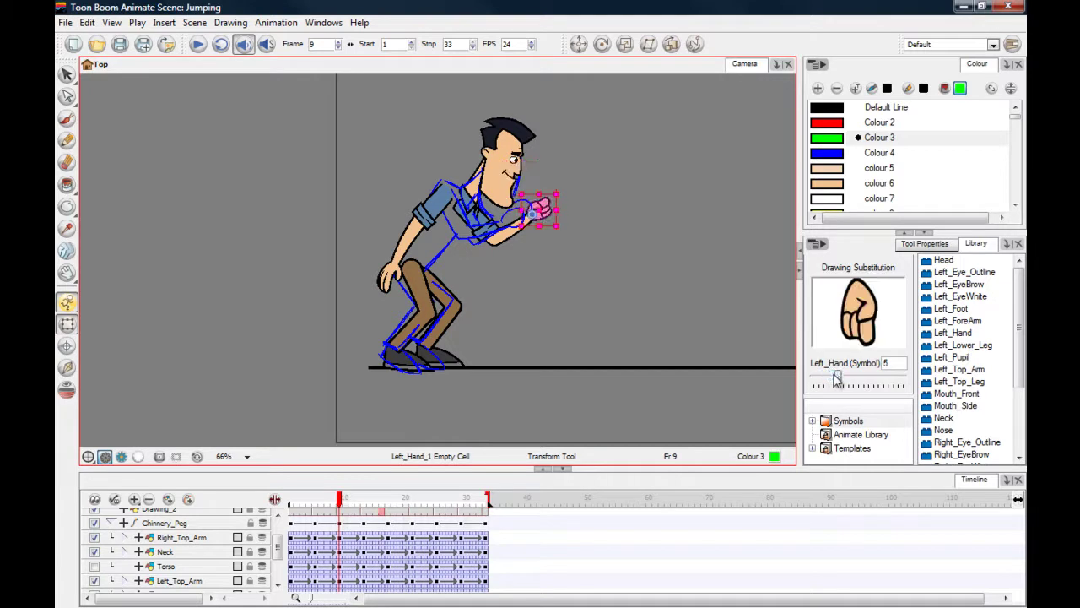
pyautogui.click(611, 335)
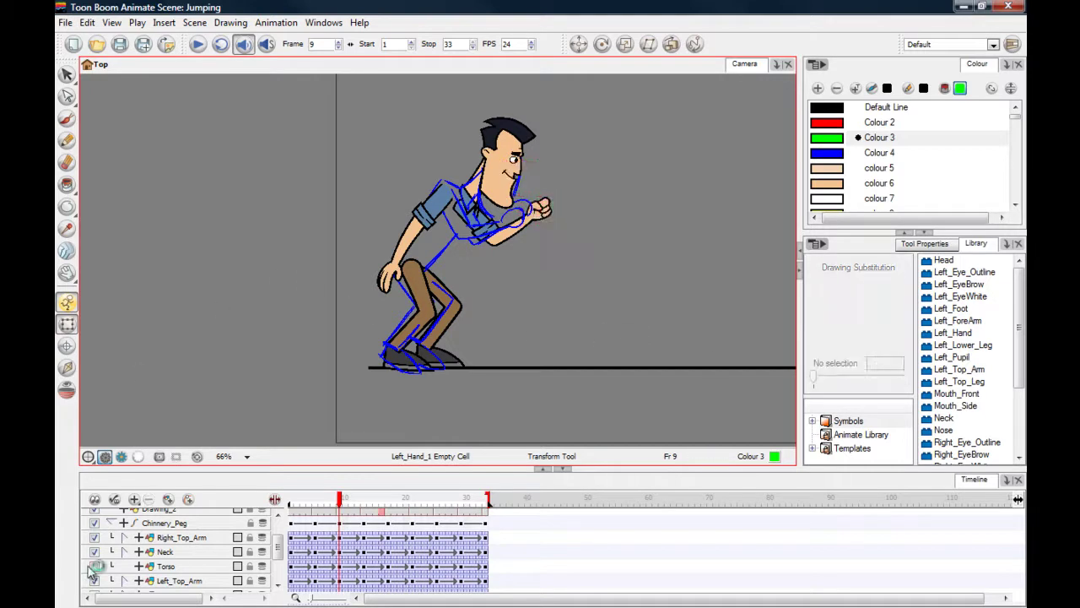
# Show the Torso layer again and swing the right upper arm forward to follow the frame 9 sketch.
pyautogui.click(439, 209)
pyautogui.moveTo(366, 169)
pyautogui.mouseDown()
pyautogui.moveTo(387, 229)
pyautogui.moveTo(409, 252)
pyautogui.mouseUp()
pyautogui.click(346, 175)
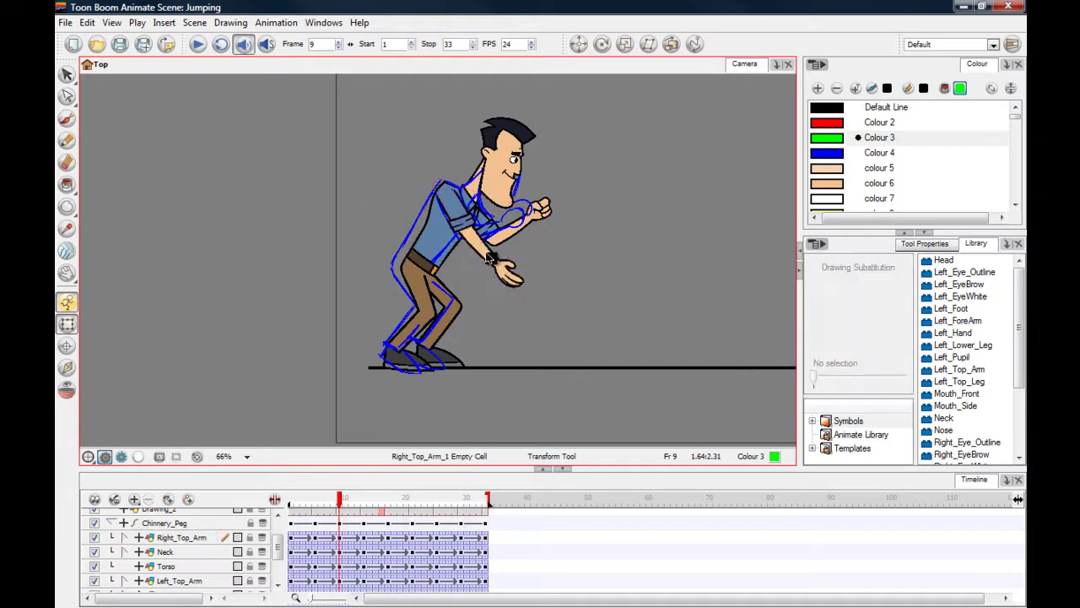
# Bend the right forearm up at the elbow and swap the right hand's drawing to Right_Hand symbol 5.
pyautogui.click(485, 246)
pyautogui.moveTo(449, 217); pyautogui.dragTo(452, 241)
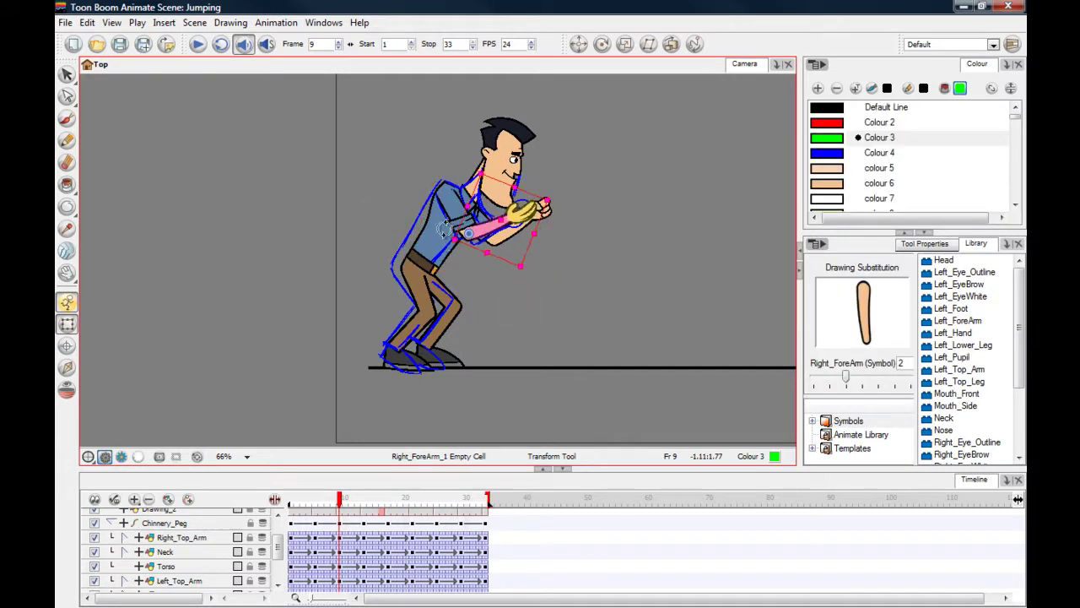
pyautogui.click(519, 218)
pyautogui.moveTo(824, 378); pyautogui.dragTo(838, 379)
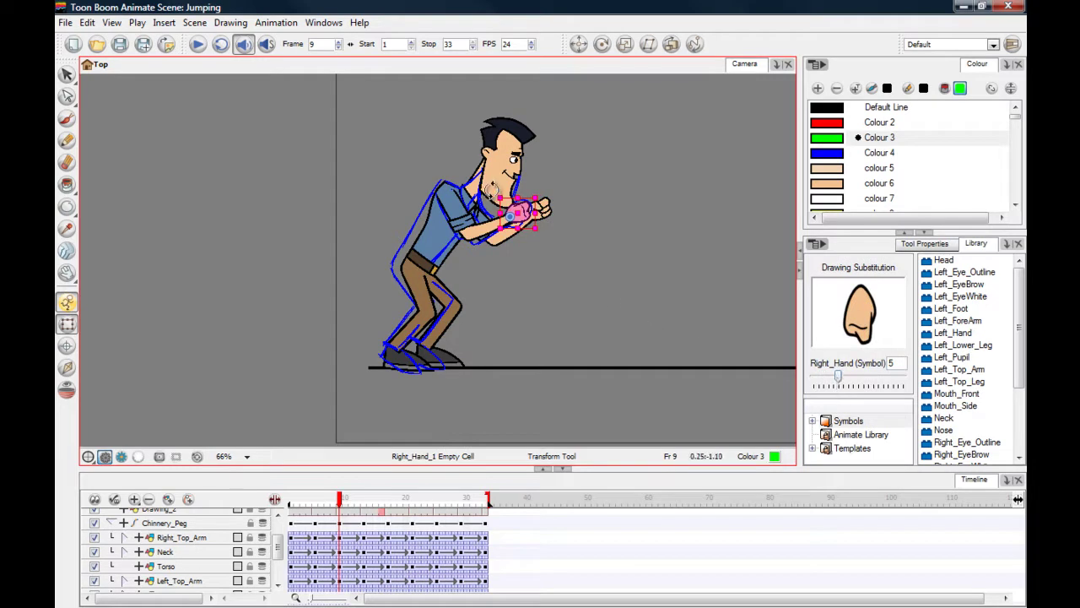
pyautogui.moveTo(492, 192); pyautogui.dragTo(491, 197)
pyautogui.click(286, 249)
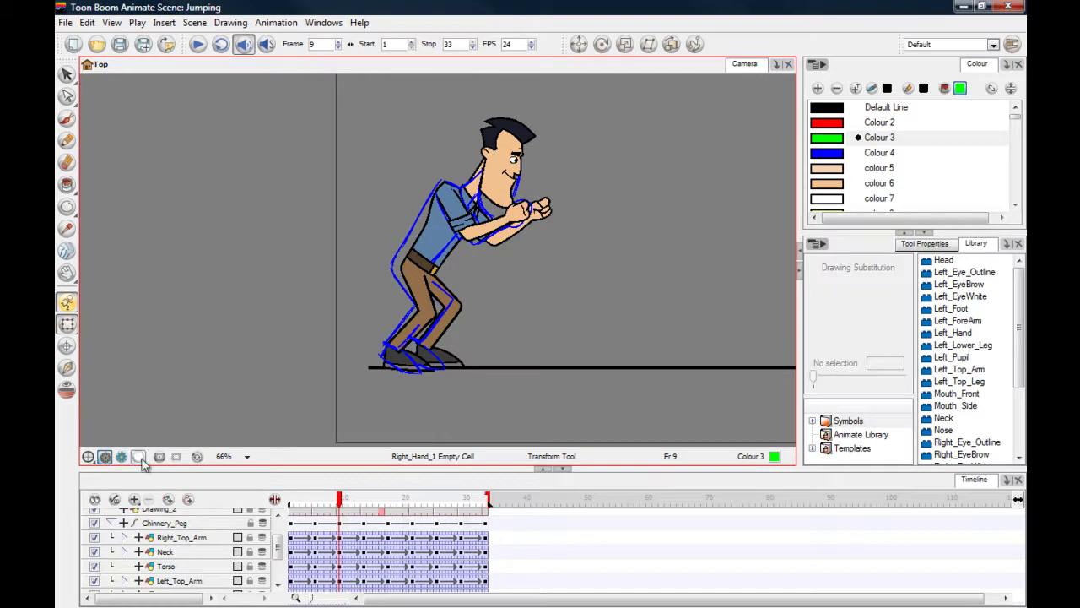
pyautogui.click(523, 219)
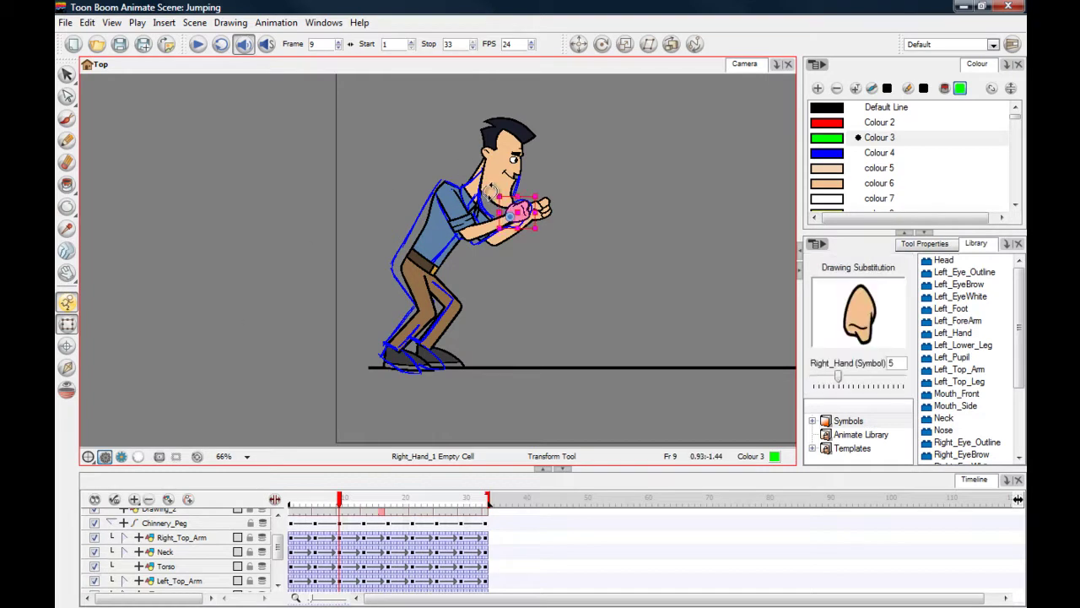
pyautogui.click(431, 135)
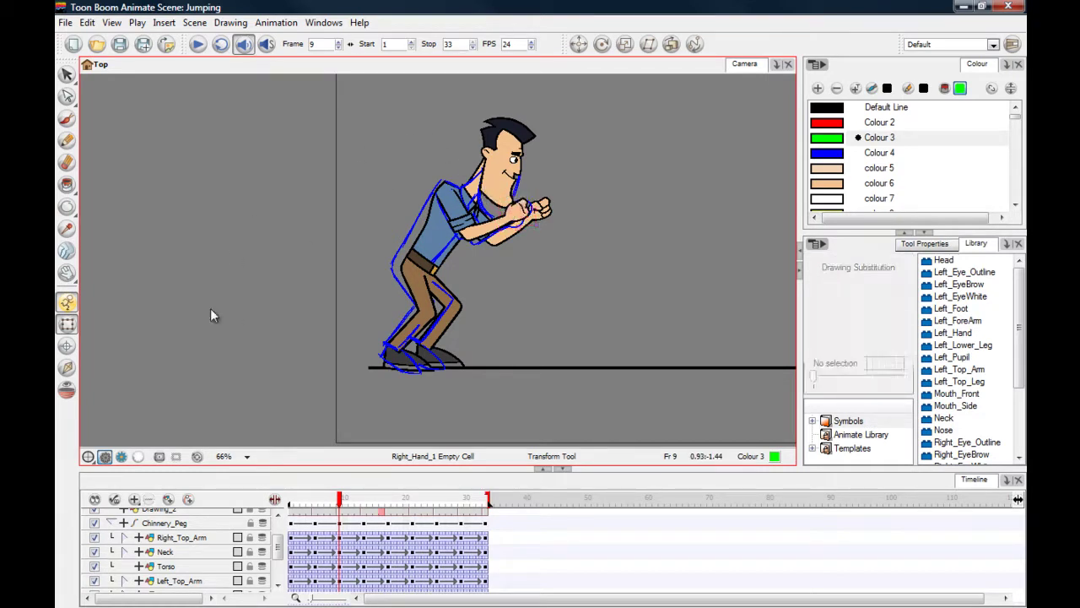
# Collapse Chinnery_Peg and nudge its frame 9 pose slightly backward, comparing it with frames 5 and 13.
pyautogui.click(317, 499)
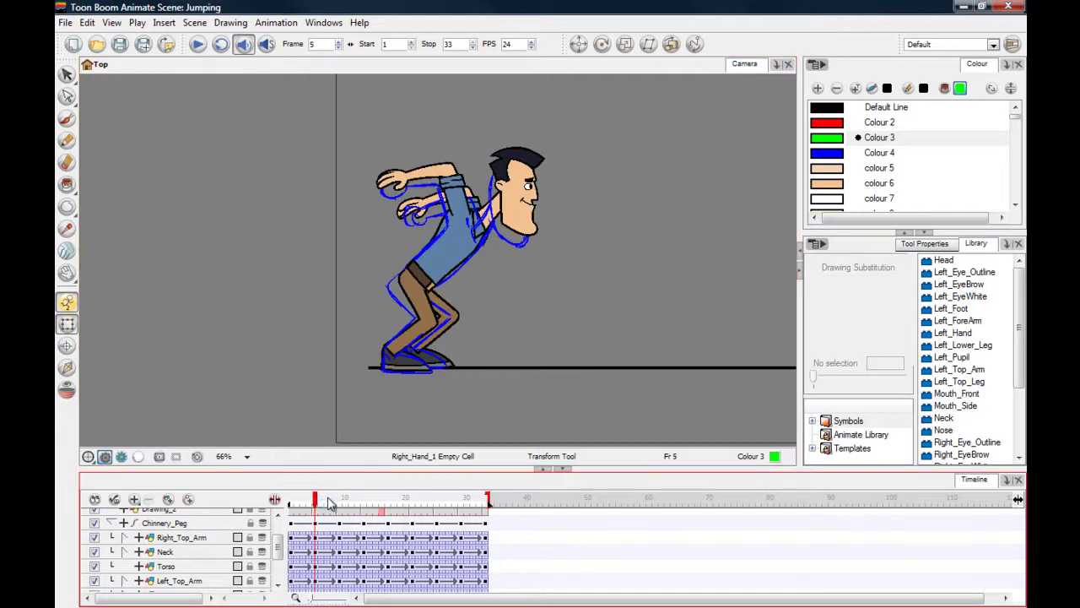
pyautogui.click(340, 501)
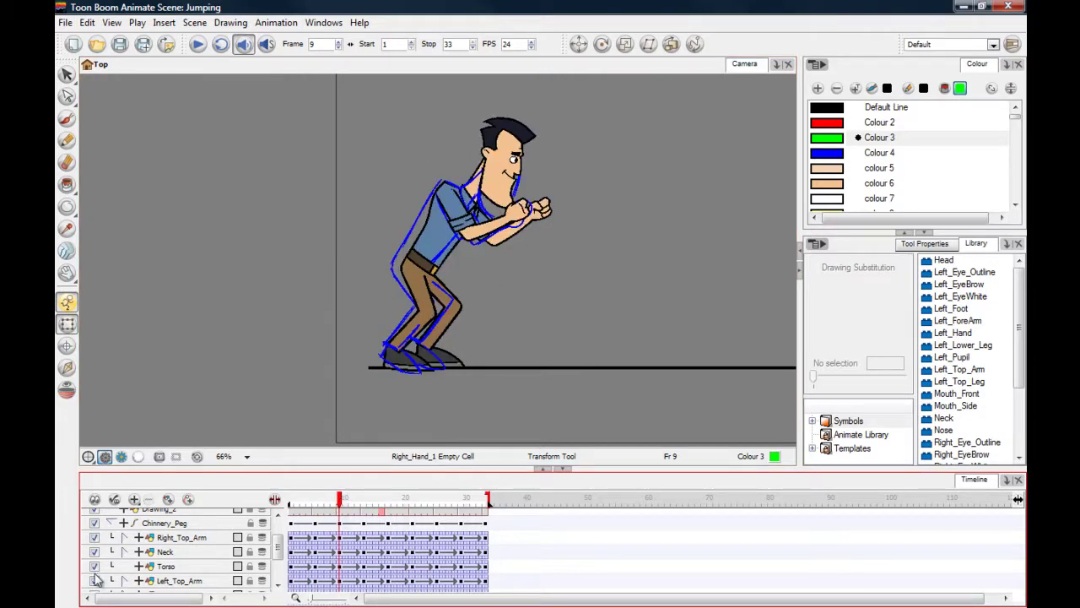
pyautogui.click(114, 524)
pyautogui.click(341, 556)
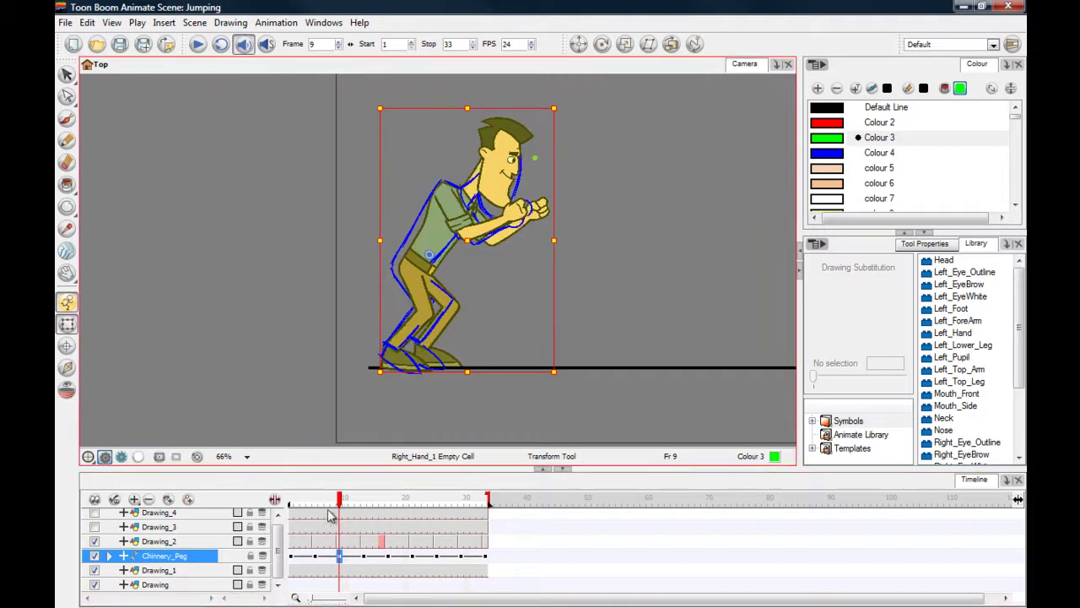
pyautogui.moveTo(338, 502)
pyautogui.mouseDown()
pyautogui.moveTo(326, 504)
pyautogui.moveTo(353, 503)
pyautogui.moveTo(303, 504)
pyautogui.moveTo(322, 507)
pyautogui.mouseUp()
pyautogui.click(338, 556)
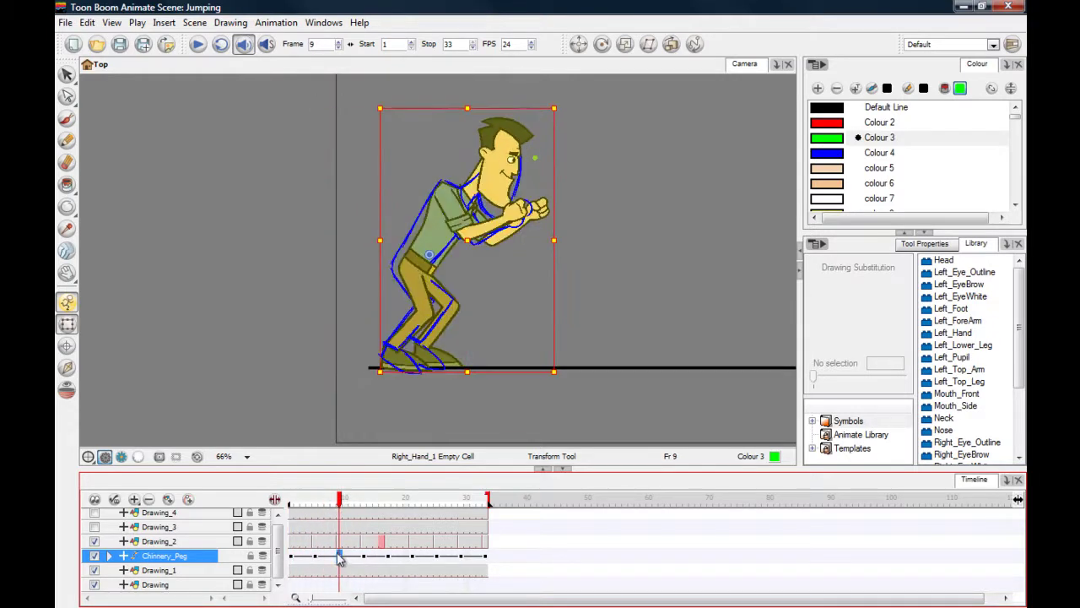
pyautogui.click(364, 556)
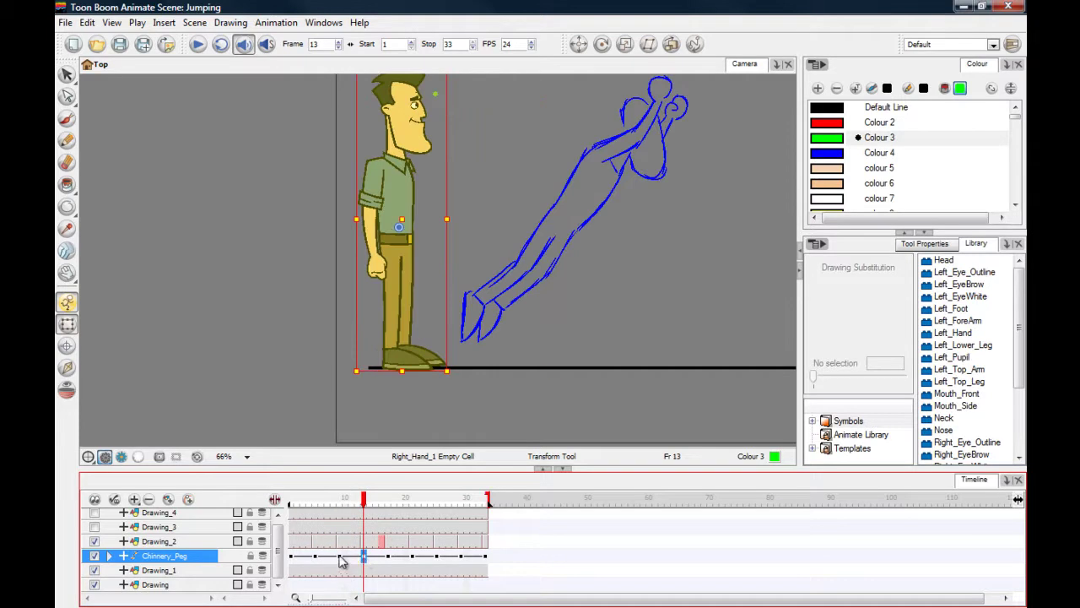
pyautogui.click(340, 558)
pyautogui.click(237, 327)
# Swap the right and left foot drawings on frame 9 to symbol 5.
pyautogui.click(378, 353)
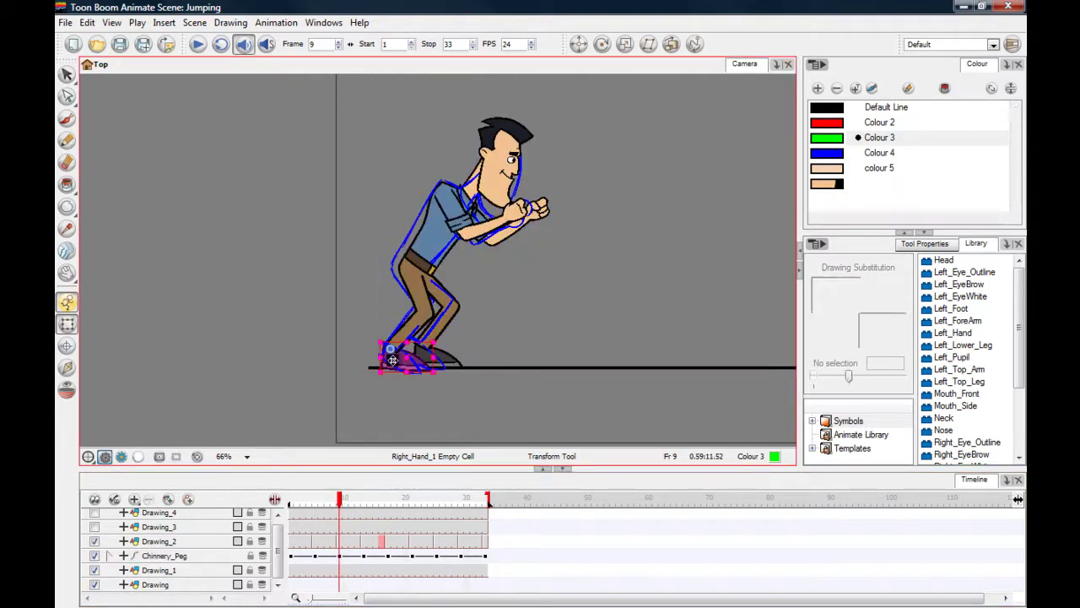
pyautogui.moveTo(849, 377); pyautogui.dragTo(900, 381)
pyautogui.click(324, 350)
pyautogui.click(438, 357)
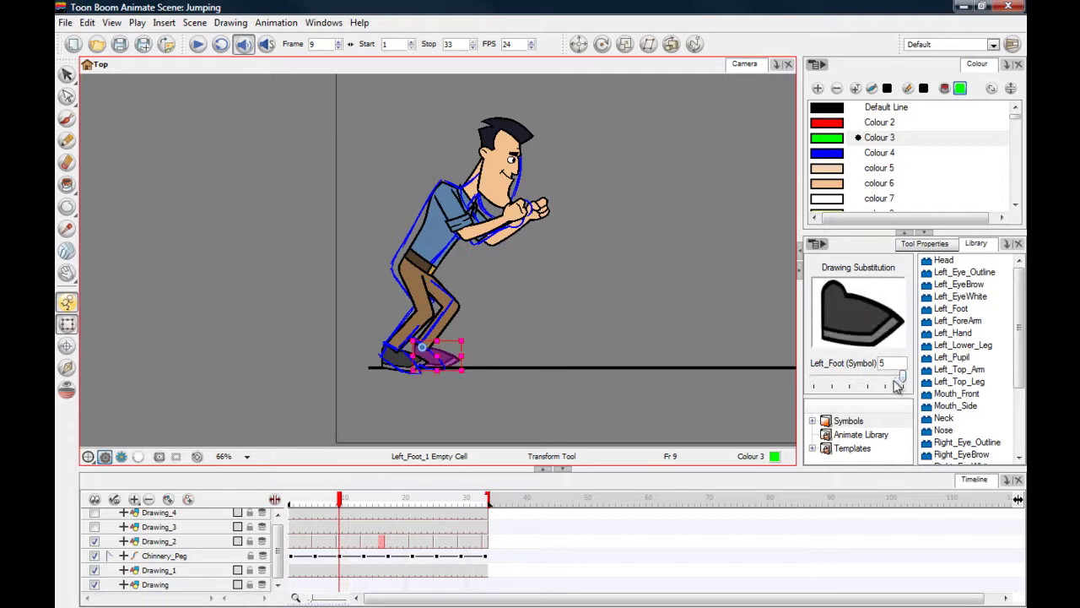
pyautogui.click(312, 341)
# Rotate the right foot toe-down about the ankle to follow the frame 9 sketch.
pyautogui.scroll(2, 303, 340)
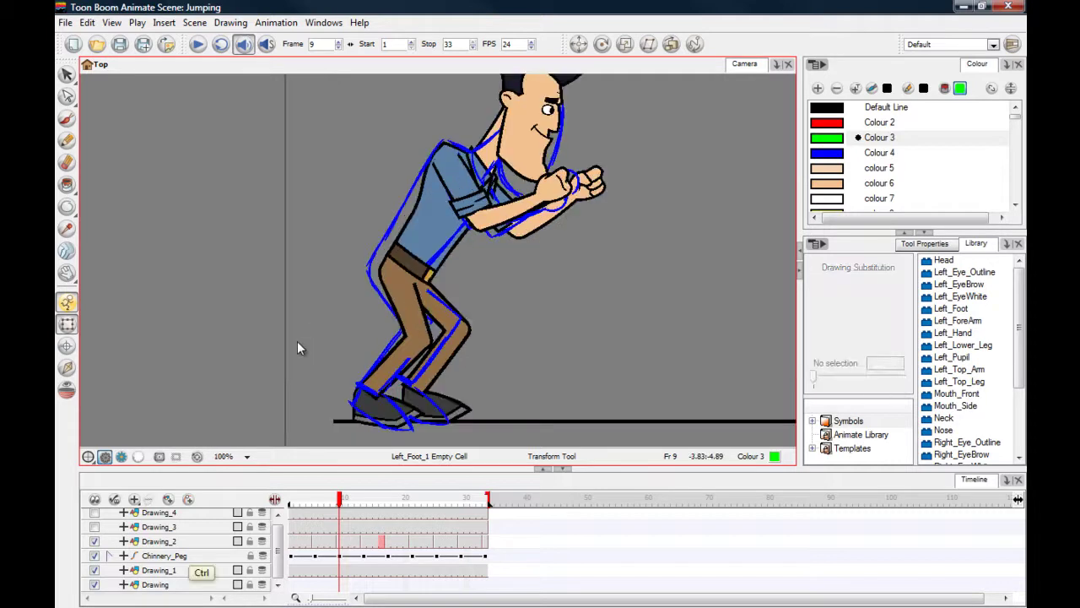
pyautogui.press('space')
pyautogui.moveTo(218, 378); pyautogui.dragTo(212, 222)
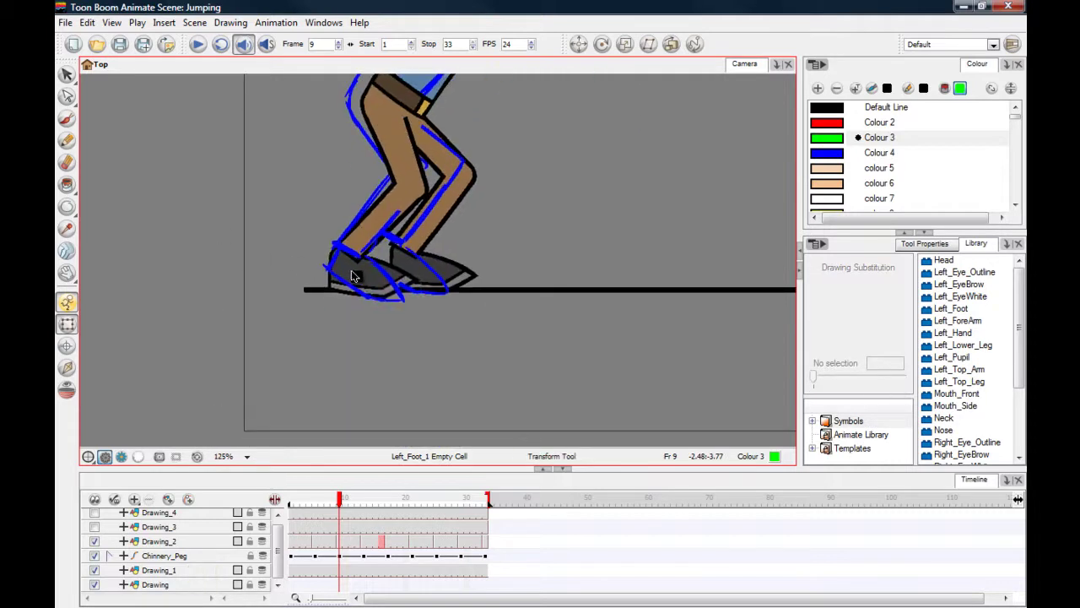
pyautogui.click(354, 276)
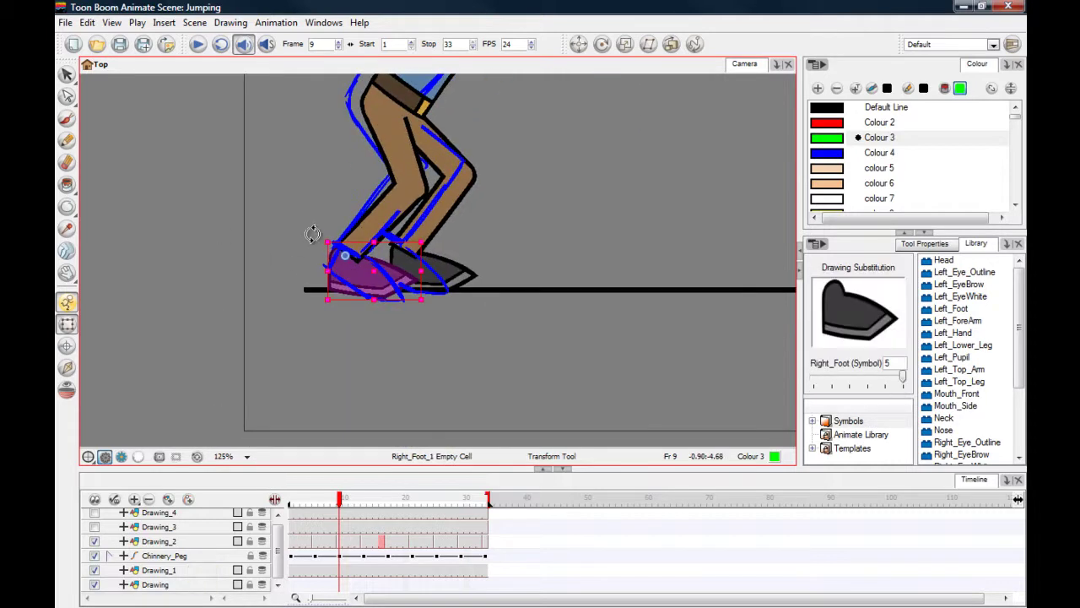
pyautogui.moveTo(313, 234)
pyautogui.mouseDown()
pyautogui.moveTo(330, 222)
pyautogui.moveTo(273, 217)
pyautogui.moveTo(289, 239)
pyautogui.moveTo(278, 236)
pyautogui.mouseUp()
pyautogui.hotkey('ctrl', 'z')
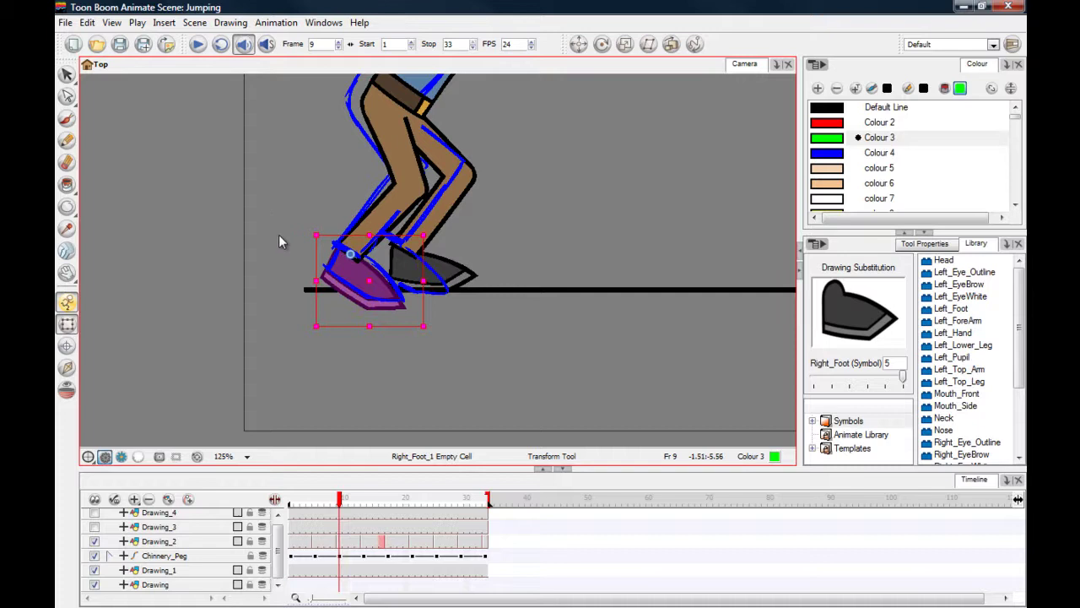
# Rotate the left foot toe-down and adjust it to match the sketched rear foot.
pyautogui.click(450, 274)
pyautogui.moveTo(380, 231); pyautogui.dragTo(391, 222)
pyautogui.press('Up')
pyautogui.press('Up')
pyautogui.press('Up')
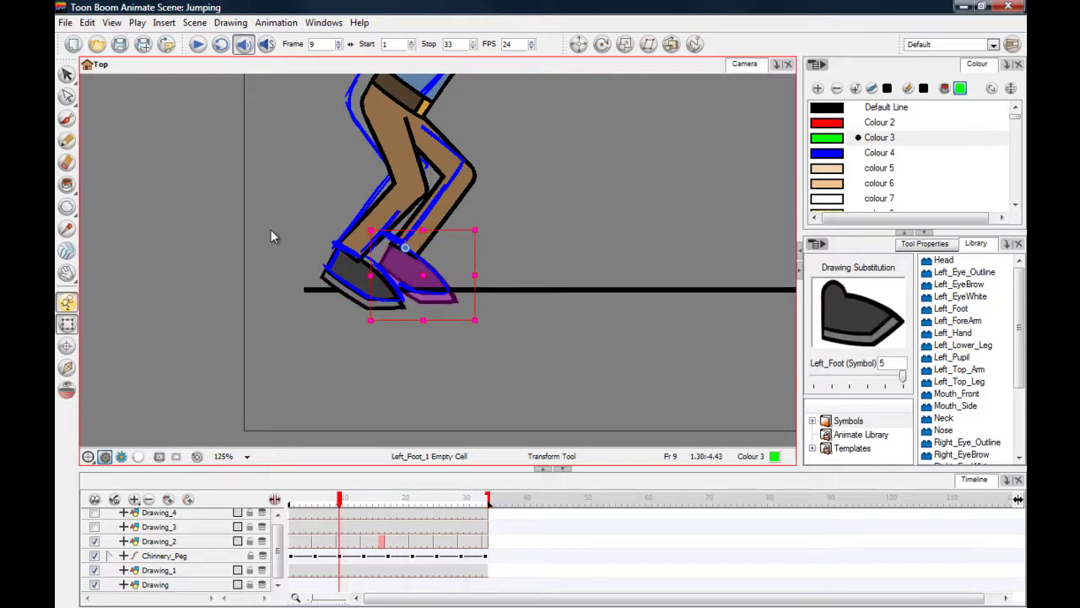
# Raise Chinnery_Peg slightly at frame 9 so the feet meet the sketch, and scrub frames 1 to 9 to check the motion.
pyautogui.click(339, 556)
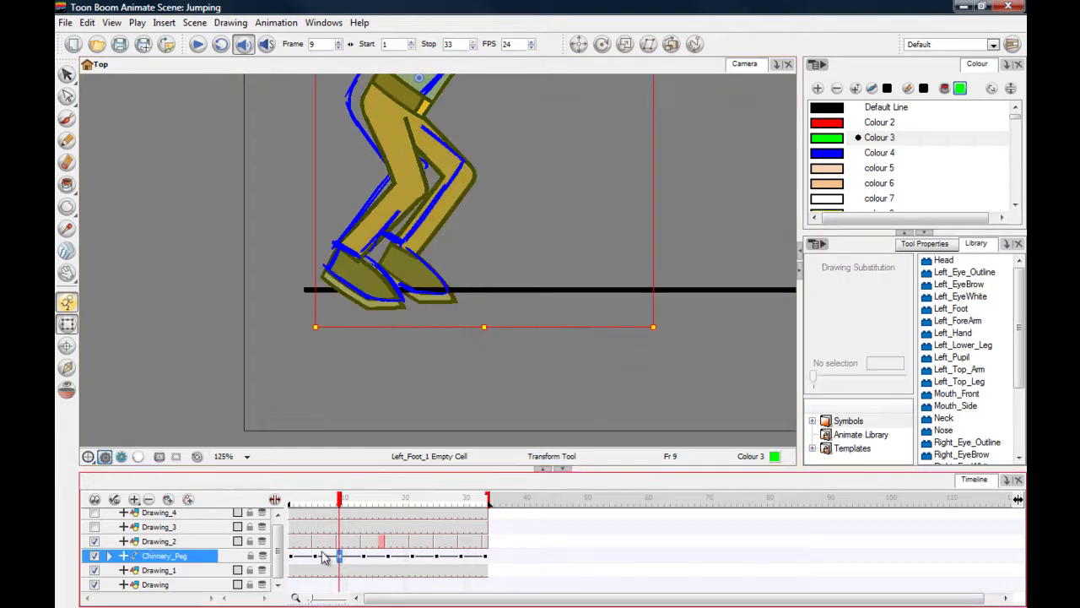
pyautogui.moveTo(355, 229); pyautogui.dragTo(235, 255)
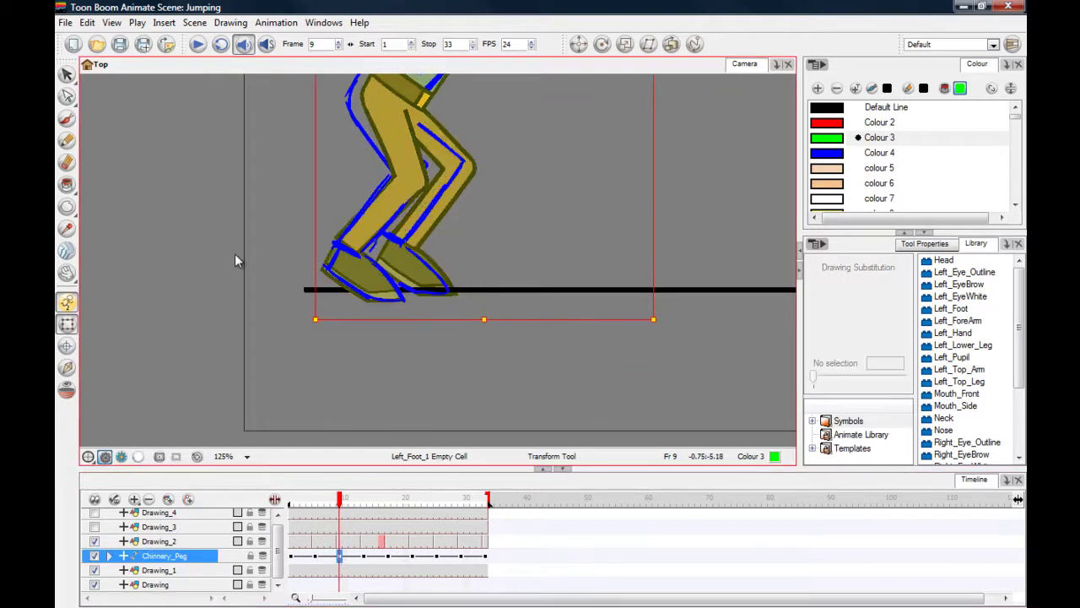
pyautogui.click(312, 504)
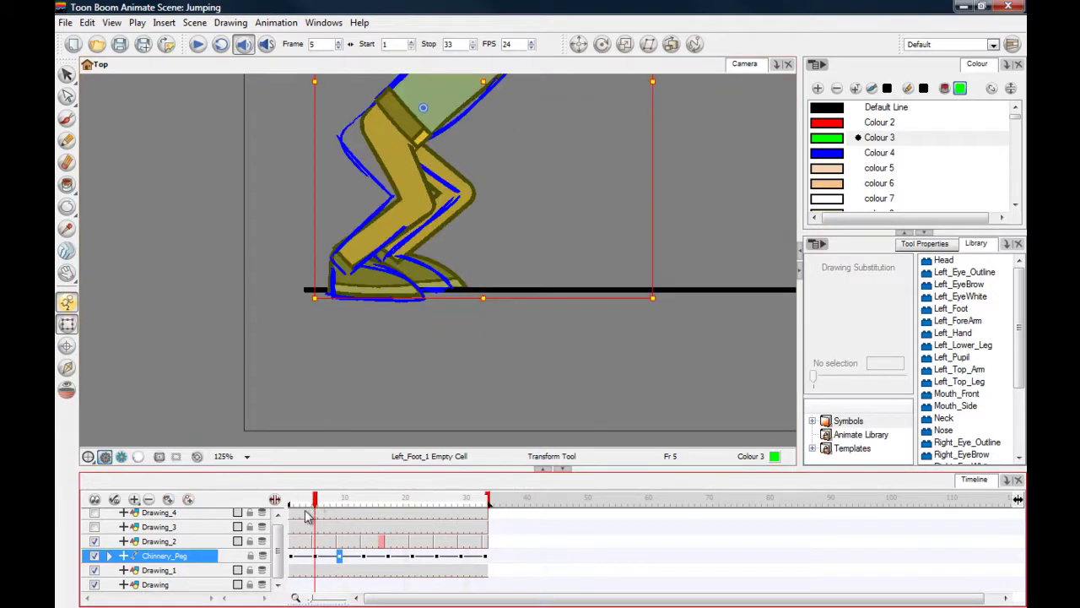
pyautogui.moveTo(316, 502); pyautogui.dragTo(292, 499)
pyautogui.click(233, 393)
pyautogui.scroll(-4, 230, 400)
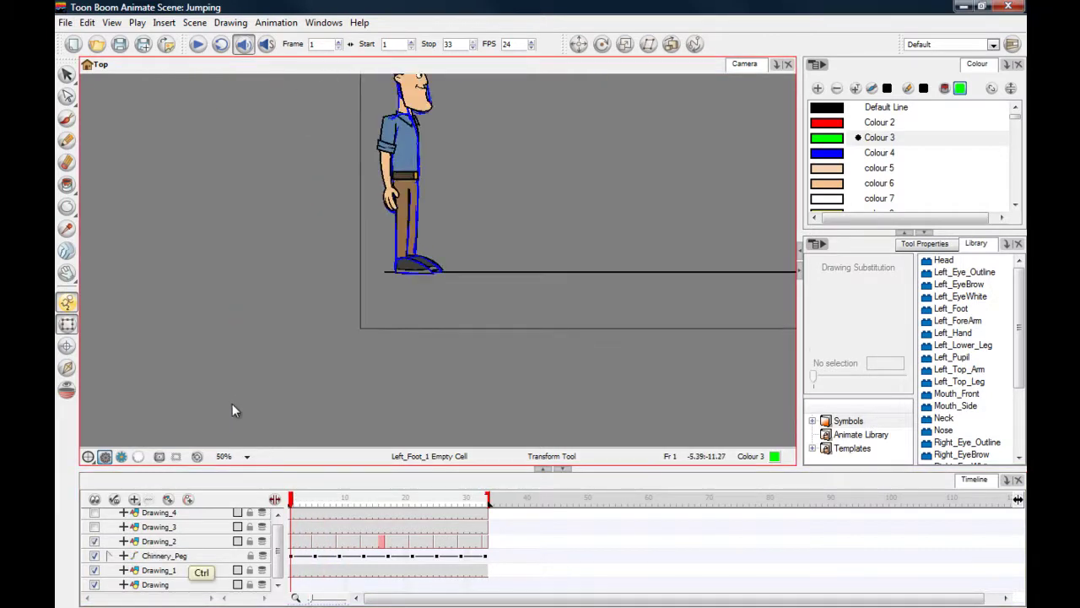
pyautogui.scroll(3, 232, 403)
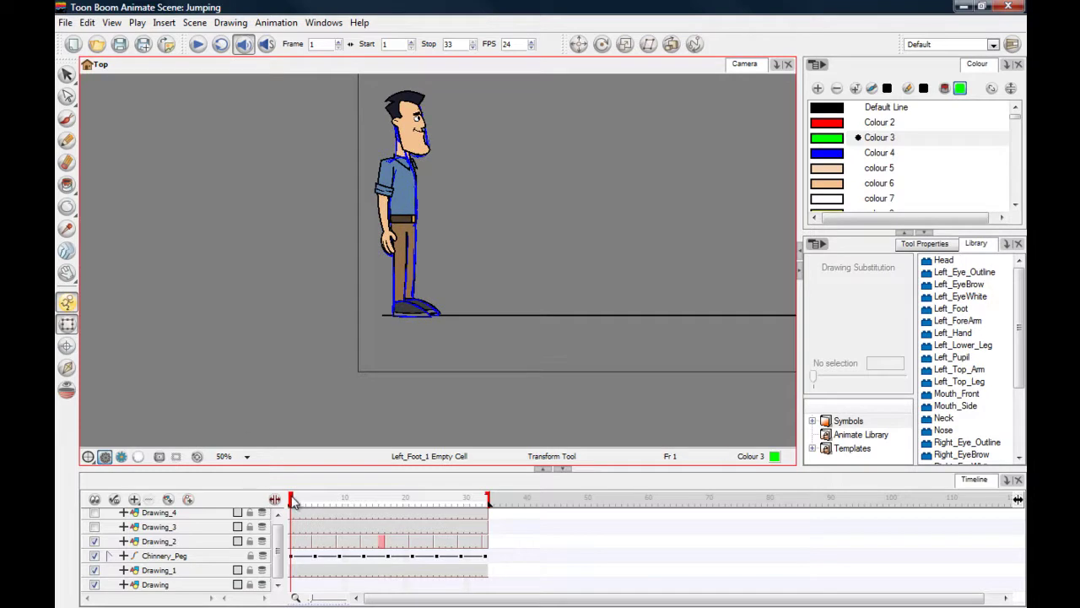
pyautogui.moveTo(294, 502); pyautogui.dragTo(343, 500)
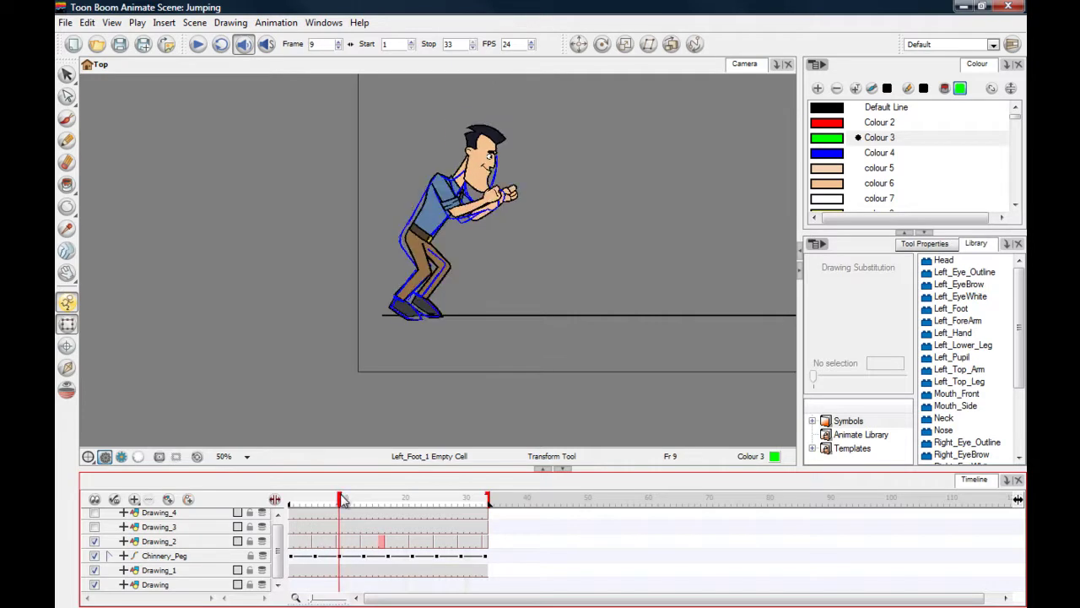
# Tilt the whole character forward with Chinnery_Peg at frame 13 and move it onto the leaping sketch pose.
pyautogui.click(365, 557)
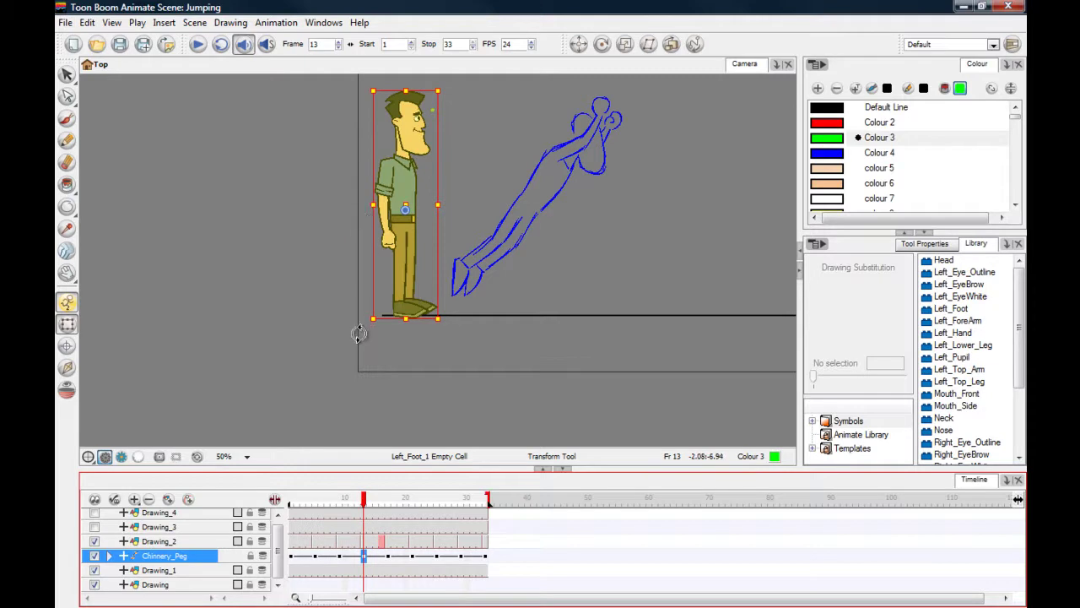
pyautogui.moveTo(359, 333); pyautogui.dragTo(319, 291)
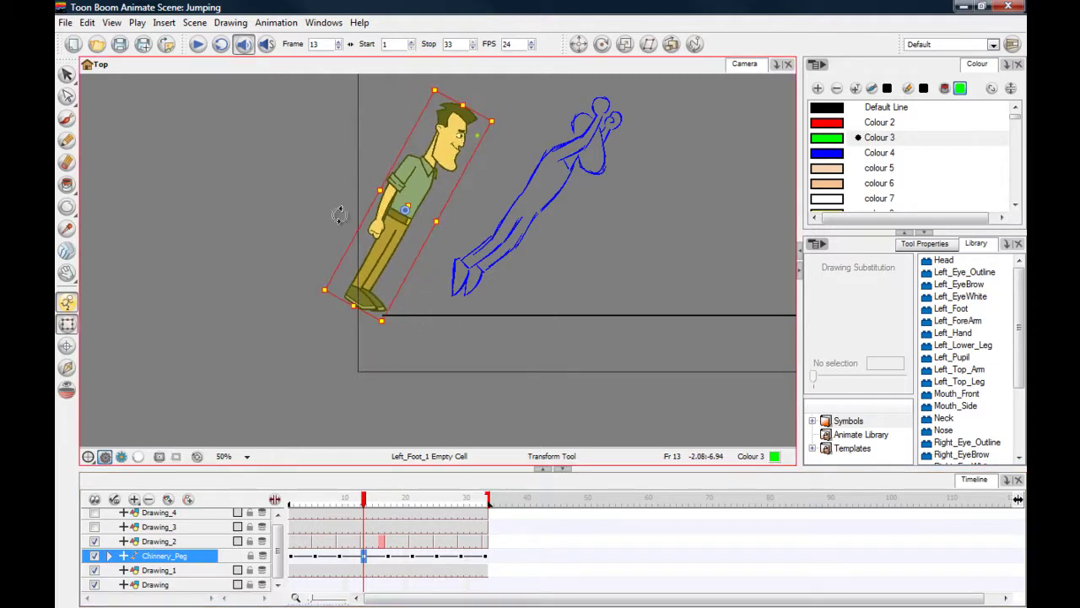
pyautogui.moveTo(406, 185); pyautogui.dragTo(544, 174)
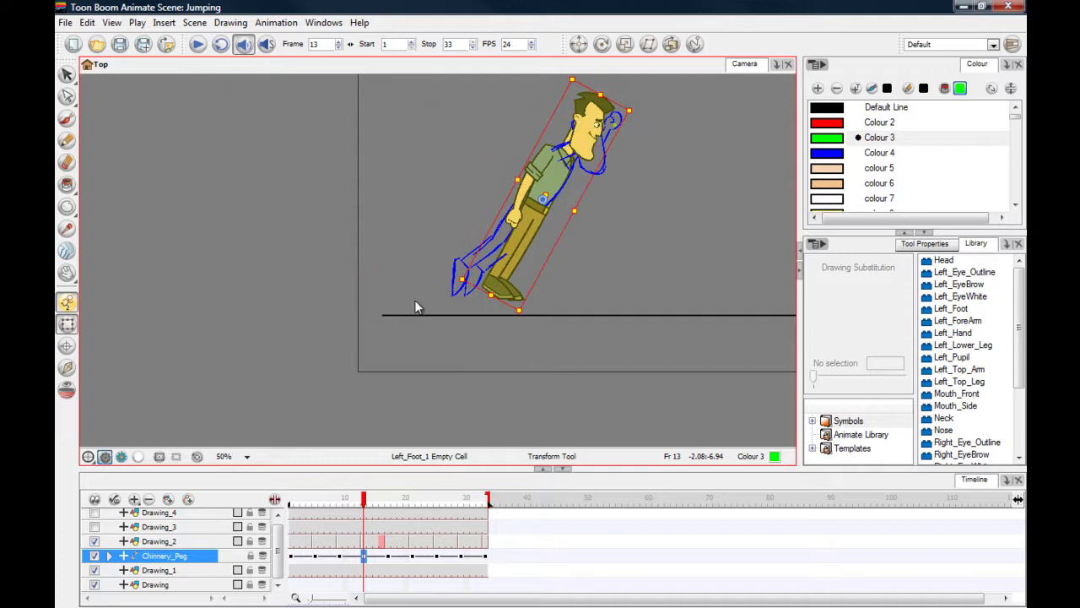
pyautogui.moveTo(451, 283); pyautogui.dragTo(447, 259)
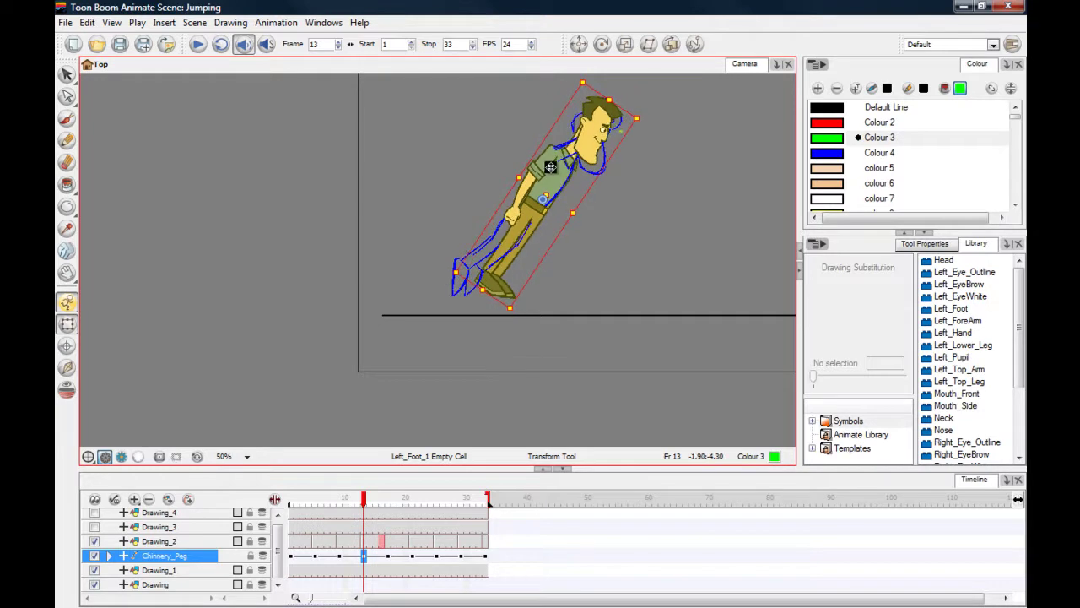
pyautogui.moveTo(552, 169); pyautogui.dragTo(546, 170)
pyautogui.click(391, 228)
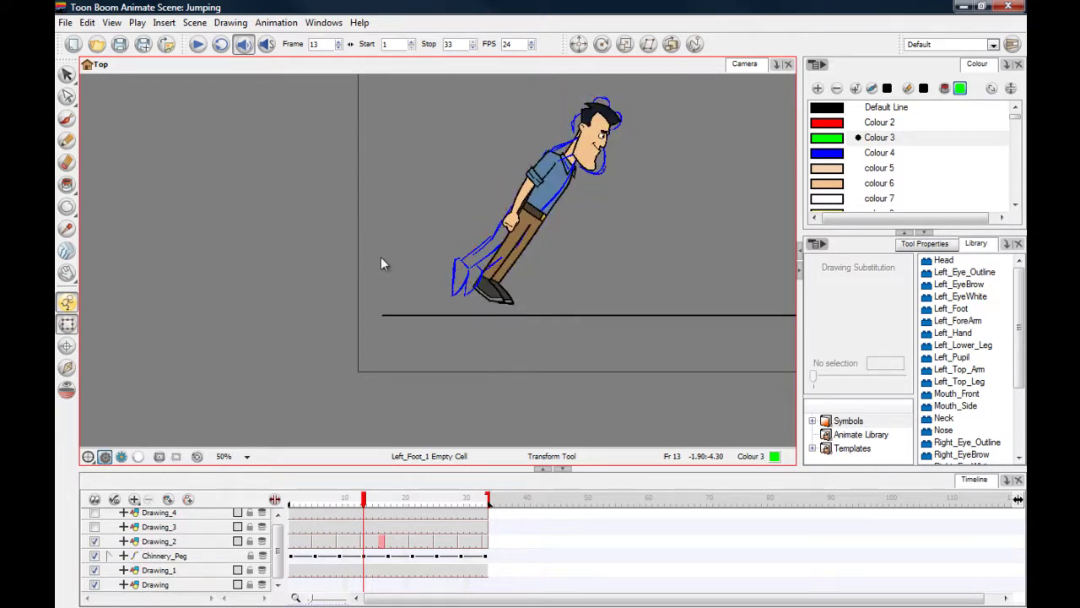
# Rotate the head back at frame 13 so the face looks forward and the chin follows the sketch.
pyautogui.scroll(3, 391, 272)
pyautogui.press('space')
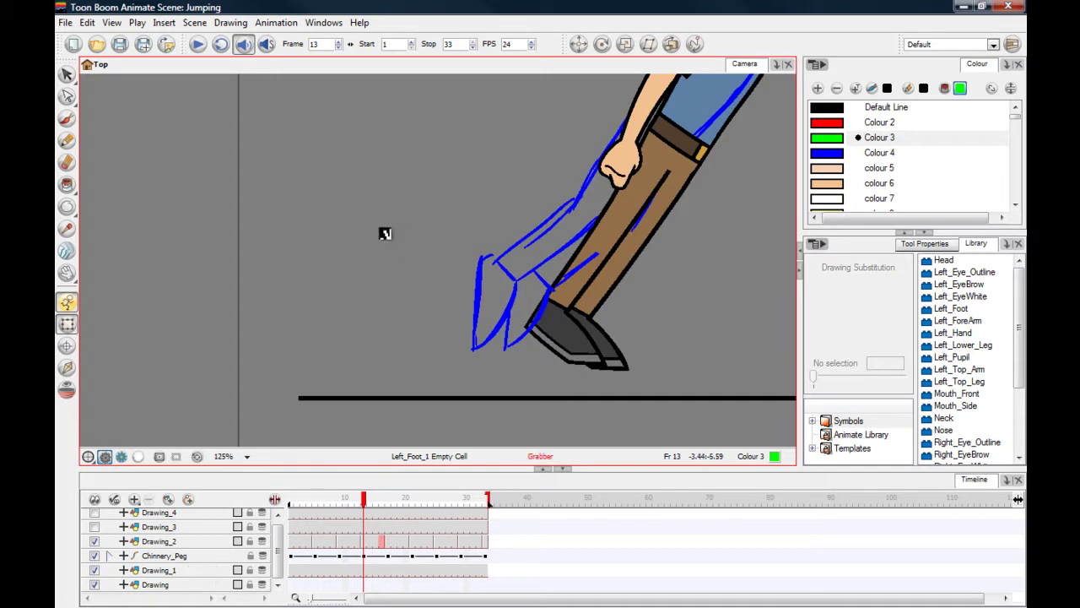
pyautogui.moveTo(383, 234); pyautogui.dragTo(347, 262)
pyautogui.click(560, 206)
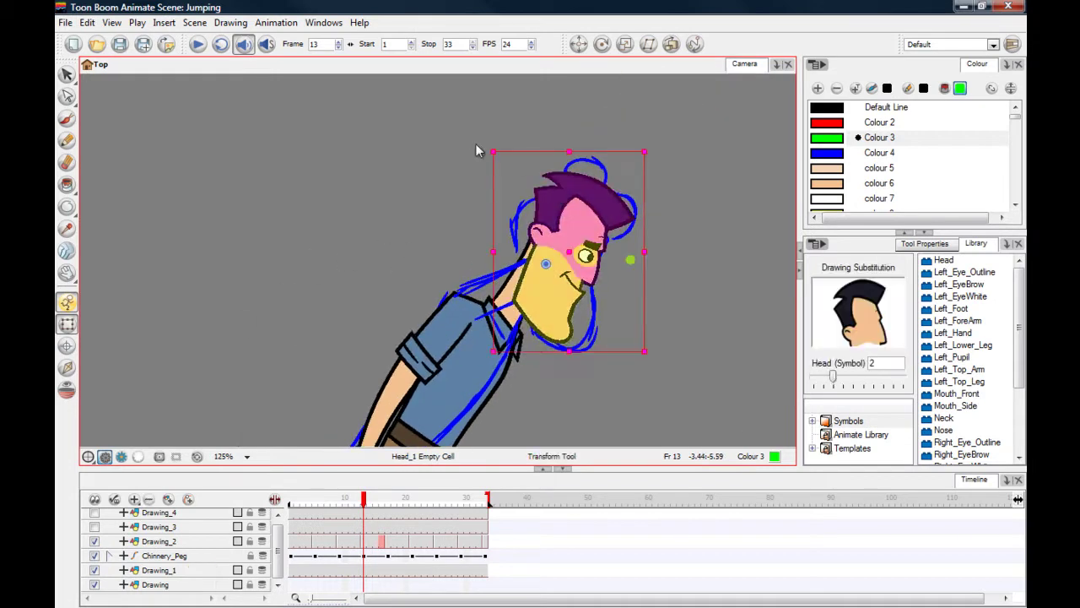
pyautogui.moveTo(480, 145)
pyautogui.mouseDown()
pyautogui.moveTo(464, 186)
pyautogui.moveTo(443, 196)
pyautogui.mouseUp()
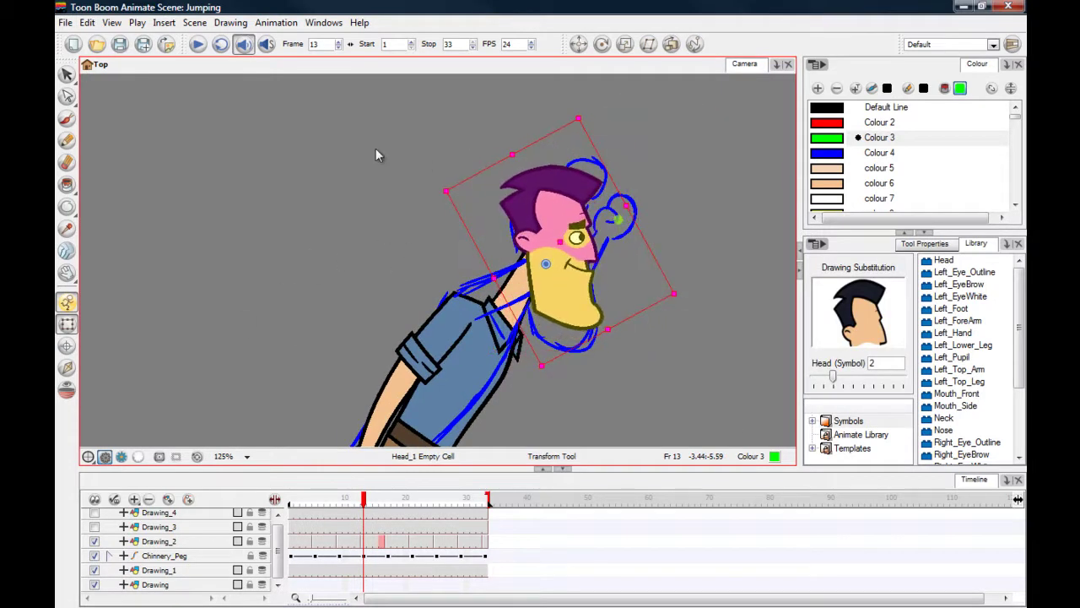
pyautogui.hotkey('ctrl', 'z')
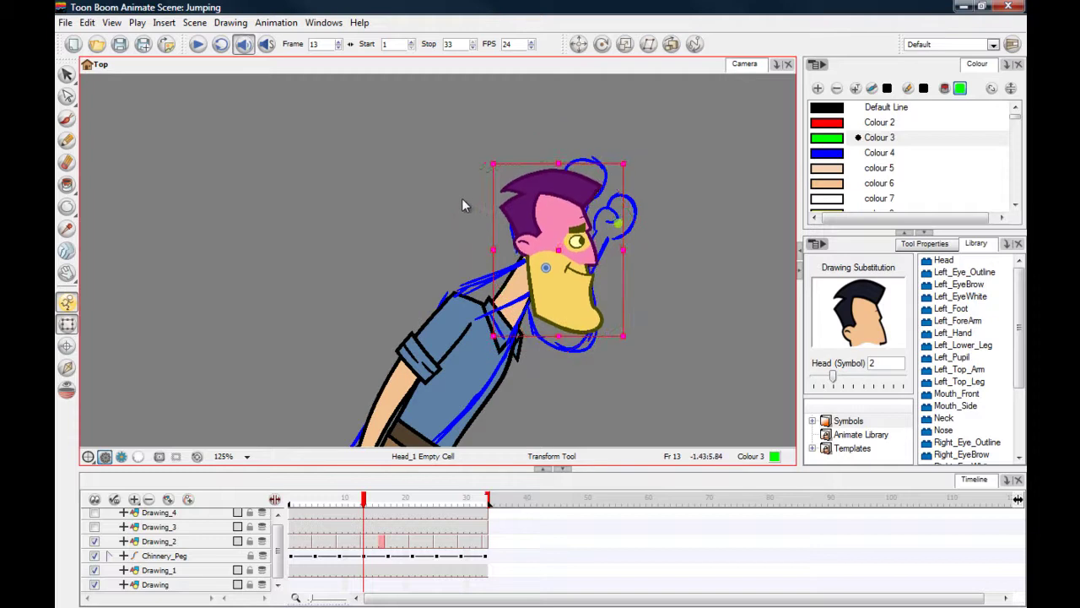
pyautogui.click(309, 291)
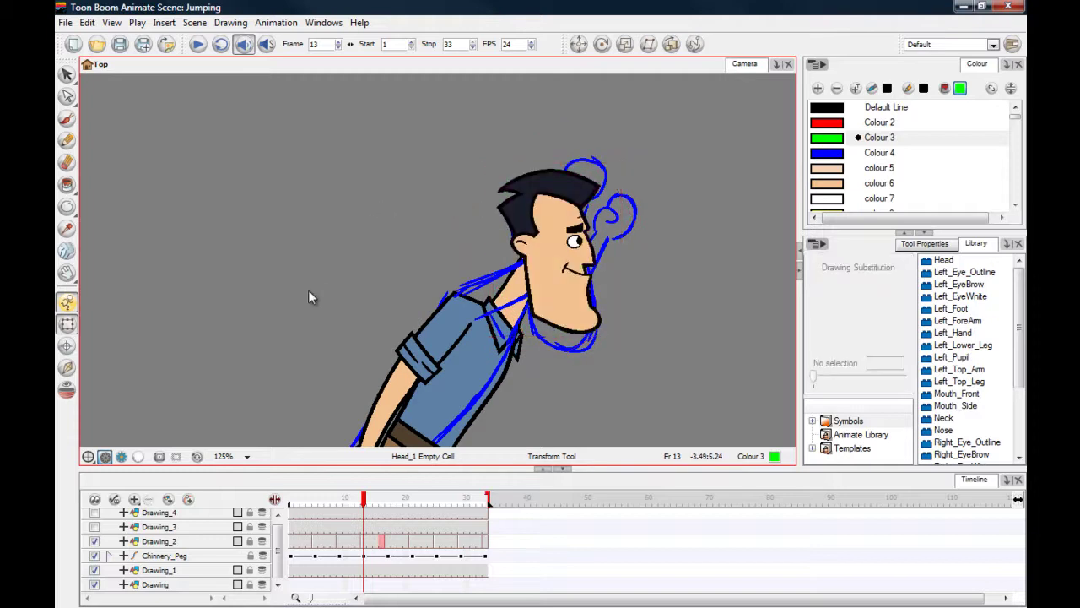
# Rotate the neck slightly together with the head to follow the frame 13 sketch.
pyautogui.click(505, 296)
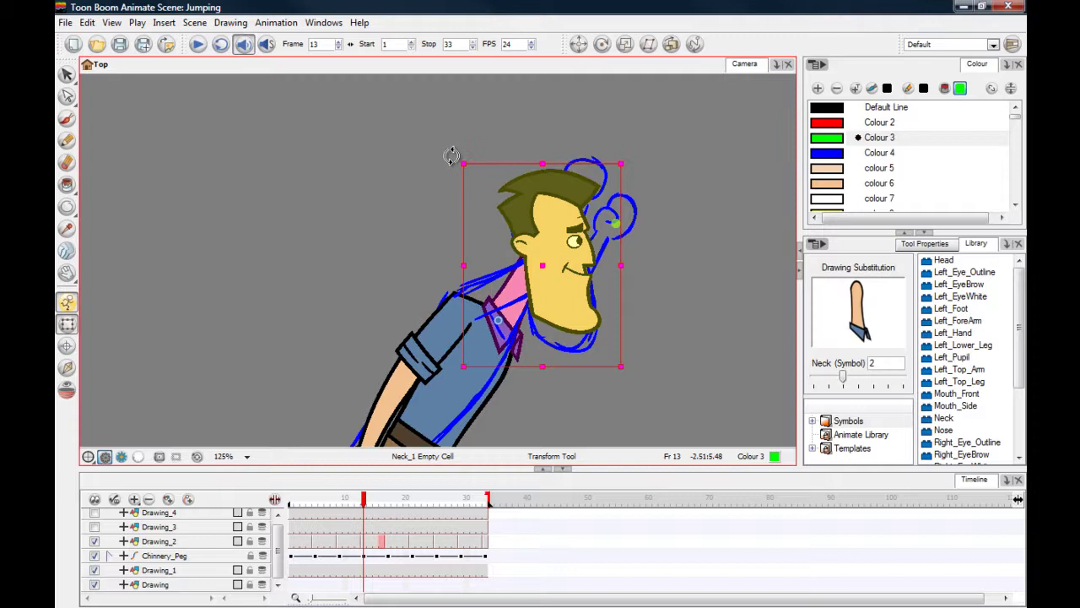
pyautogui.moveTo(452, 155); pyautogui.dragTo(436, 155)
pyautogui.click(292, 305)
# Swing the character's right arm up and forward past the face at frame 13 for the leaping pose.
pyautogui.press('space')
pyautogui.moveTo(290, 305); pyautogui.dragTo(583, 269)
pyautogui.click(441, 241)
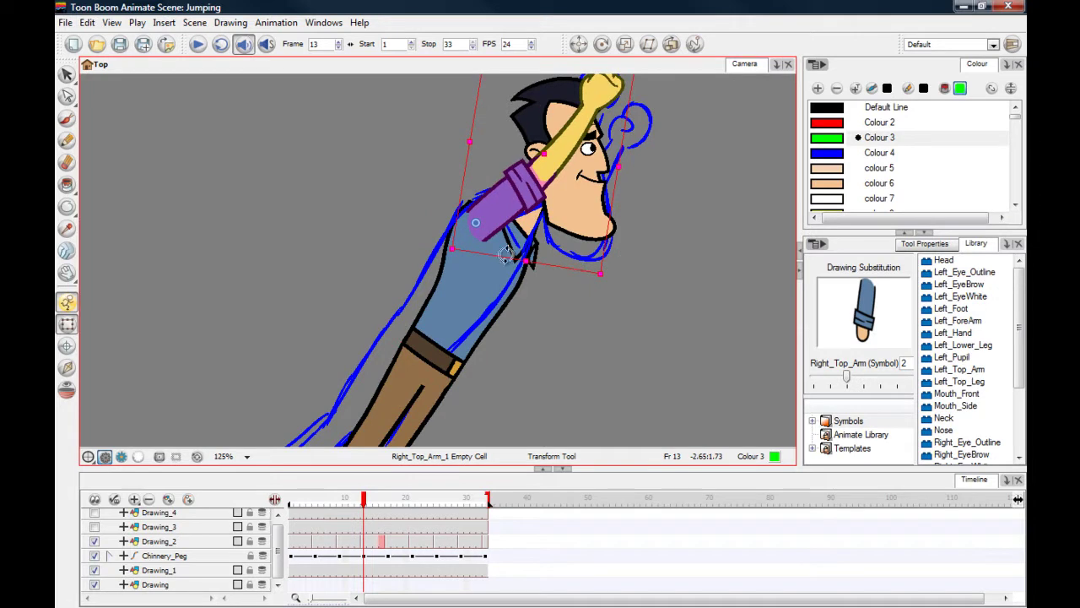
# Expand Chinnery_Peg's layers and hide the Torso layer to expose the left arm.
pyautogui.click(106, 557)
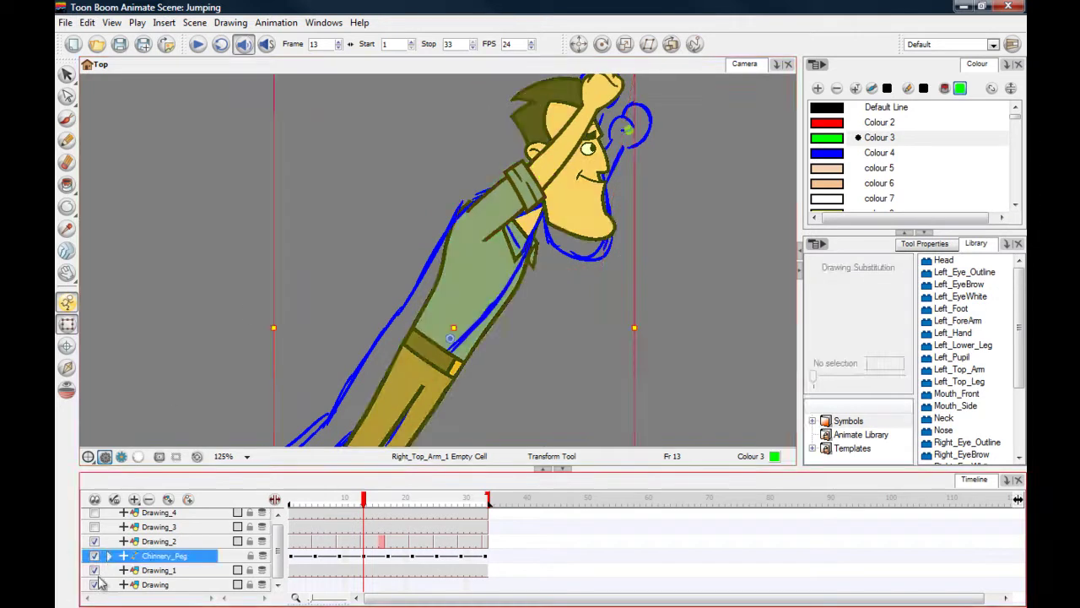
pyautogui.click(110, 556)
pyautogui.scroll(-1, 98, 584)
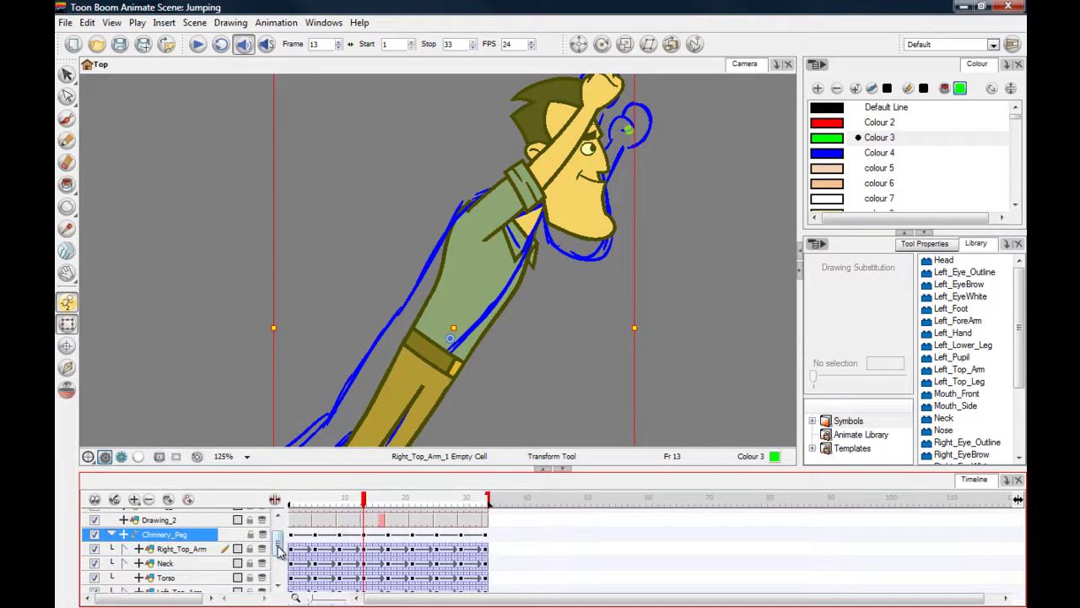
pyautogui.click(94, 578)
pyautogui.click(410, 201)
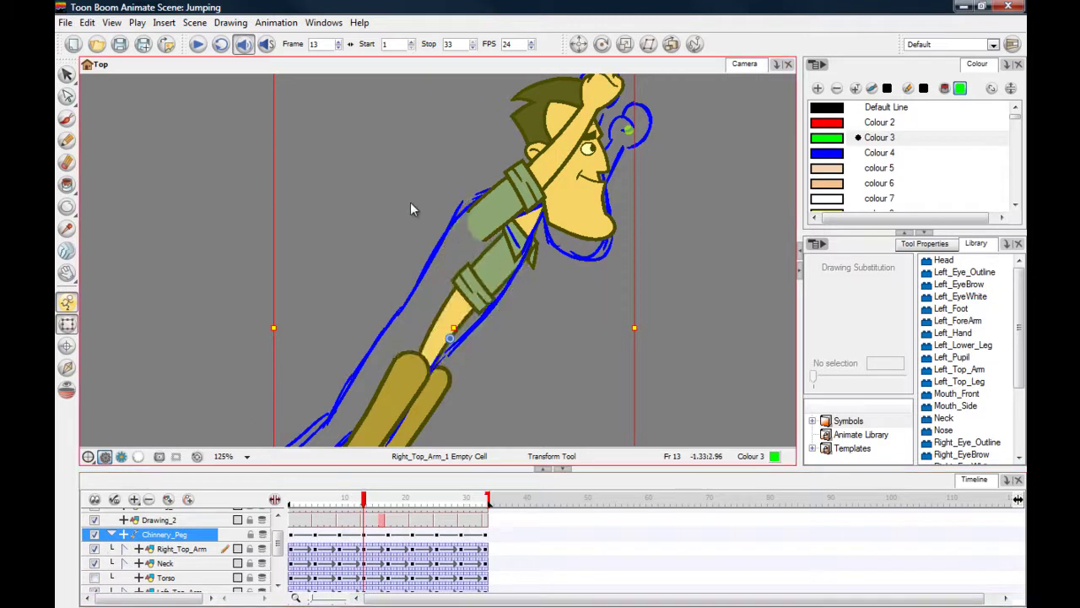
# Rotate the left arm forward so its fist meets the sketch, and restore the Torso layer's visibility with the peg collapsed.
pyautogui.click(484, 276)
pyautogui.moveTo(374, 206)
pyautogui.mouseDown()
pyautogui.moveTo(369, 256)
pyautogui.moveTo(562, 374)
pyautogui.moveTo(641, 329)
pyautogui.moveTo(647, 315)
pyautogui.mouseUp()
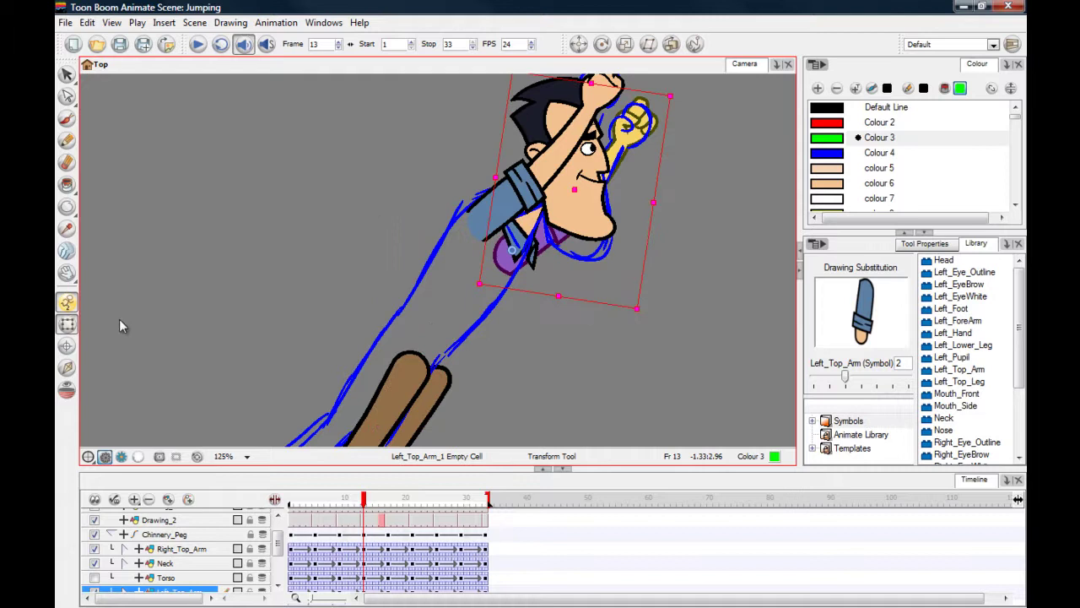
pyautogui.click(93, 577)
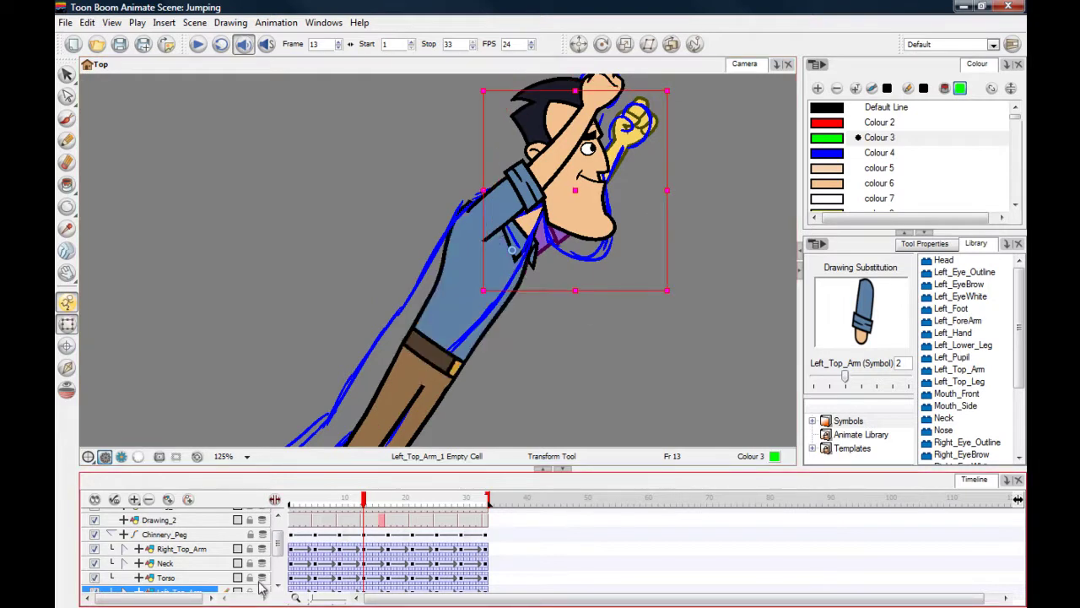
pyautogui.click(110, 534)
pyautogui.click(177, 376)
# Tilt the whole character slightly further forward with the Chinnery_Peg keyframe at frame 13 and shift it back onto the sketch.
pyautogui.press('space')
pyautogui.moveTo(192, 349); pyautogui.dragTo(215, 256)
pyautogui.press('1')
pyautogui.press('1')
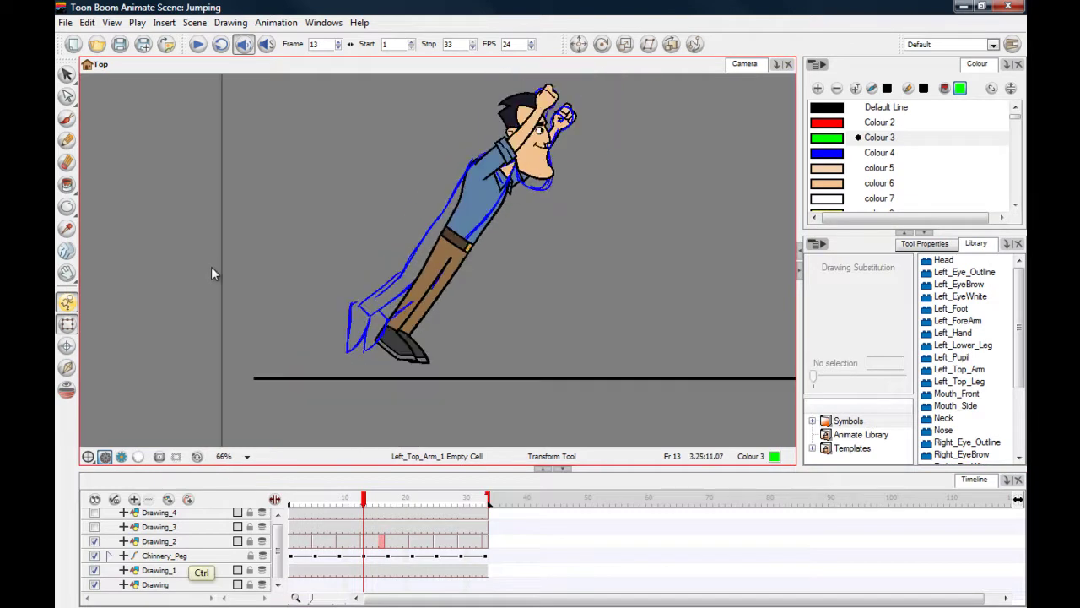
pyautogui.click(363, 556)
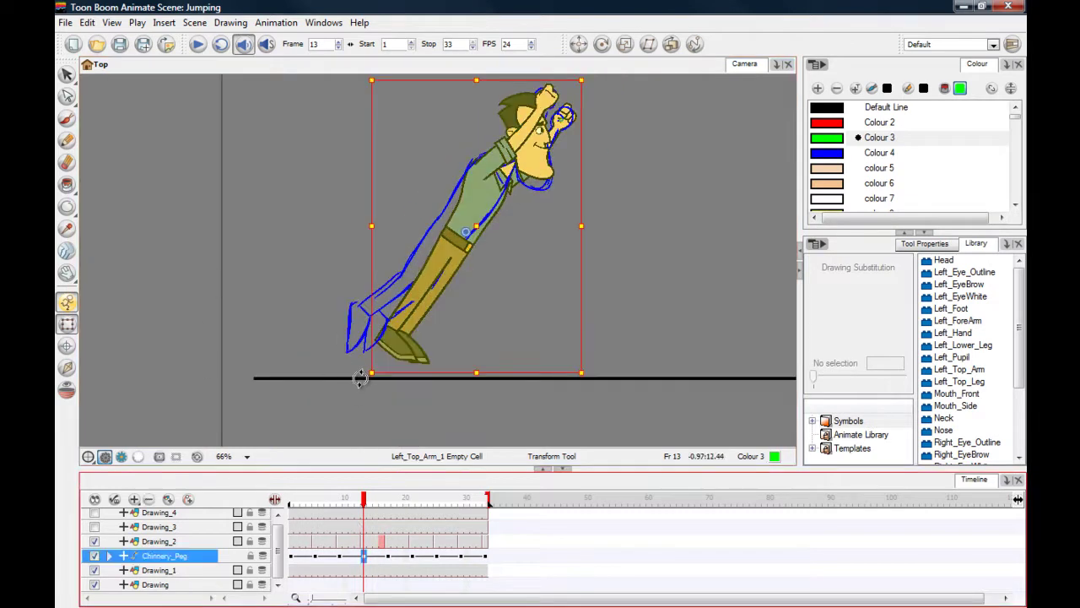
pyautogui.moveTo(357, 378); pyautogui.dragTo(347, 358)
pyautogui.press('Left')
pyautogui.press('Left')
pyautogui.press('Left')
pyautogui.press('Left')
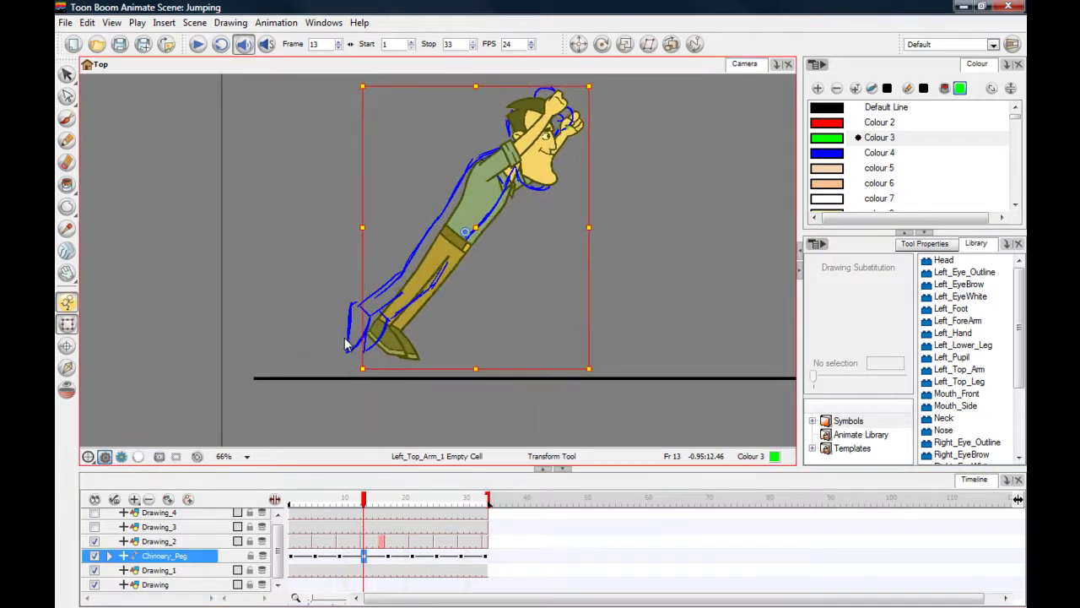
pyautogui.moveTo(450, 226); pyautogui.dragTo(447, 224)
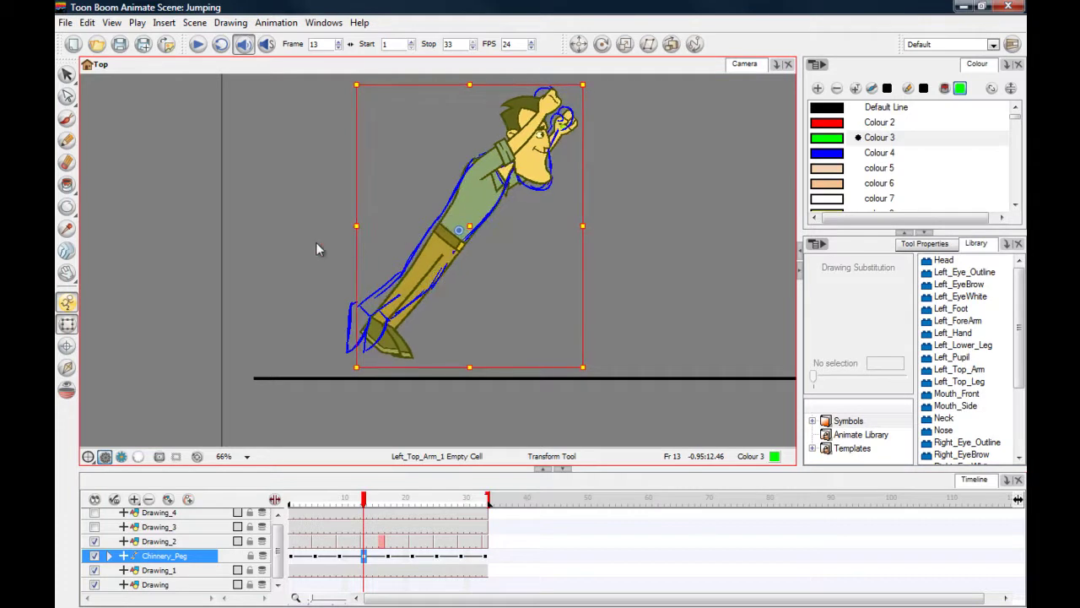
# Rotate the right upper leg slightly and bend the right lower leg back to follow the frame 13 sketch.
pyautogui.click(328, 273)
pyautogui.click(421, 285)
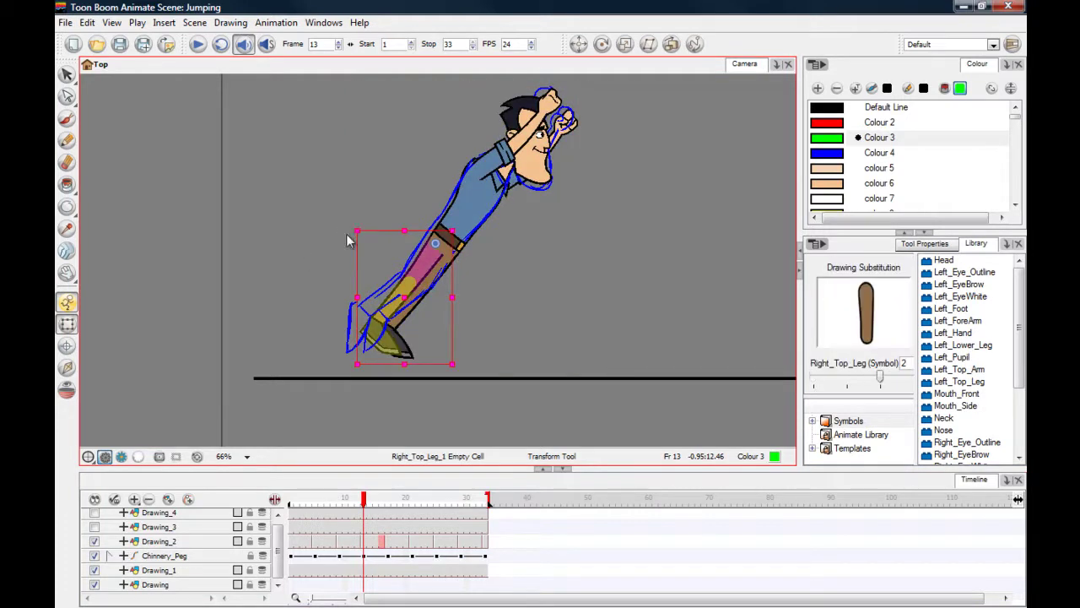
pyautogui.moveTo(347, 227); pyautogui.dragTo(350, 220)
pyautogui.click(385, 295)
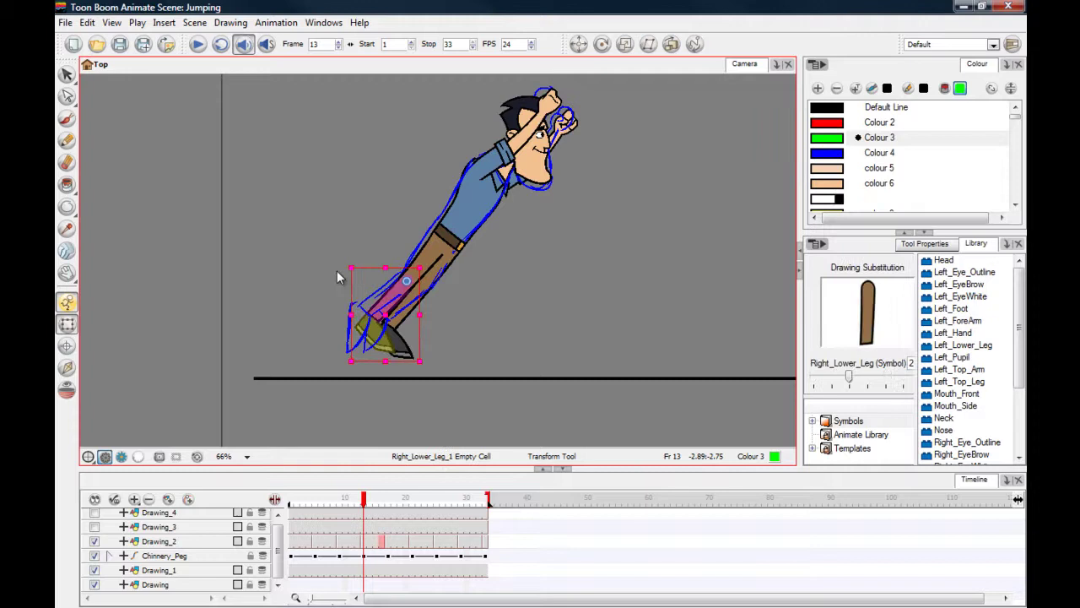
pyautogui.click(340, 255)
# Substitute drawing 2 for the right foot and rotate it to point down along the sketched foot.
pyautogui.click(361, 328)
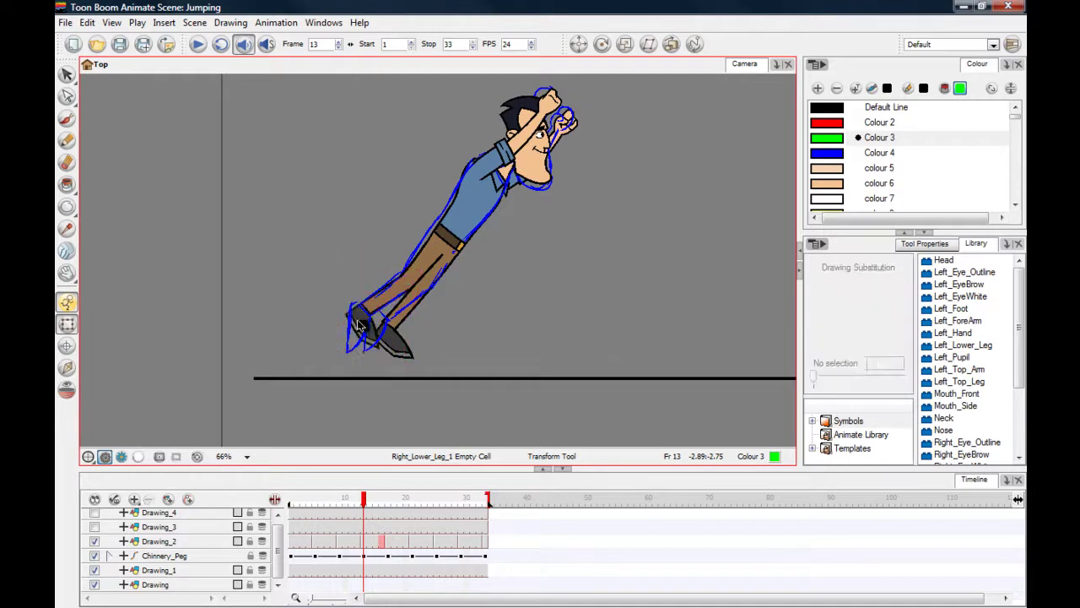
pyautogui.moveTo(898, 378)
pyautogui.mouseDown()
pyautogui.moveTo(835, 384)
pyautogui.moveTo(850, 379)
pyautogui.mouseUp()
pyautogui.moveTo(334, 290); pyautogui.dragTo(343, 277)
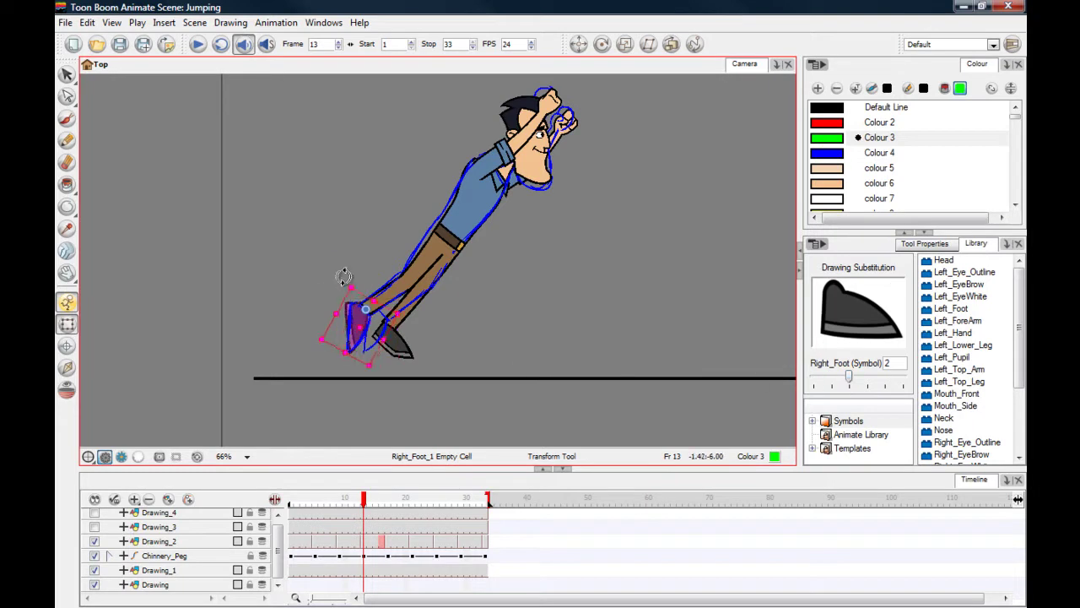
pyautogui.click(294, 266)
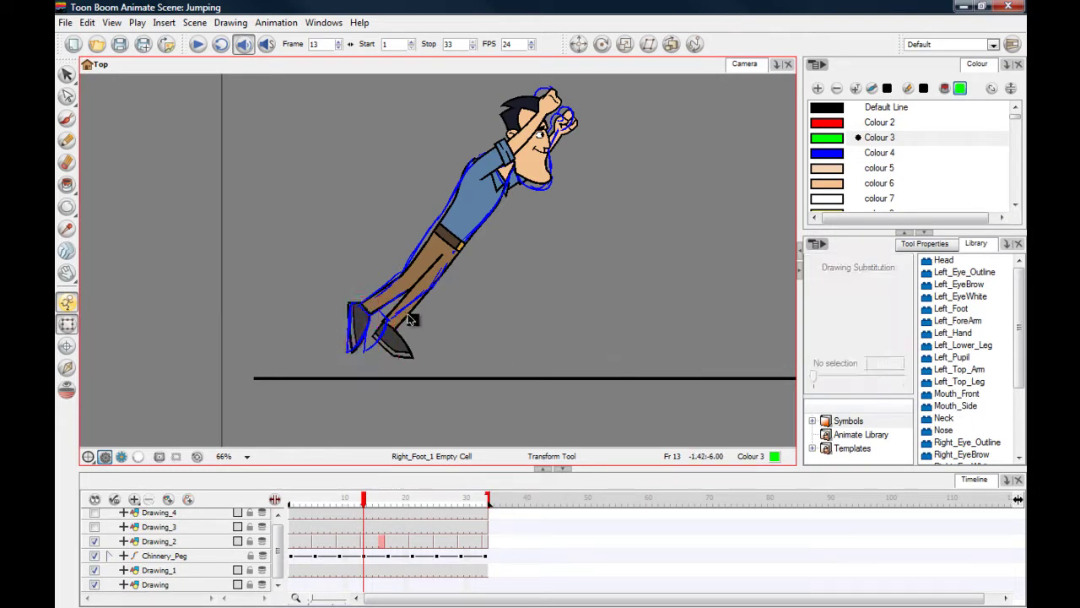
# Bend the left lower leg back to the sketch and pose the left foot pointing down, substituted with drawing 2.
pyautogui.click(410, 315)
pyautogui.moveTo(361, 266); pyautogui.dragTo(370, 259)
pyautogui.click(386, 341)
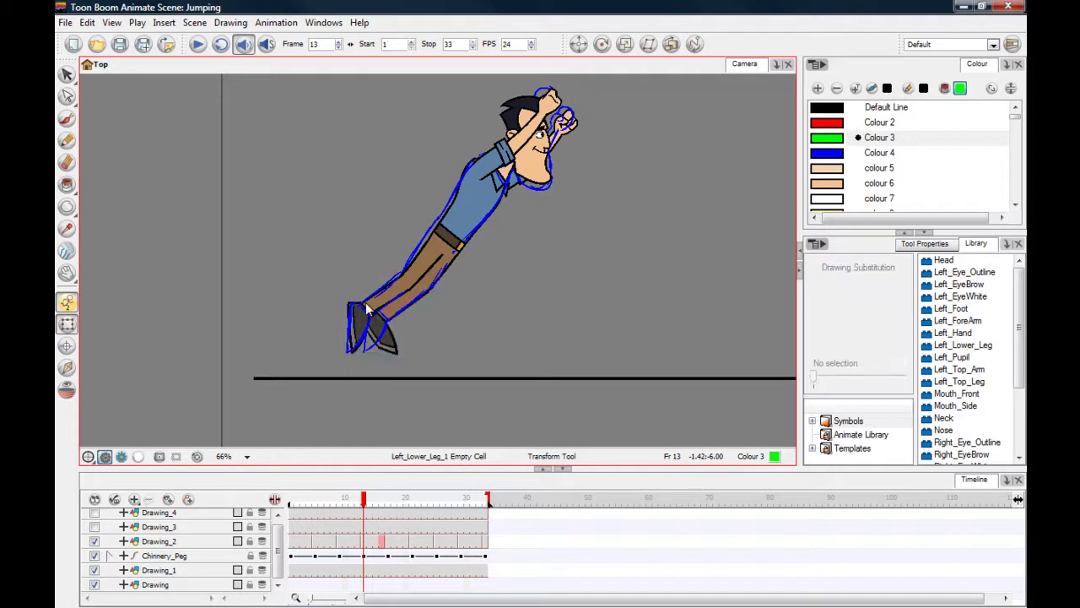
pyautogui.moveTo(899, 377)
pyautogui.mouseDown()
pyautogui.moveTo(832, 377)
pyautogui.moveTo(848, 377)
pyautogui.mouseUp()
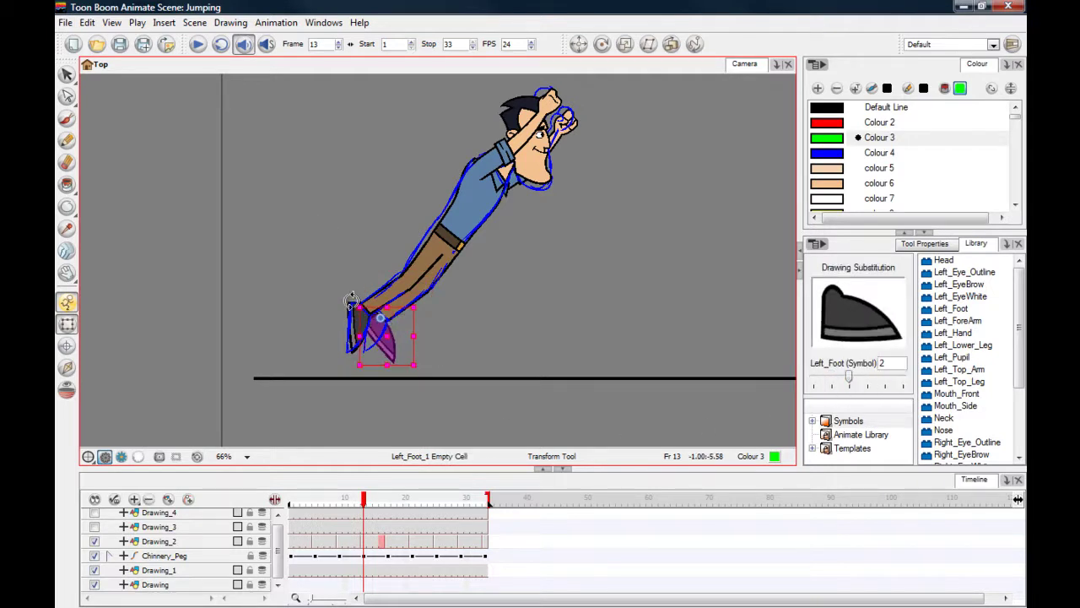
pyautogui.moveTo(347, 297); pyautogui.dragTo(303, 283)
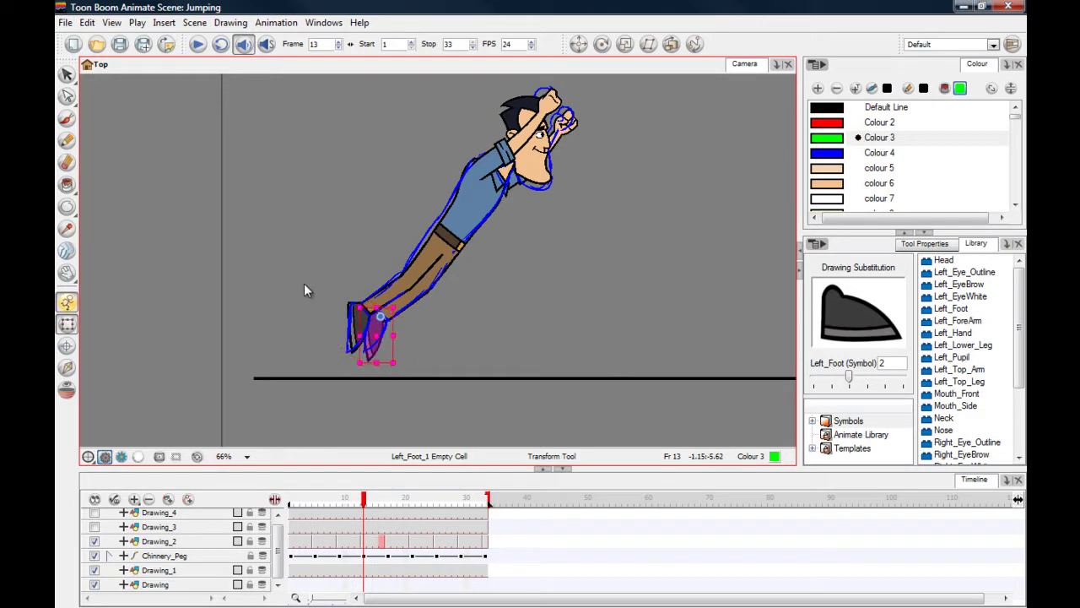
pyautogui.click(302, 287)
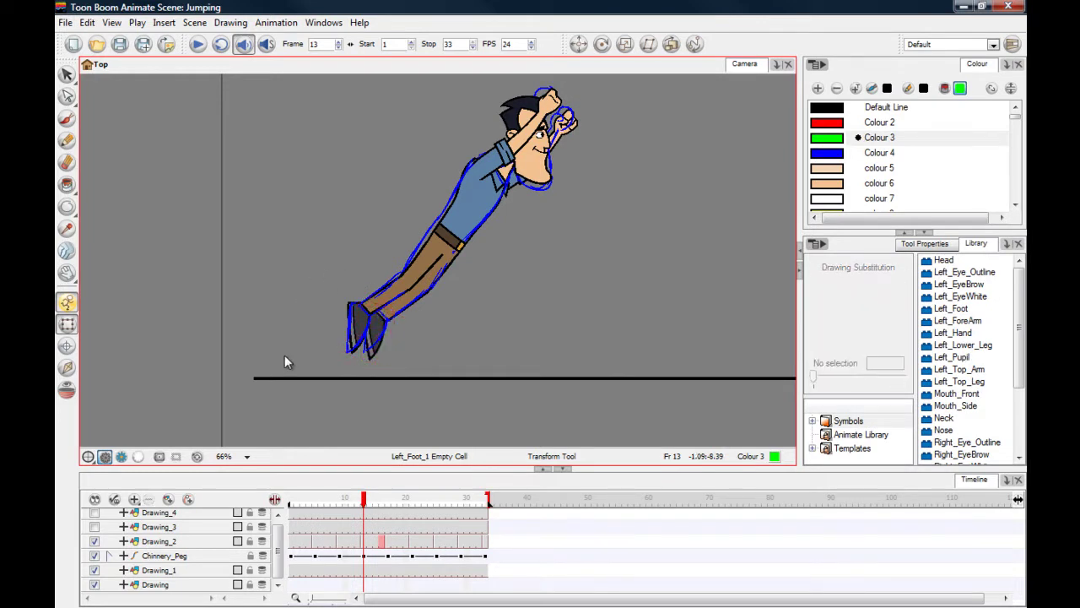